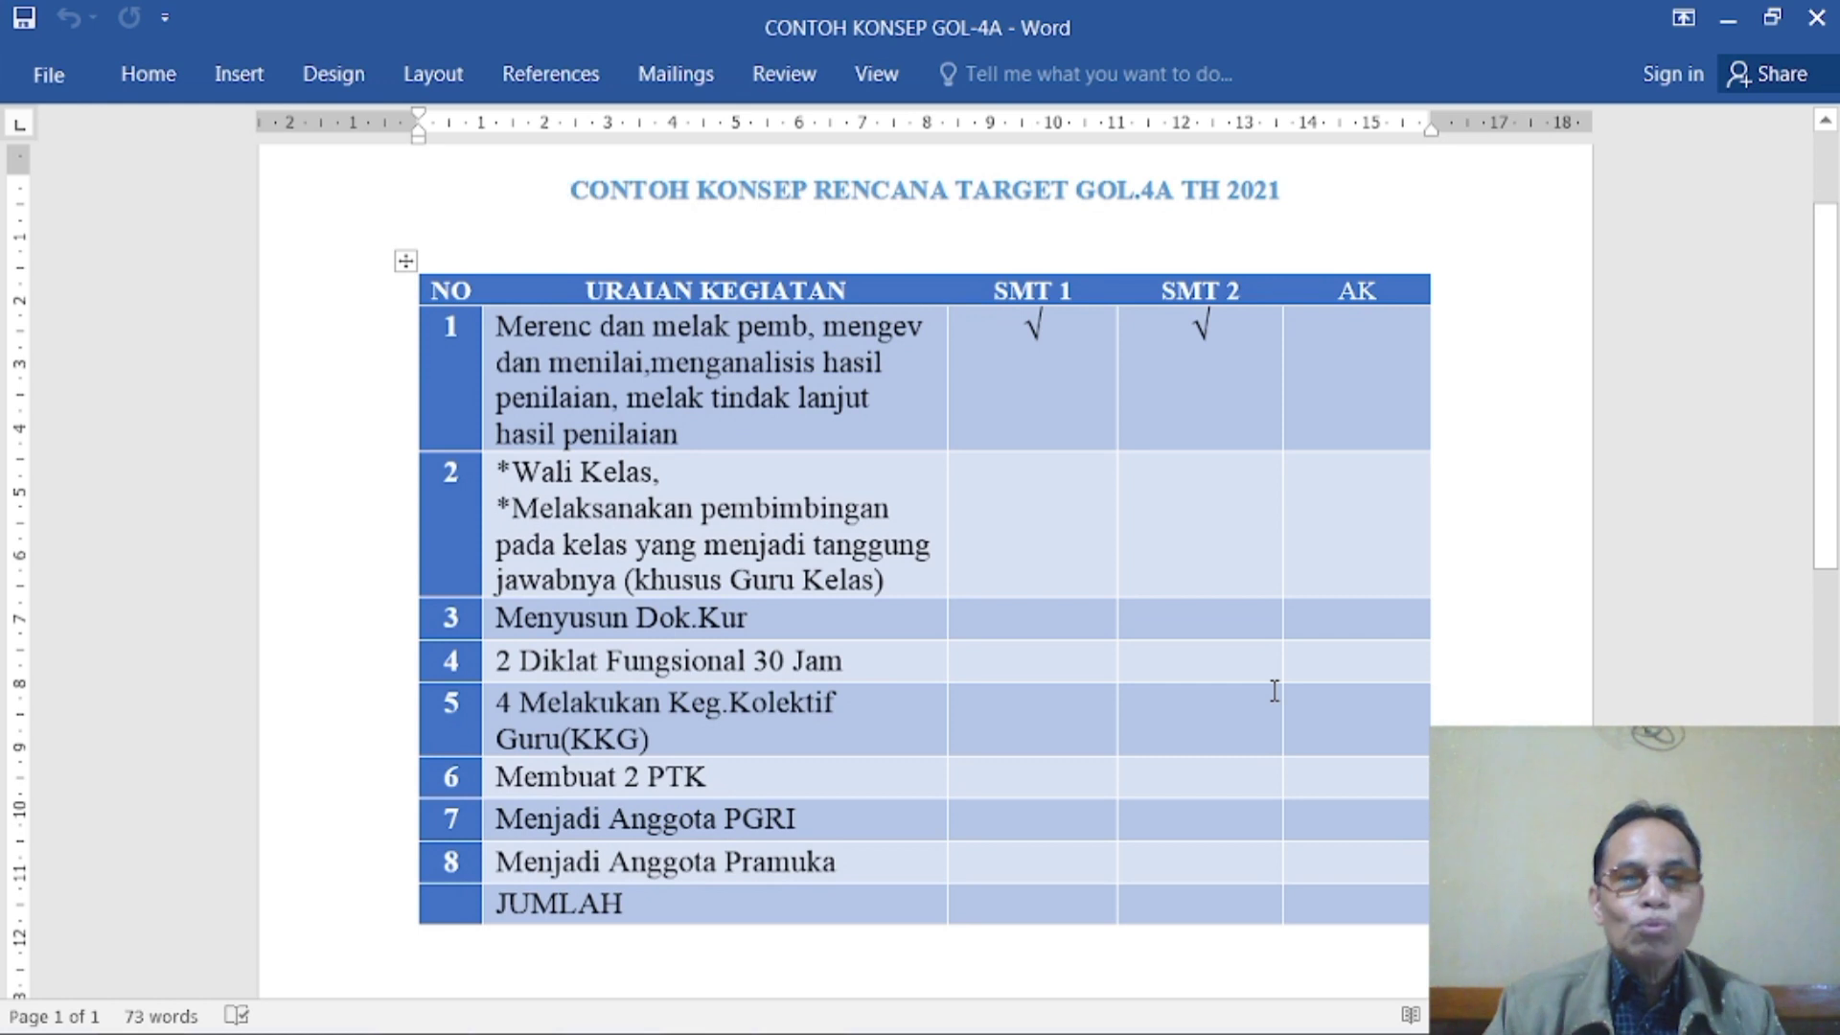
# - Enter 29.75 in the AK column for activity 1 of the target plan table
pyautogui.moveTo(1085, 266)
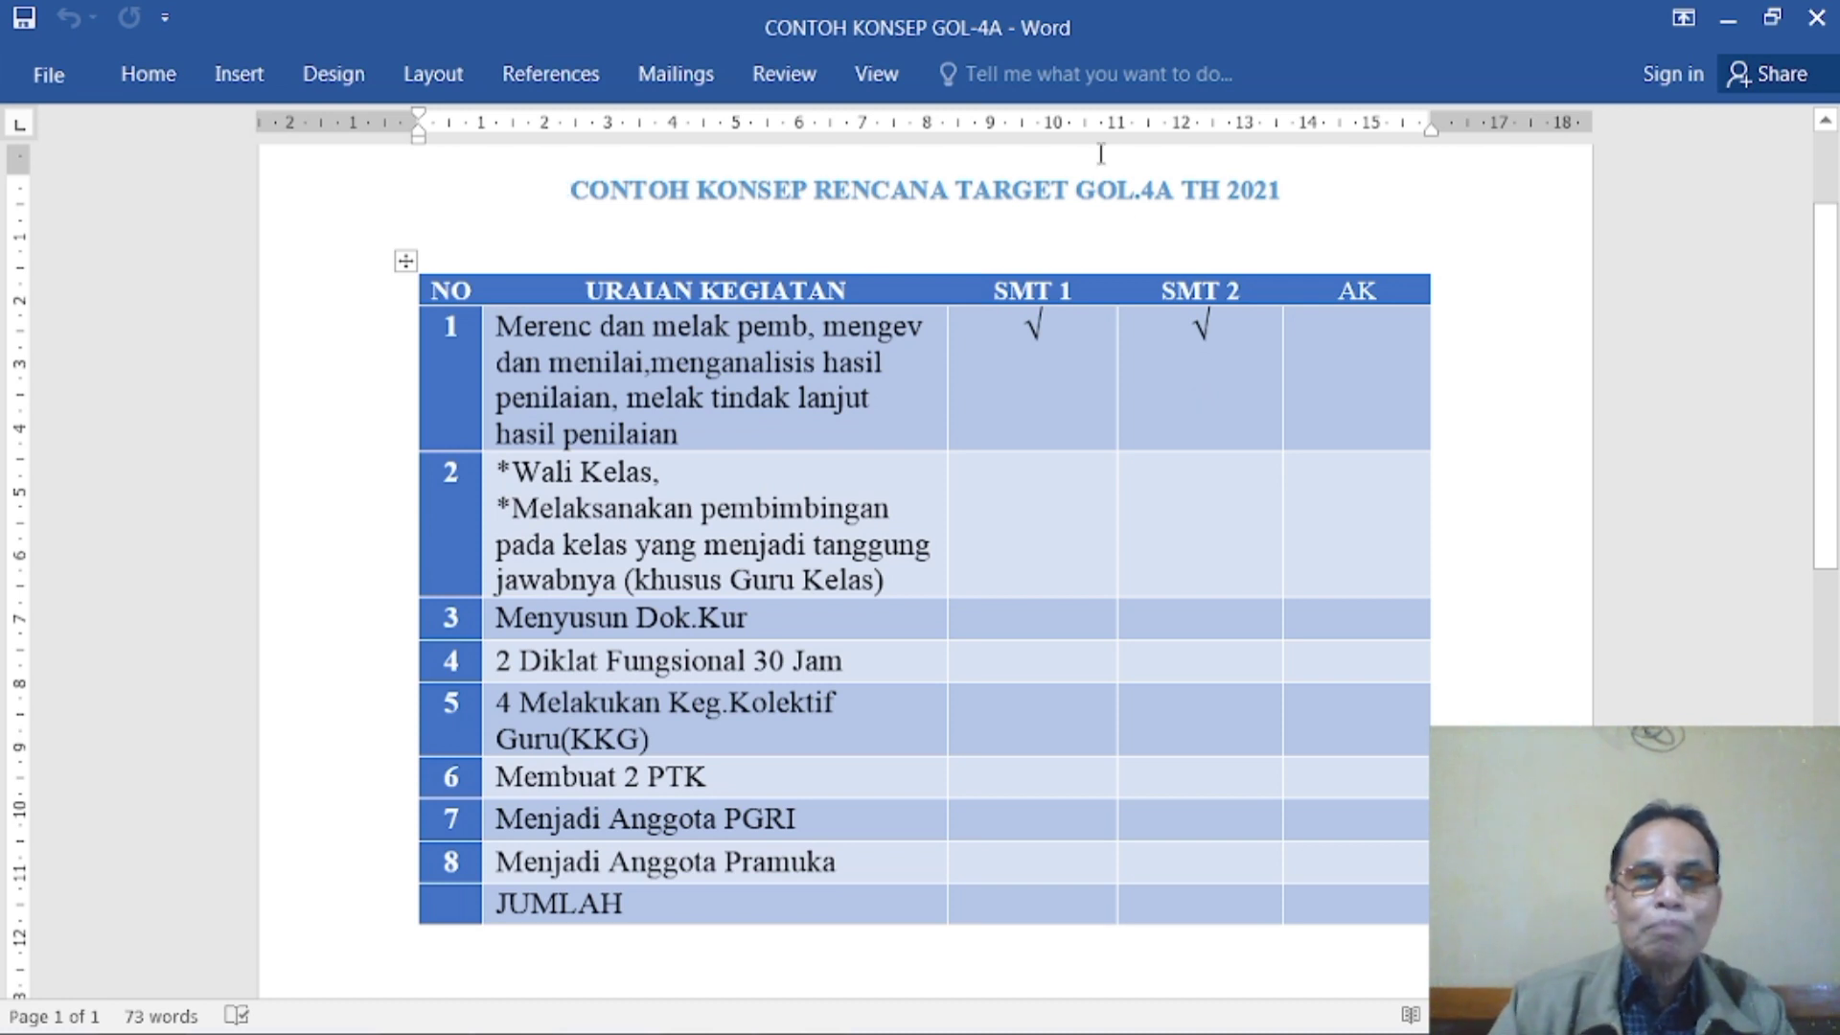
pyautogui.click(1364, 362)
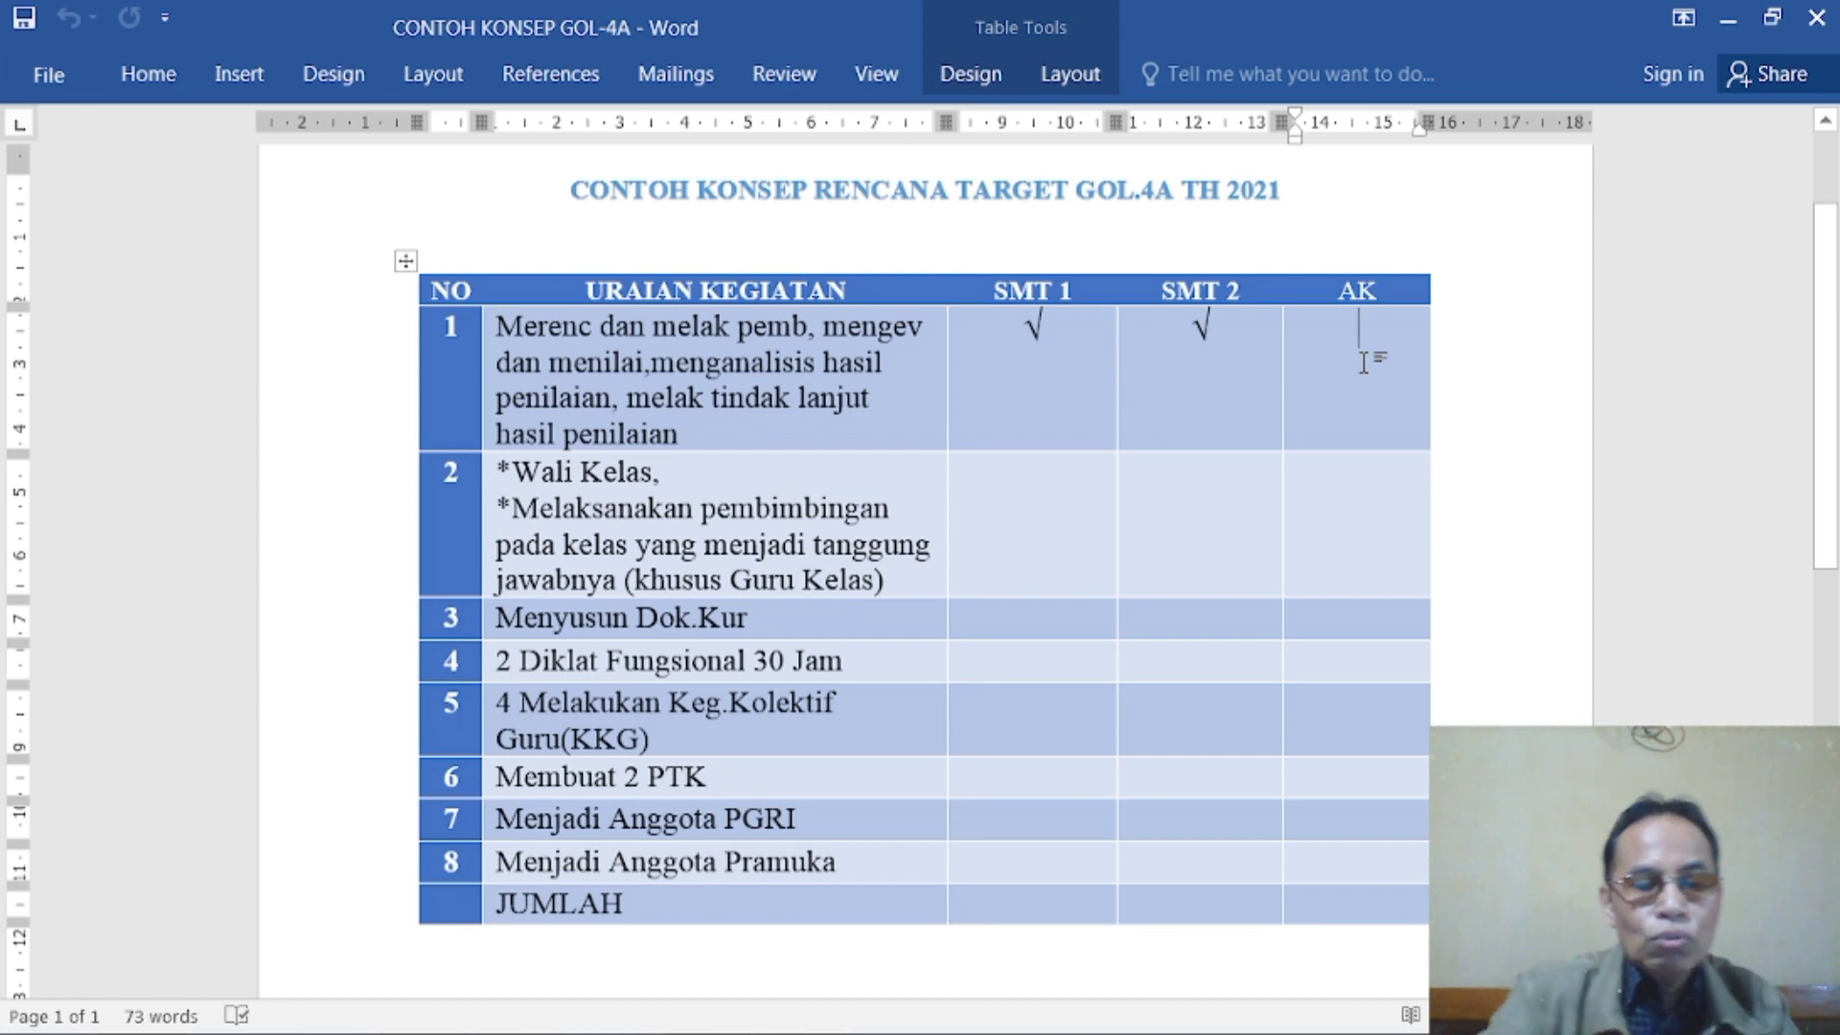
pyautogui.write('29')
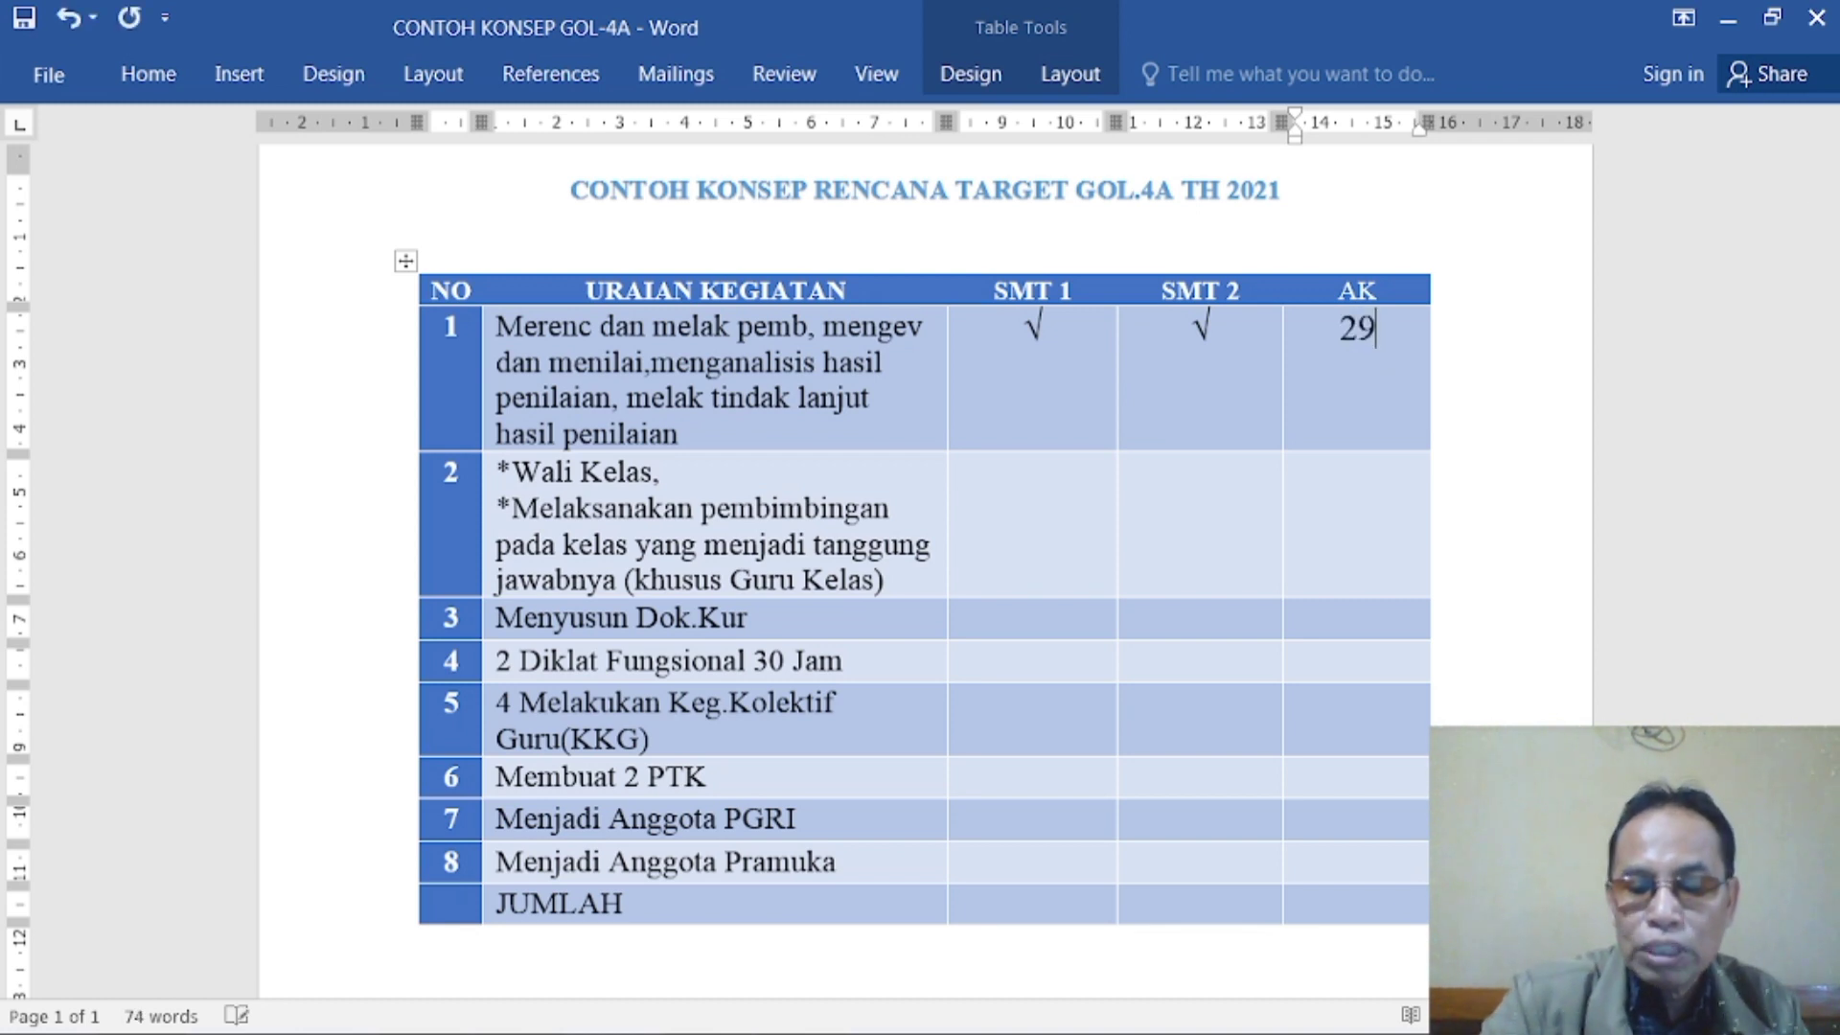
pyautogui.write('.75')
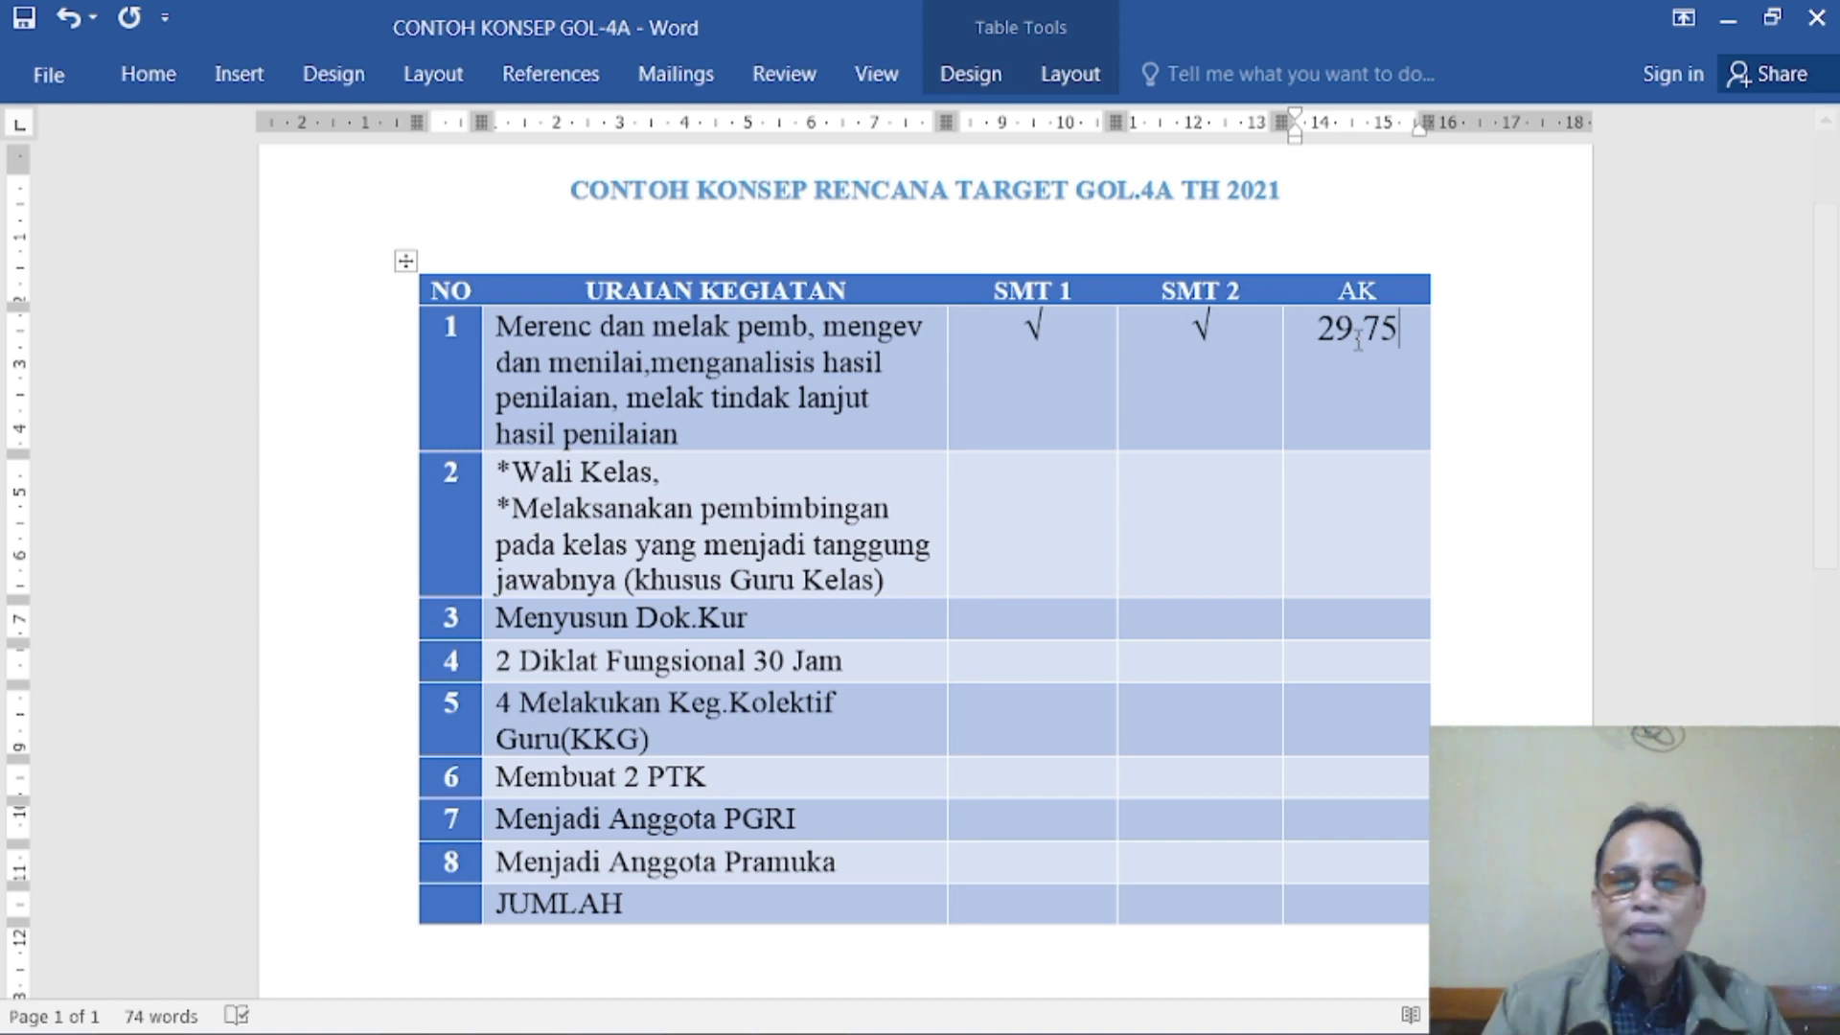
pyautogui.click(1402, 360)
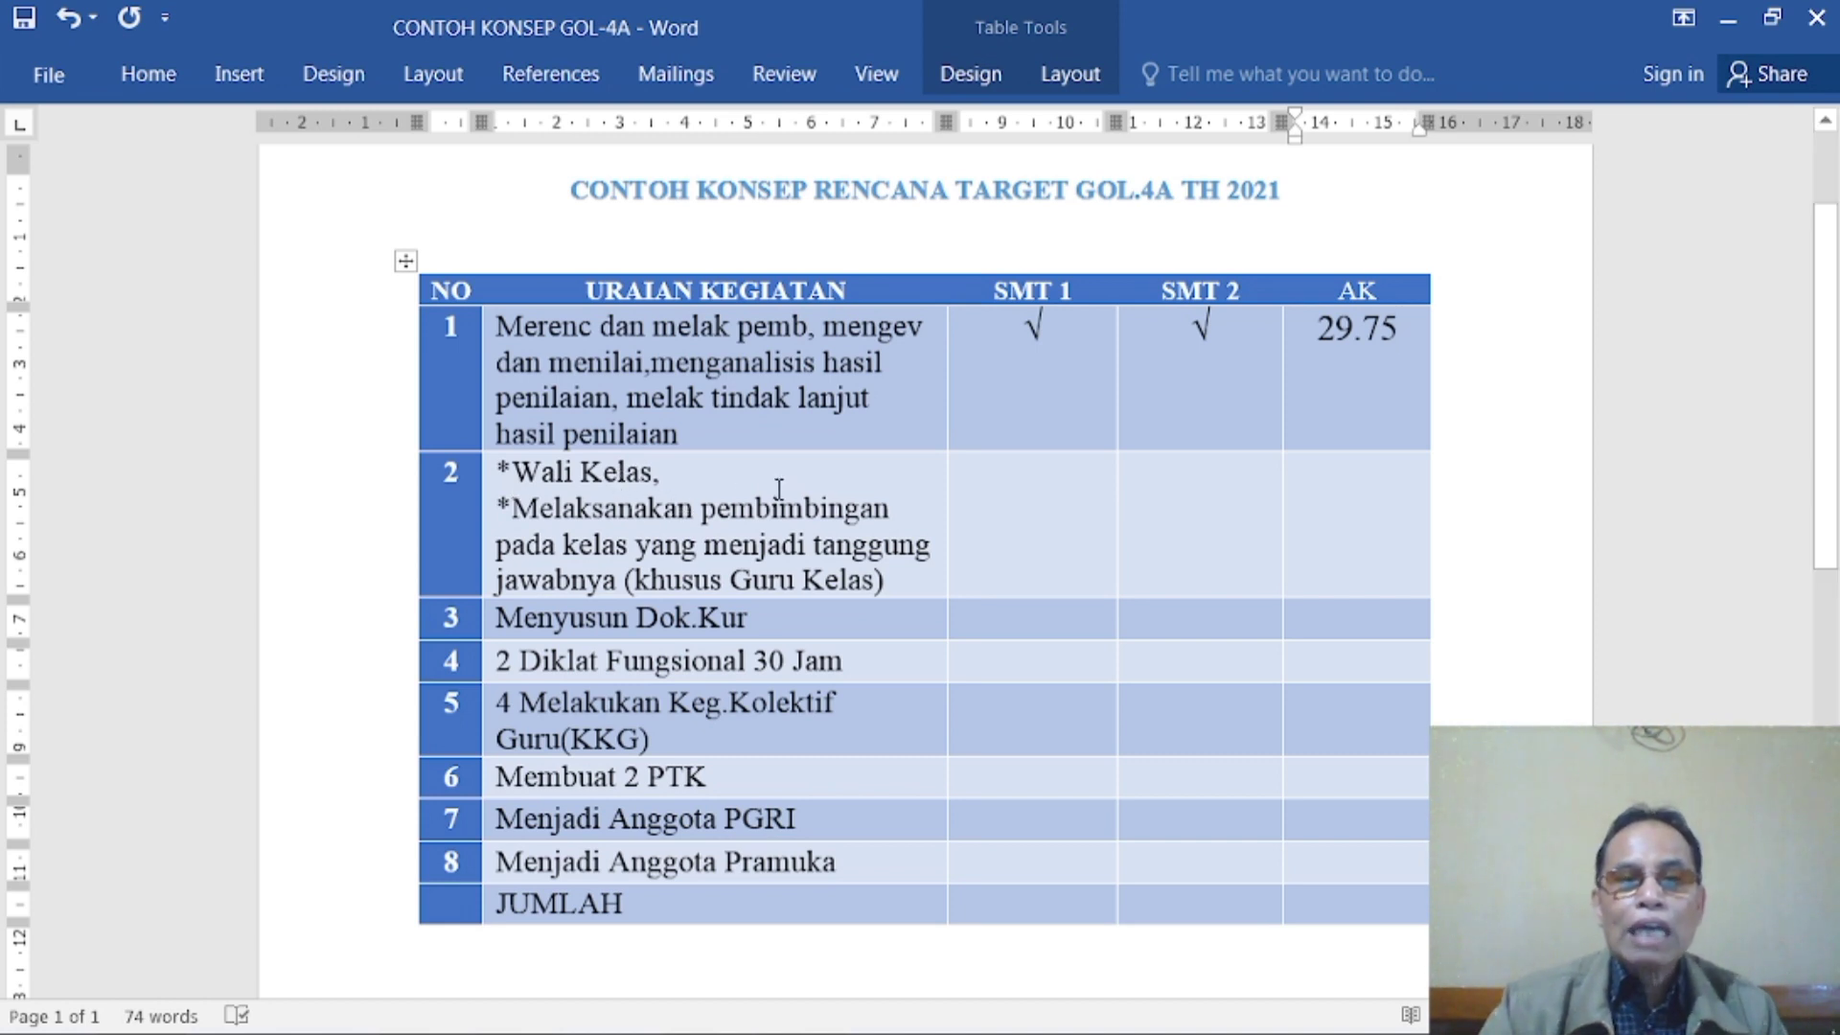
# - Add a slash after "*Wali Kelas," in activity 2 and mark its SMT 2 cell with "v"
pyautogui.click(715, 479)
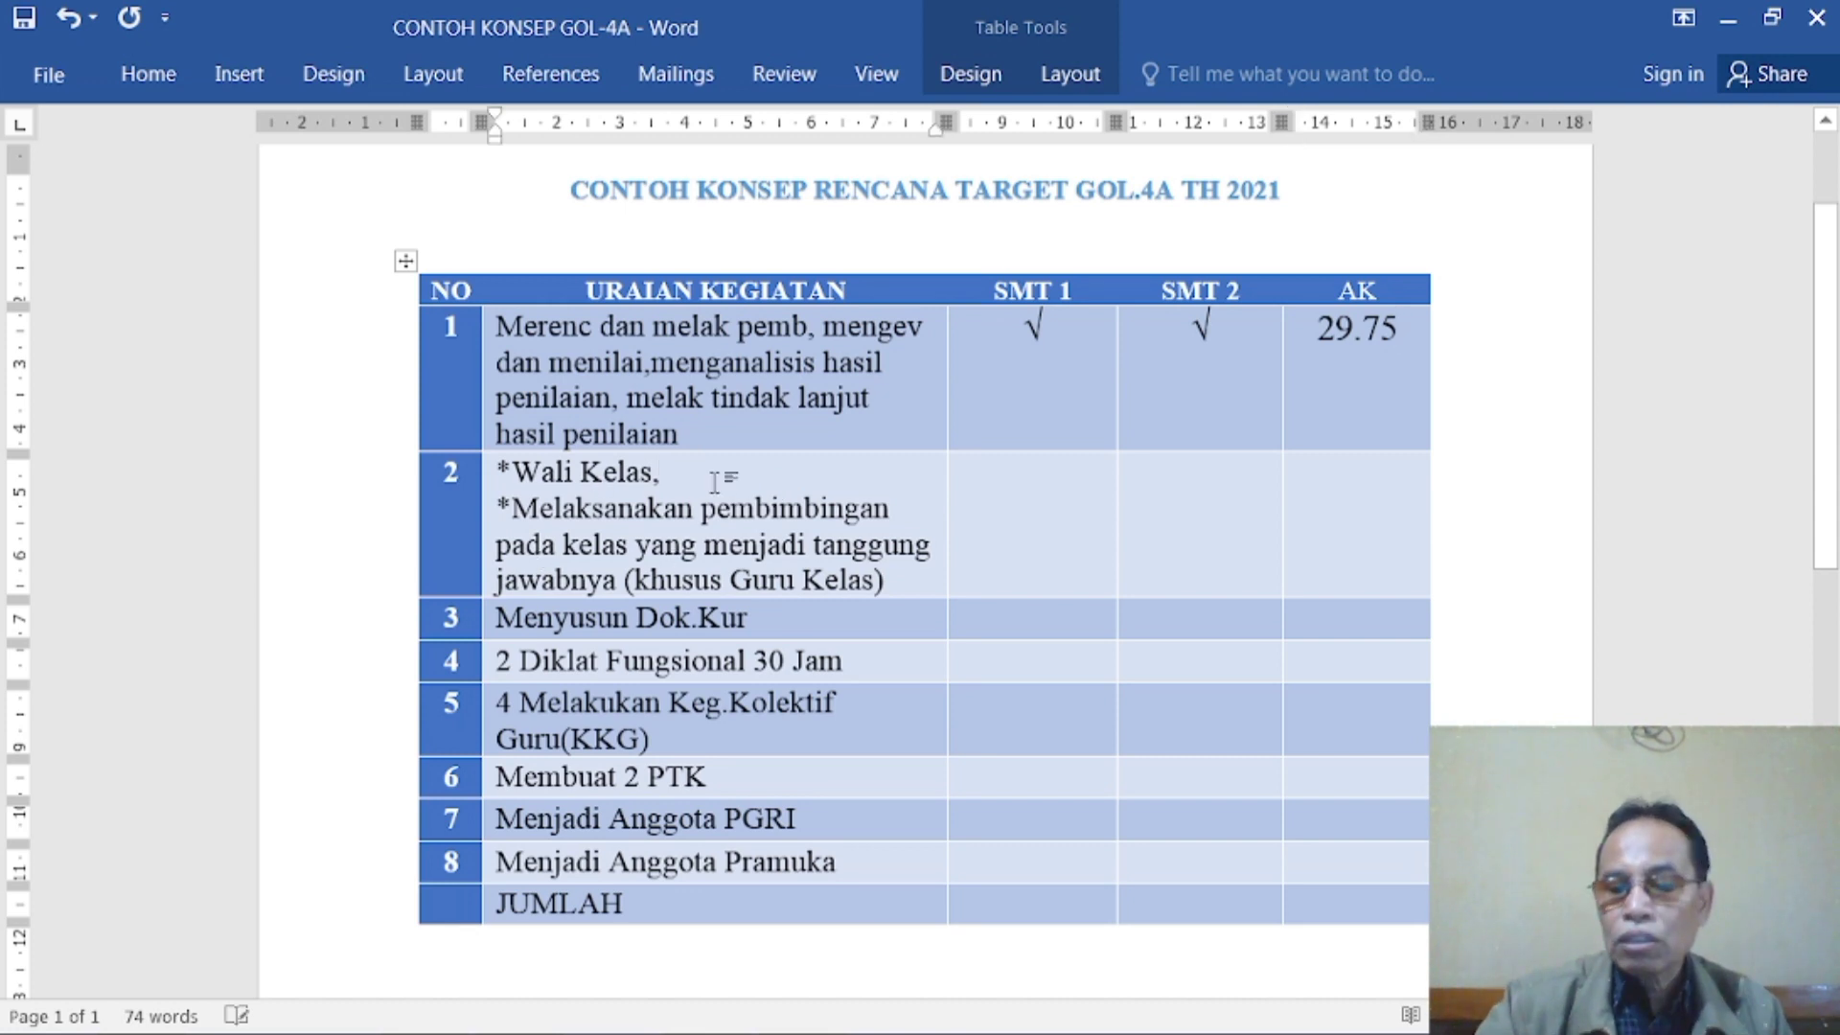
pyautogui.write('/')
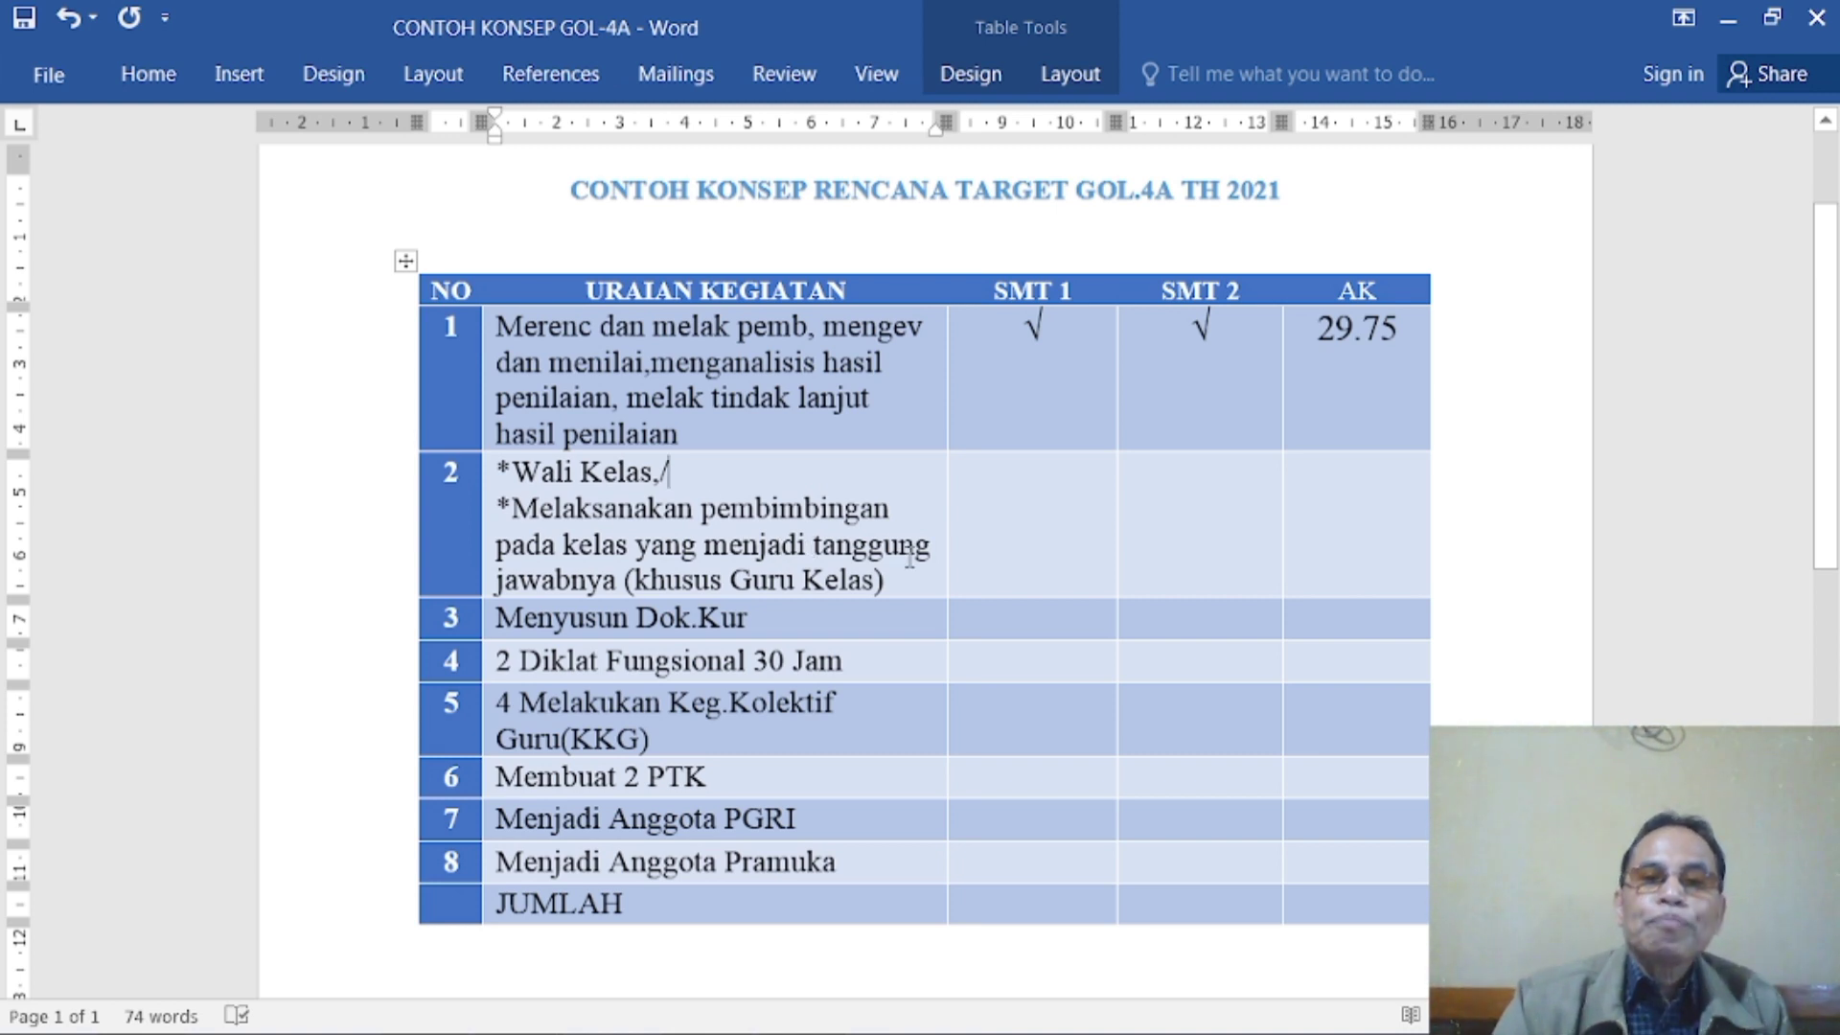
pyautogui.click(1065, 480)
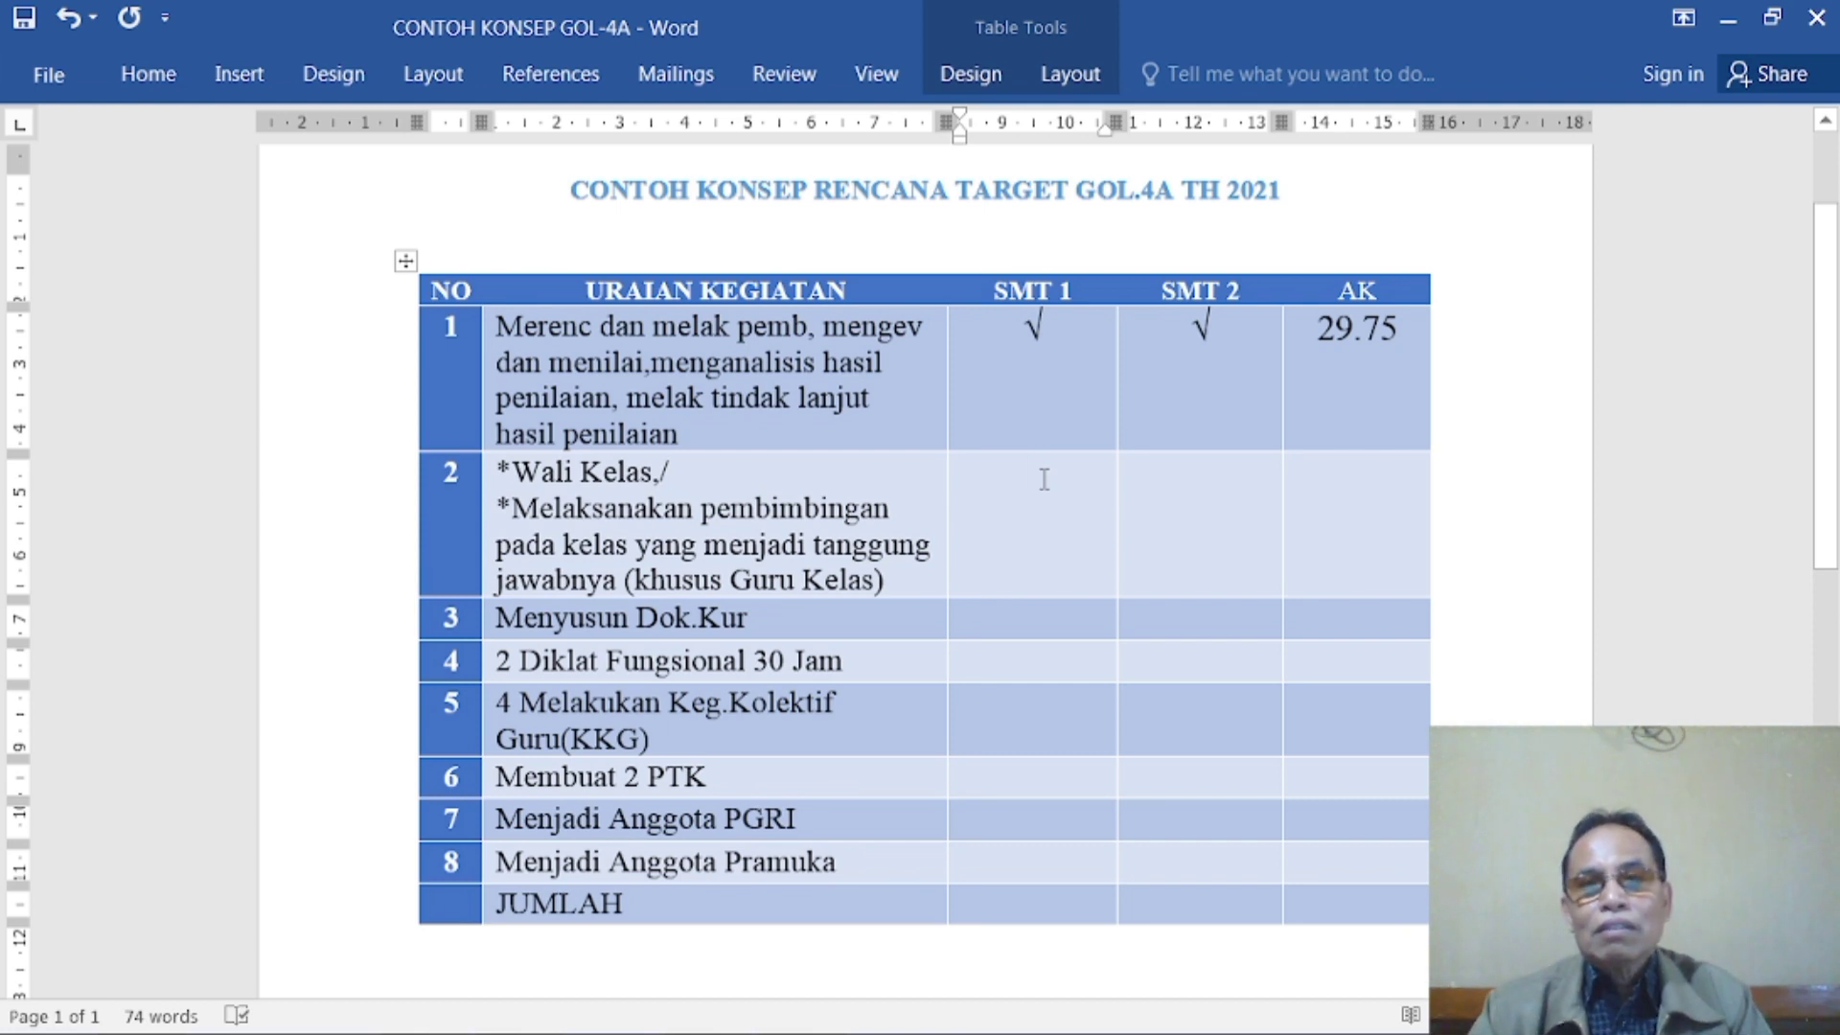
pyautogui.click(1213, 473)
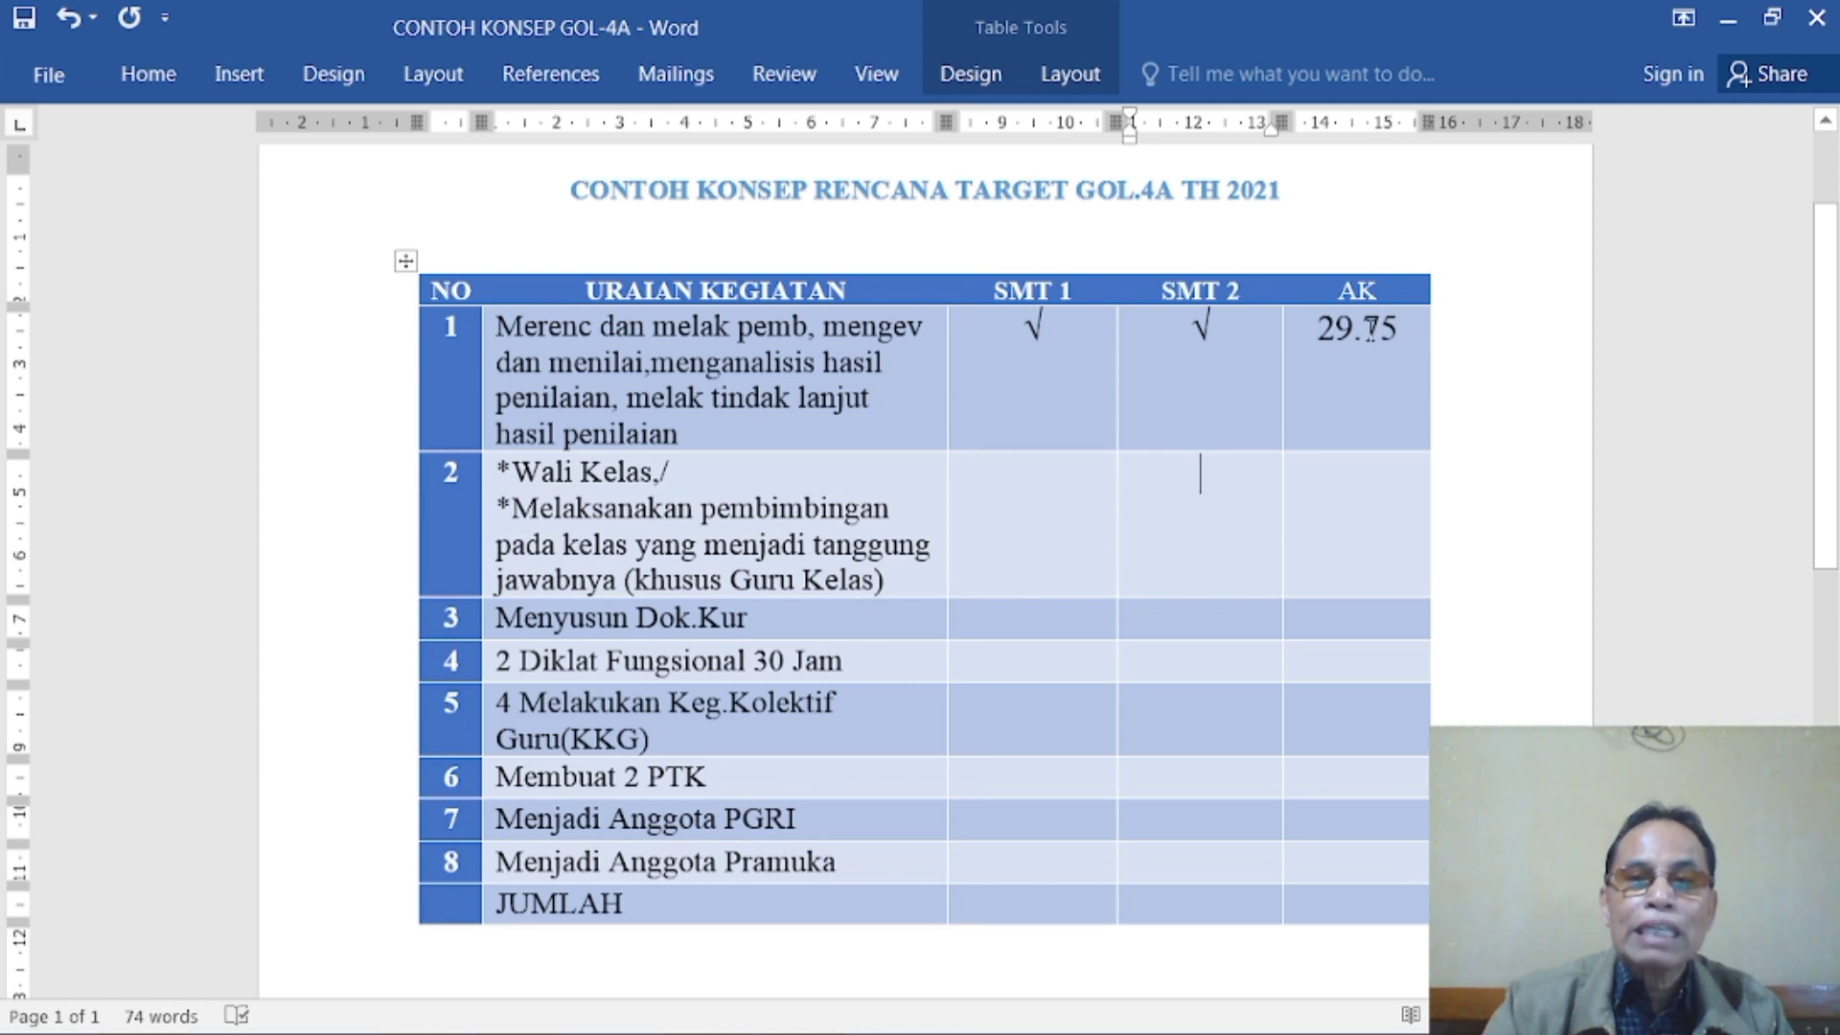
pyautogui.click(1363, 509)
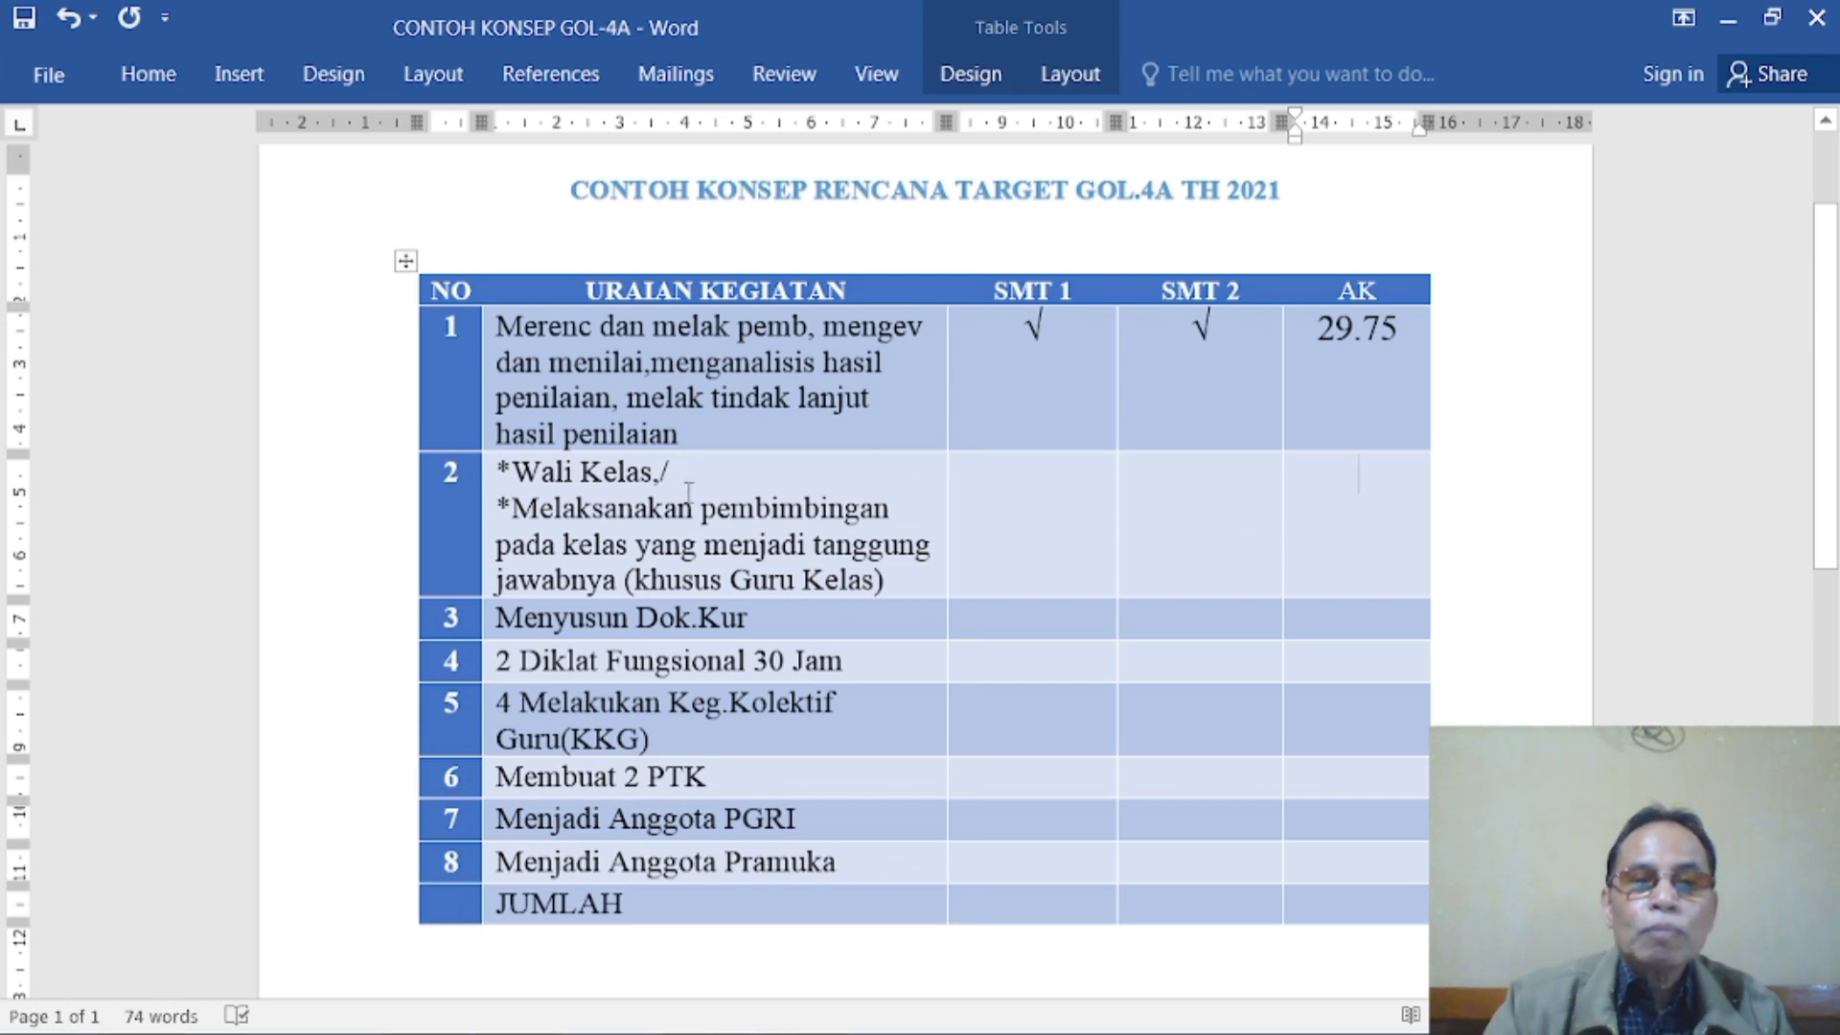
pyautogui.click(1164, 486)
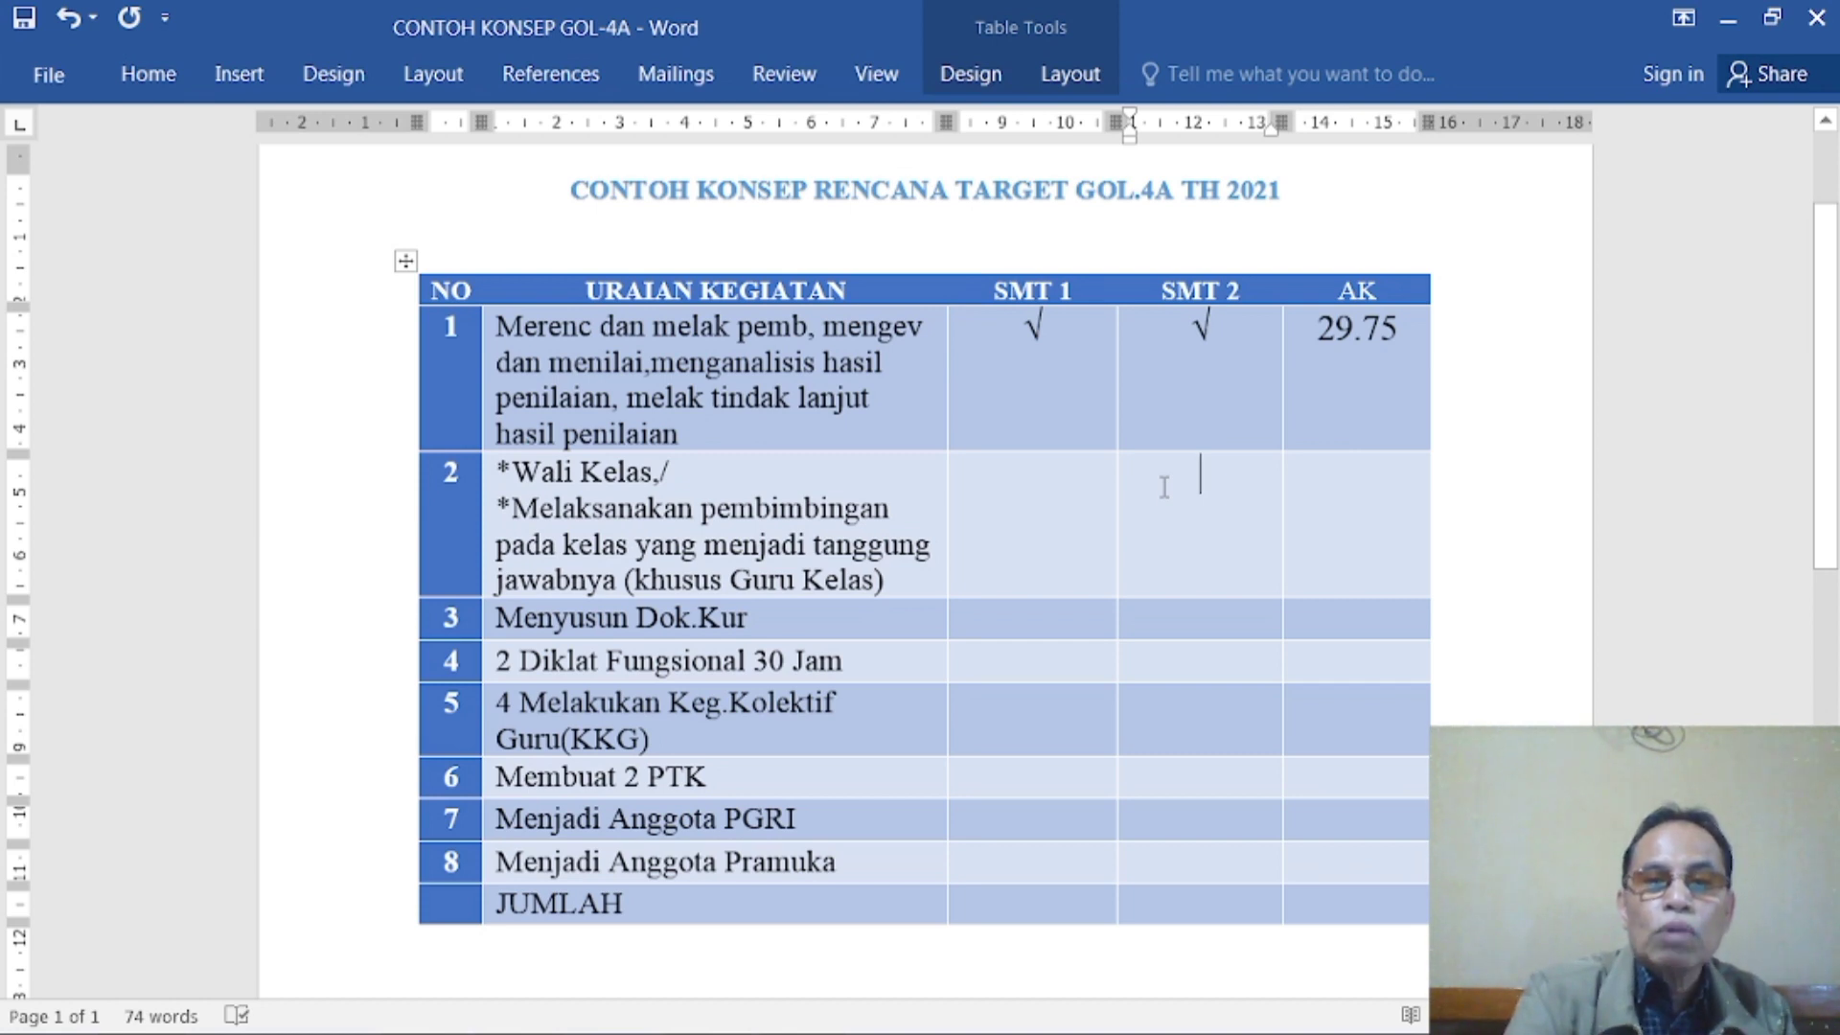
pyautogui.write('v')
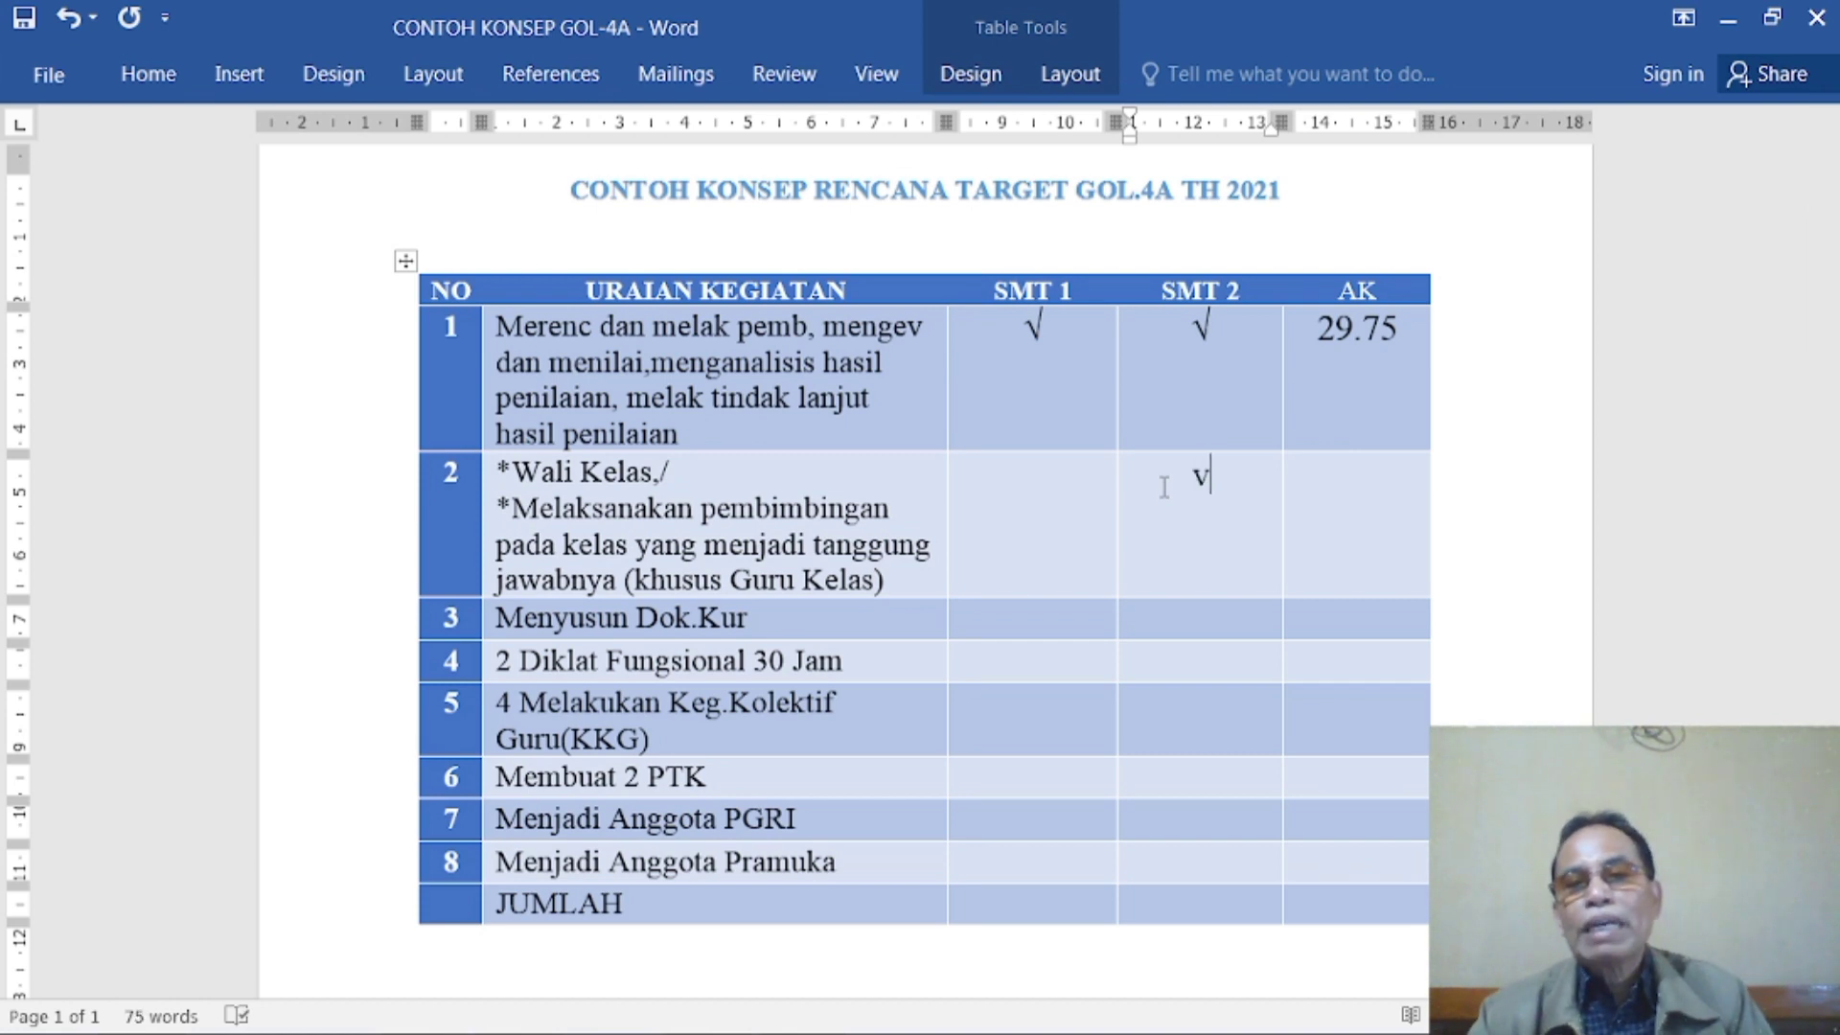
# - Enter 1.5 in the AK column for activity 2, Wali Kelas
pyautogui.click(1337, 487)
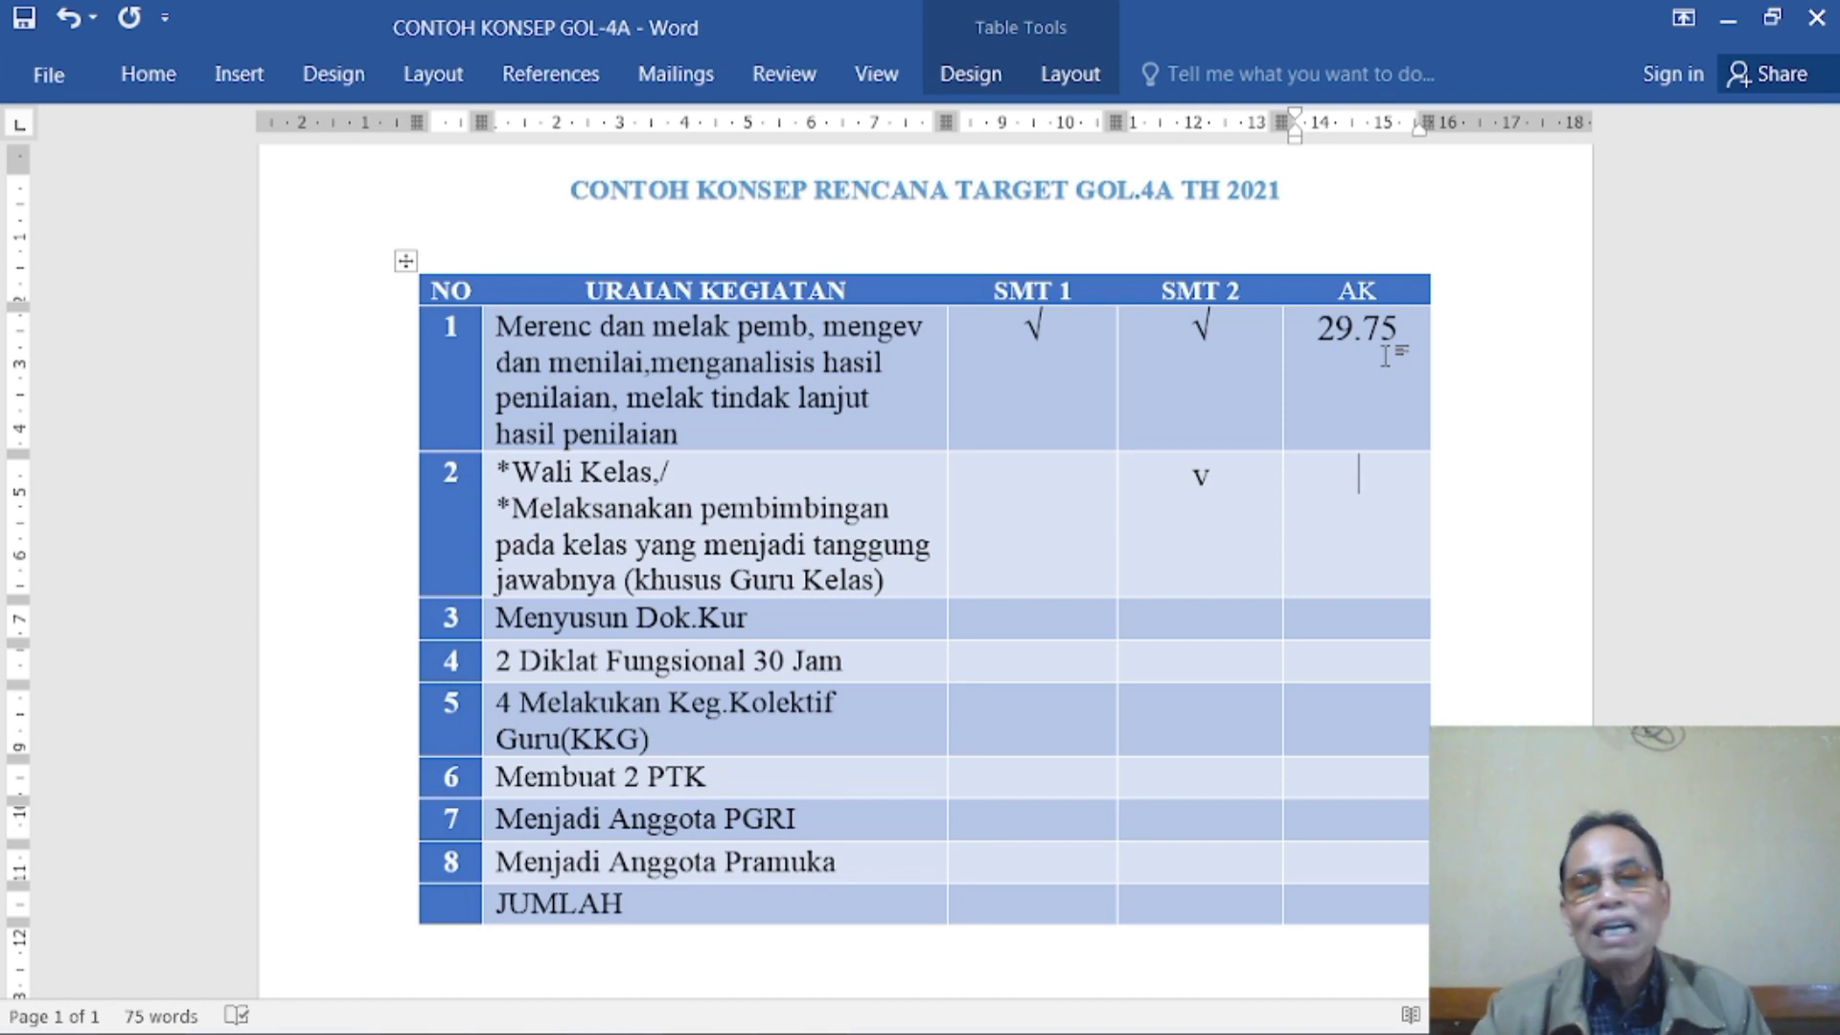
pyautogui.press('Down')
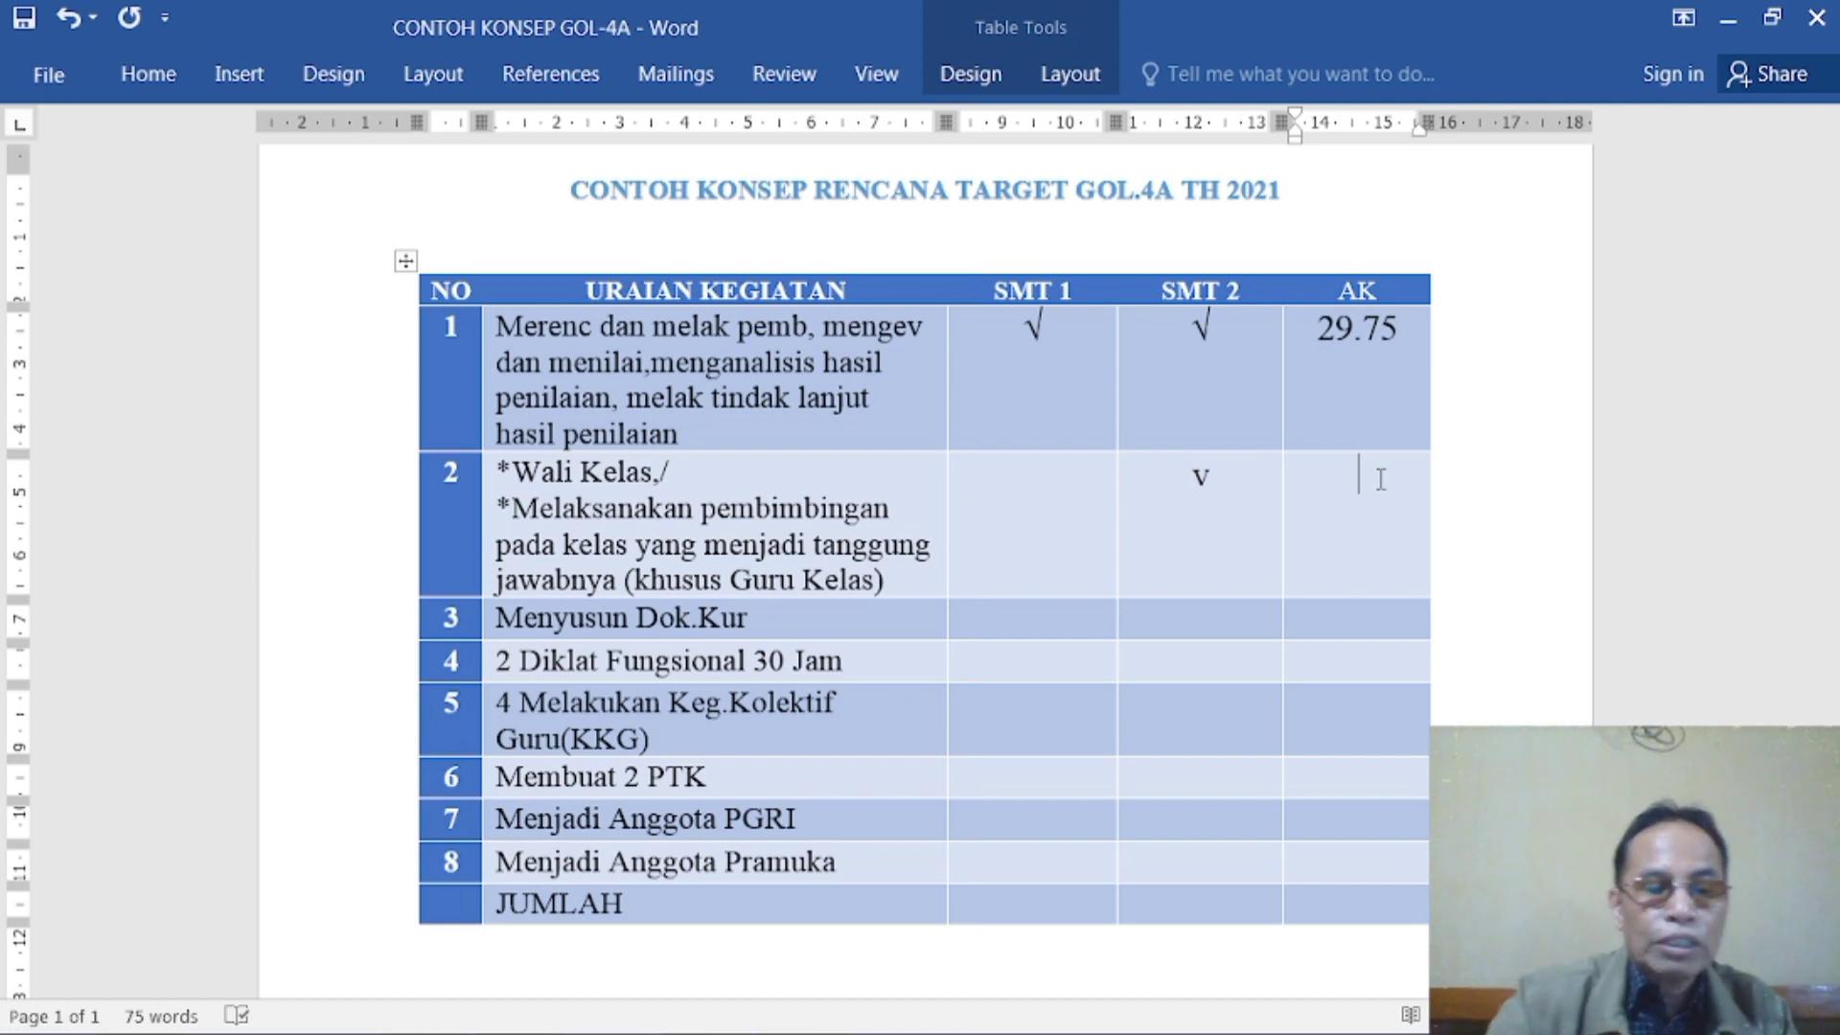
pyautogui.write('1')
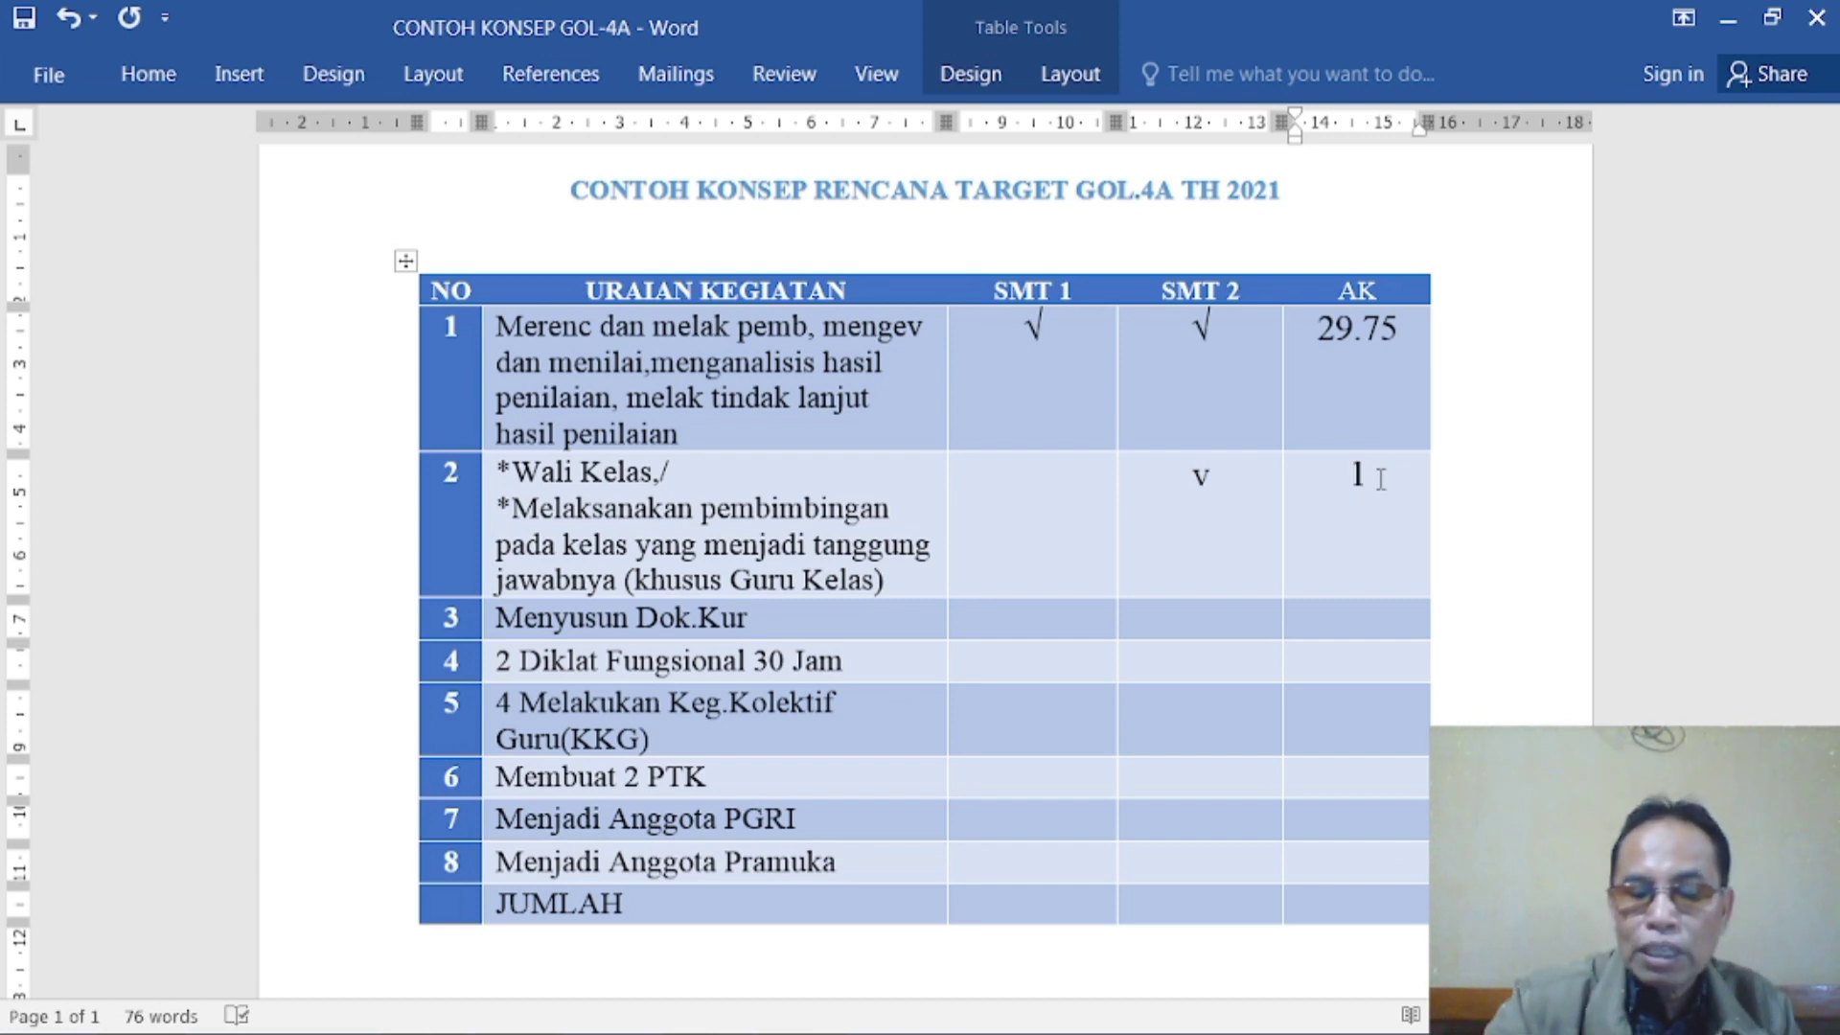
pyautogui.write('.5')
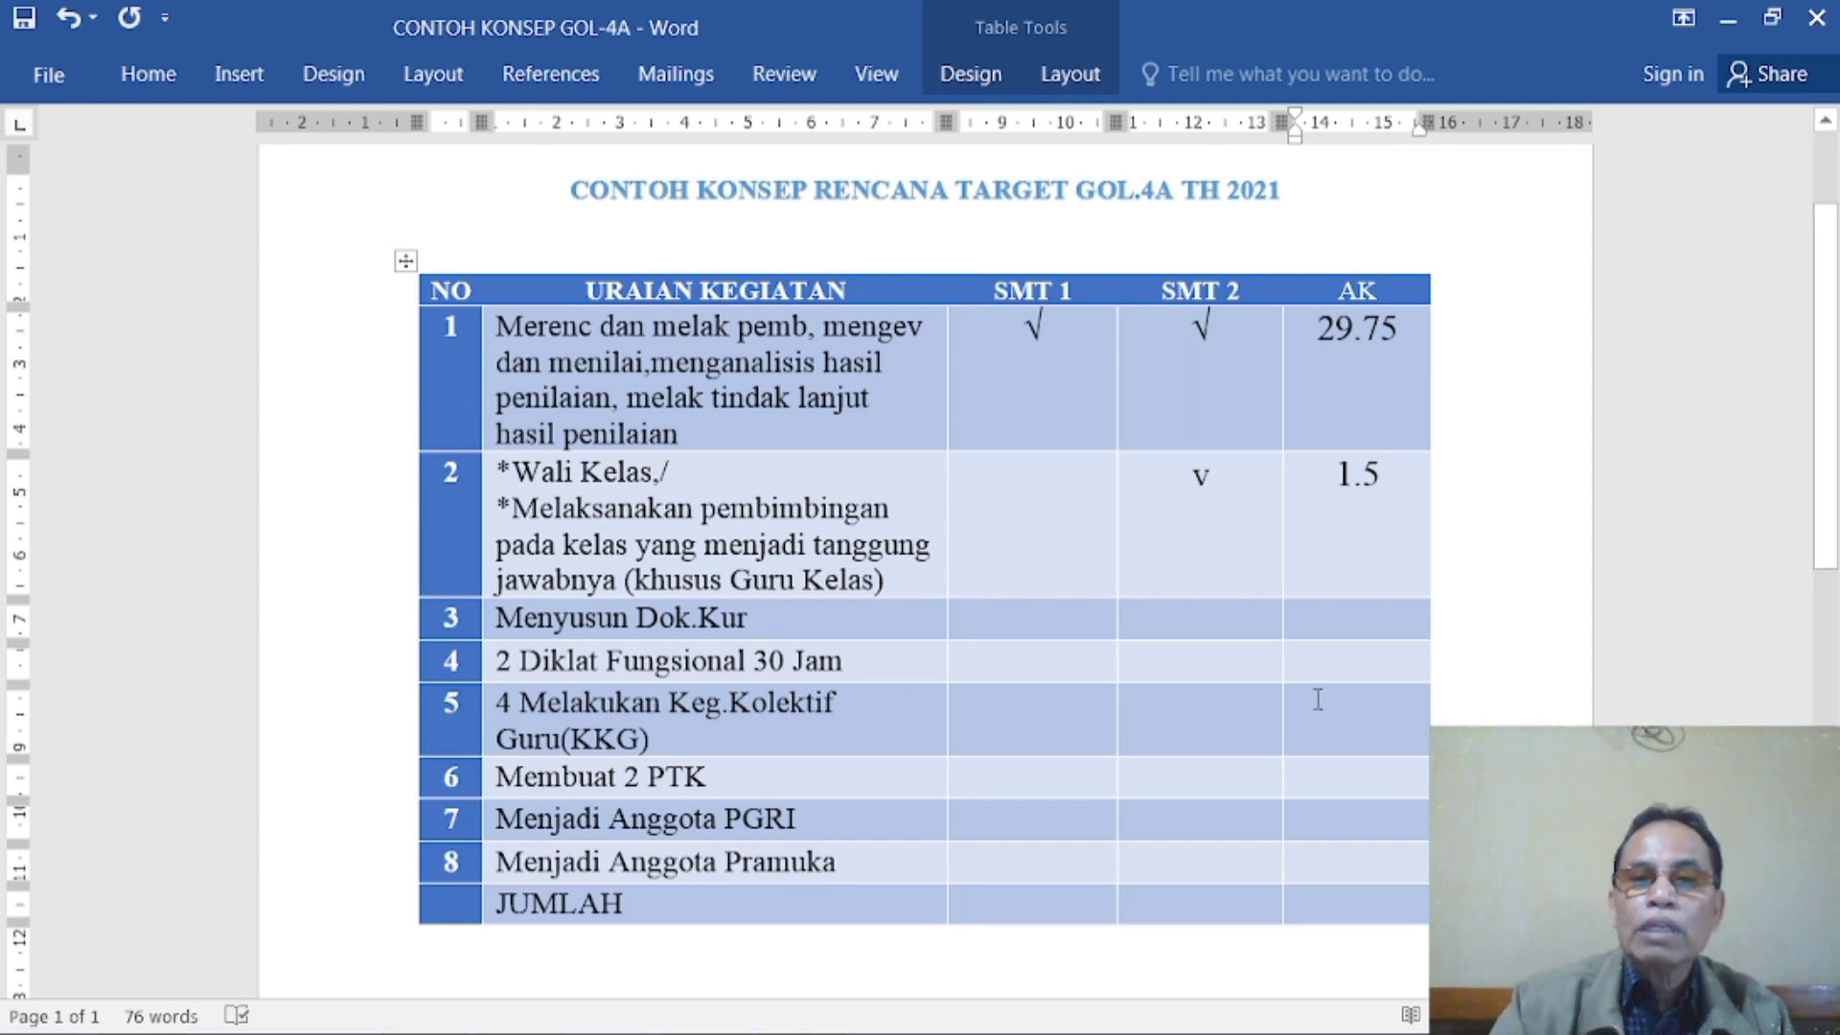
# - Fill in the Menyusun Dok.Kur row with "v" under SMT 2 and 0.6 under AK
pyautogui.click(1200, 618)
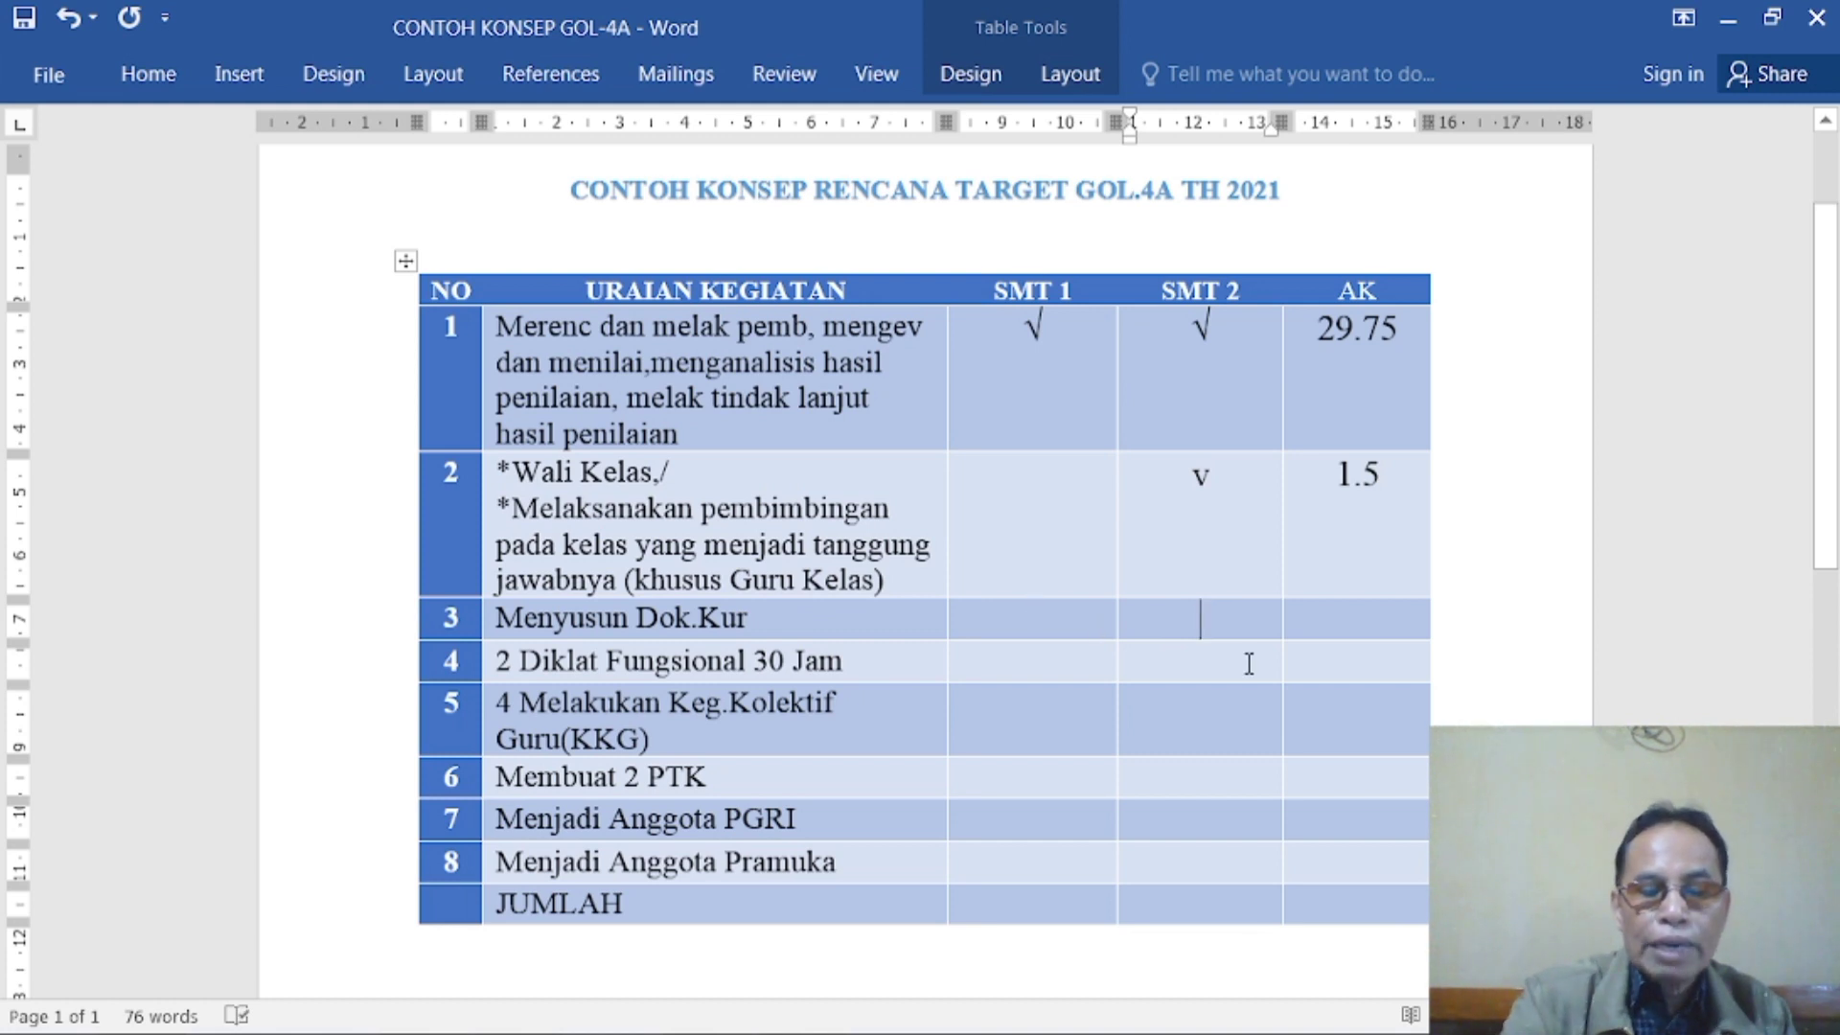
pyautogui.write('v')
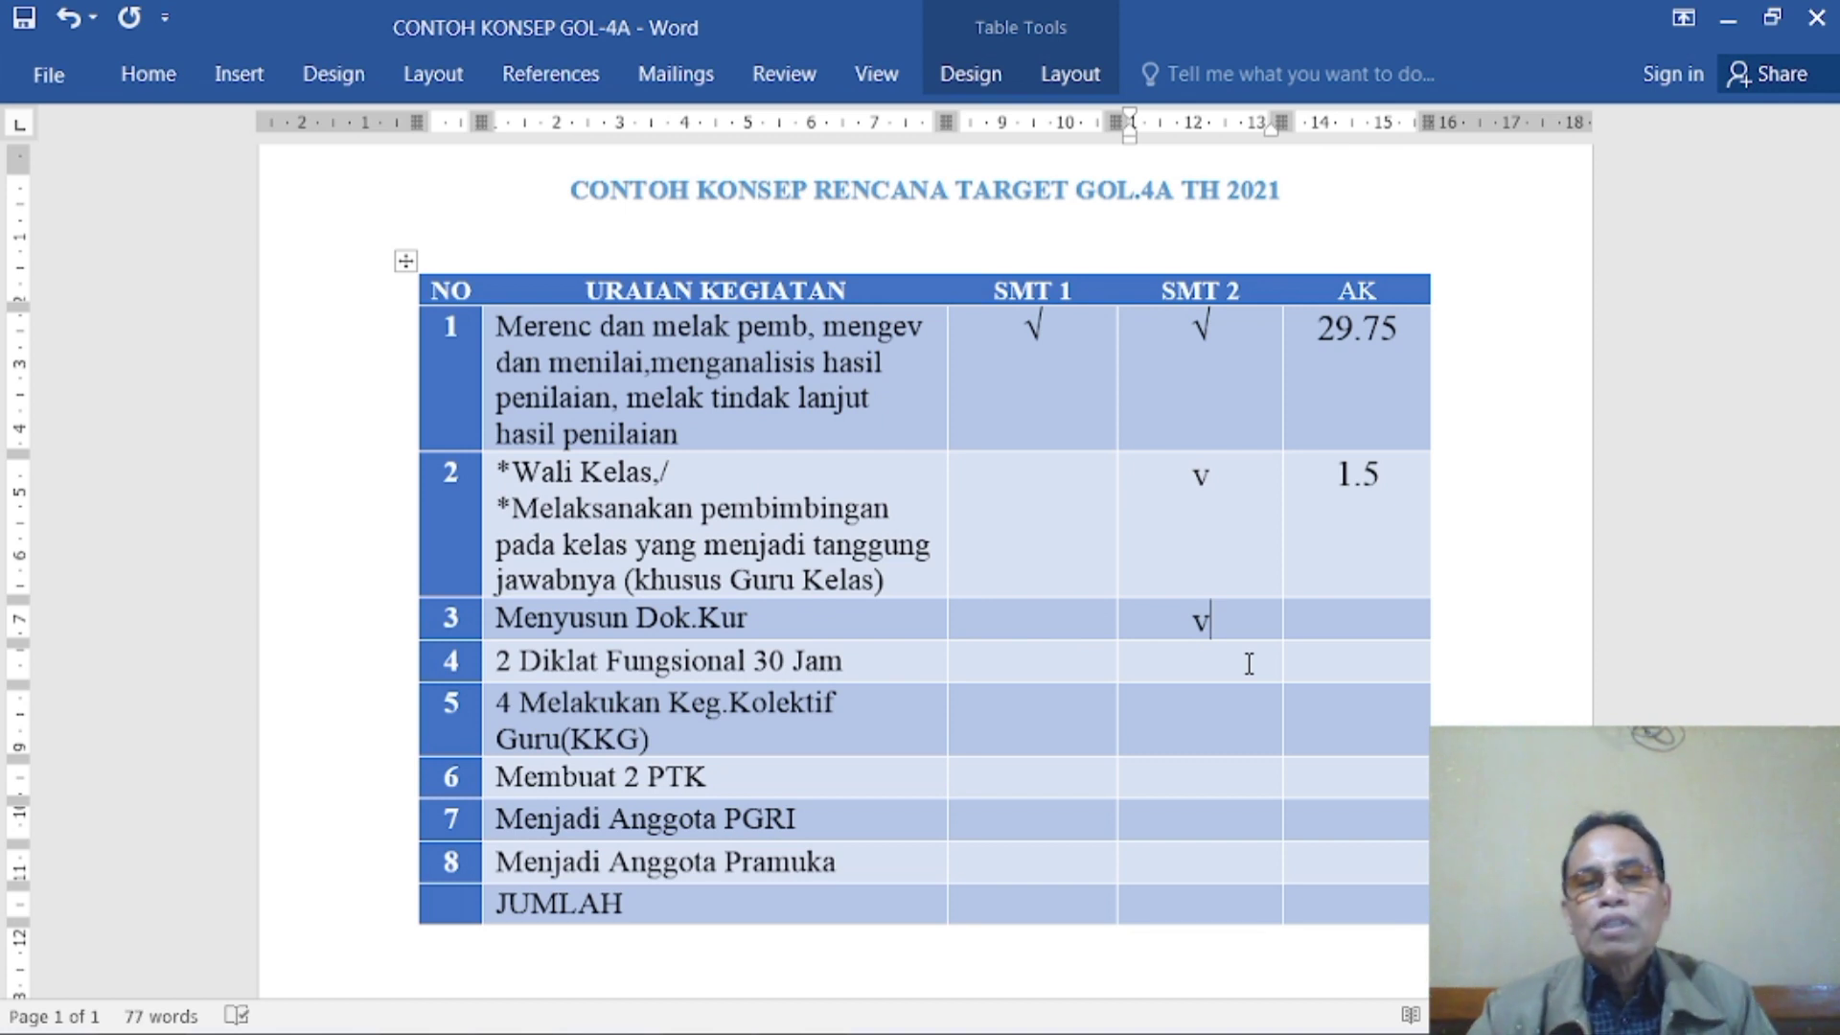
pyautogui.click(1349, 621)
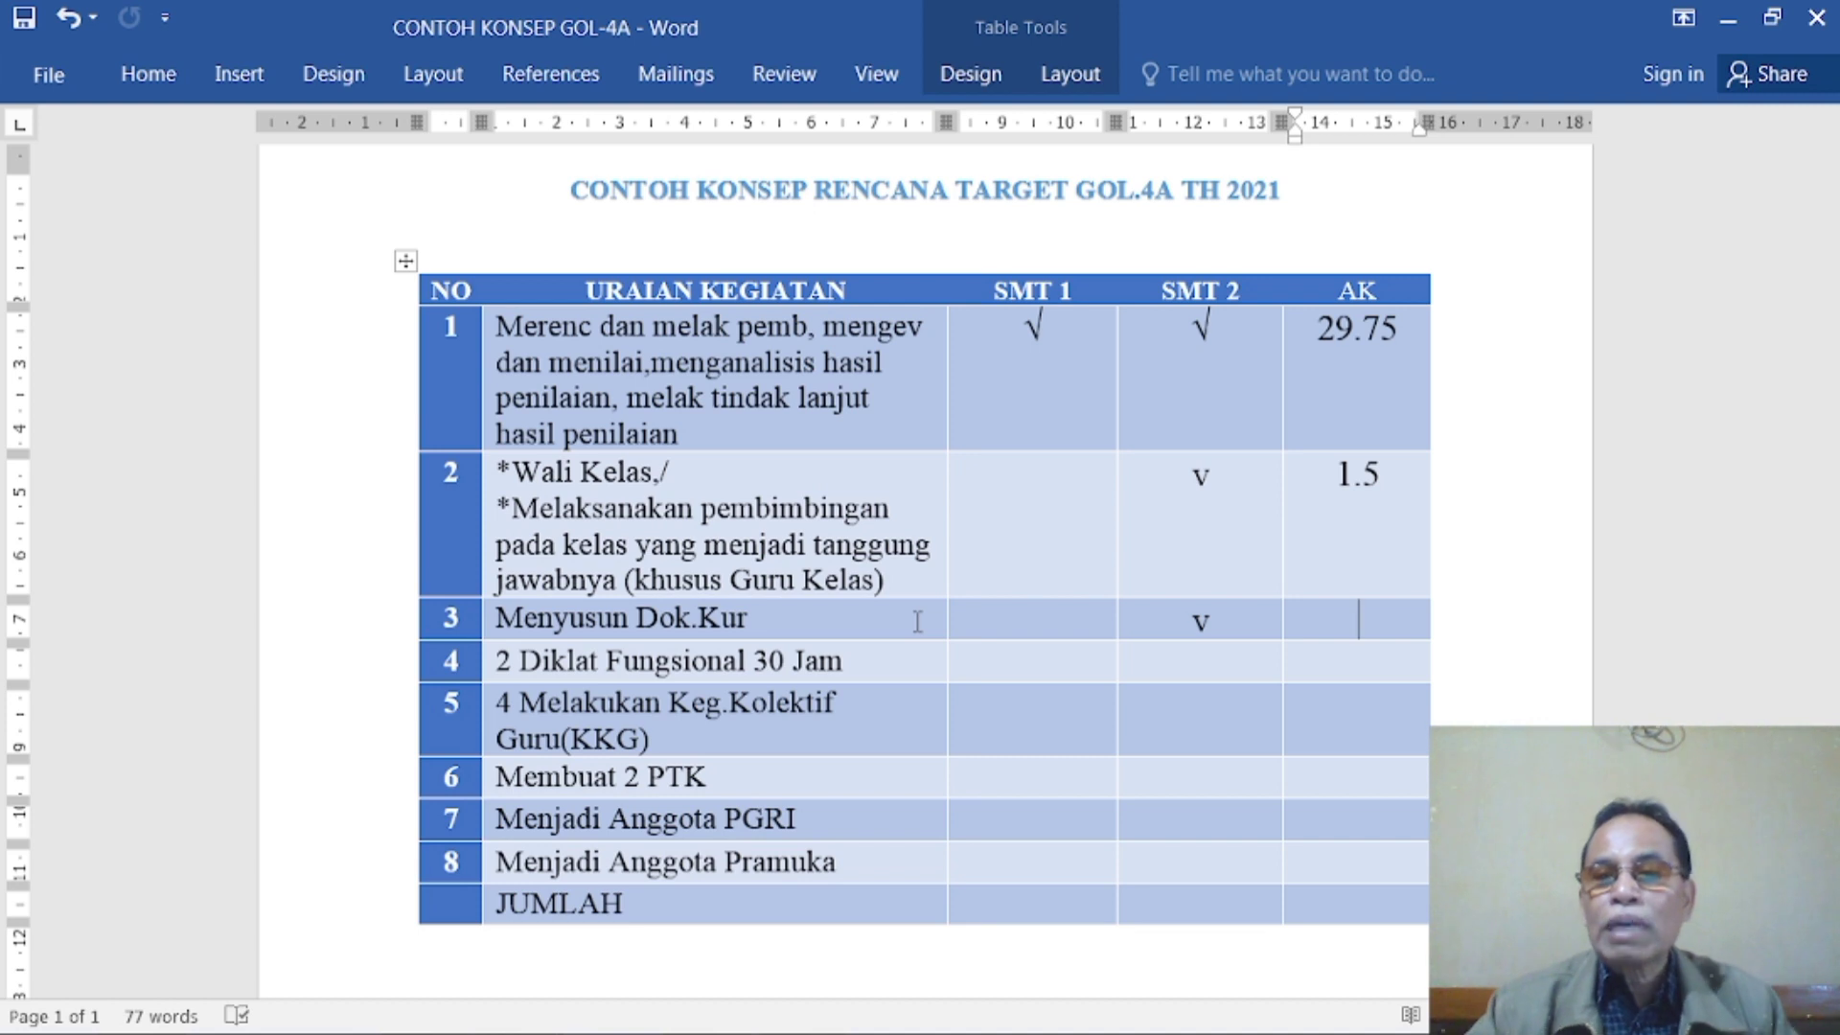
pyautogui.write('0')
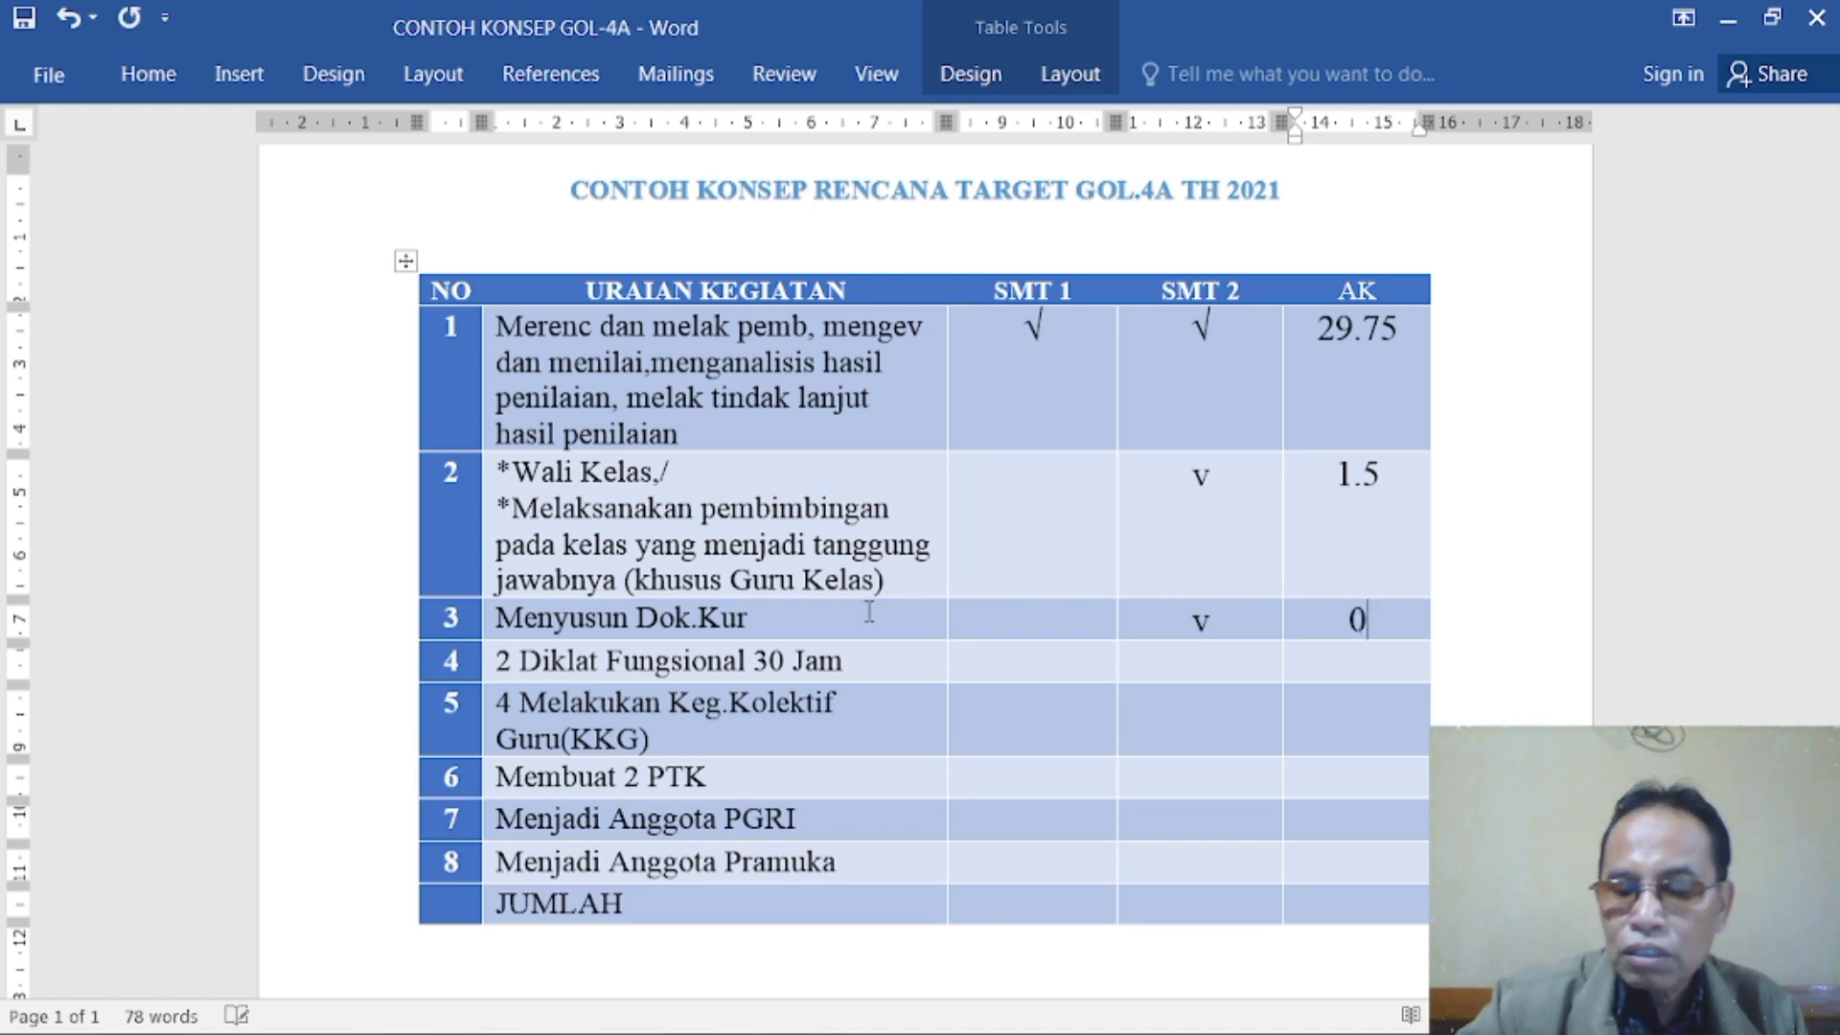
pyautogui.write('.6')
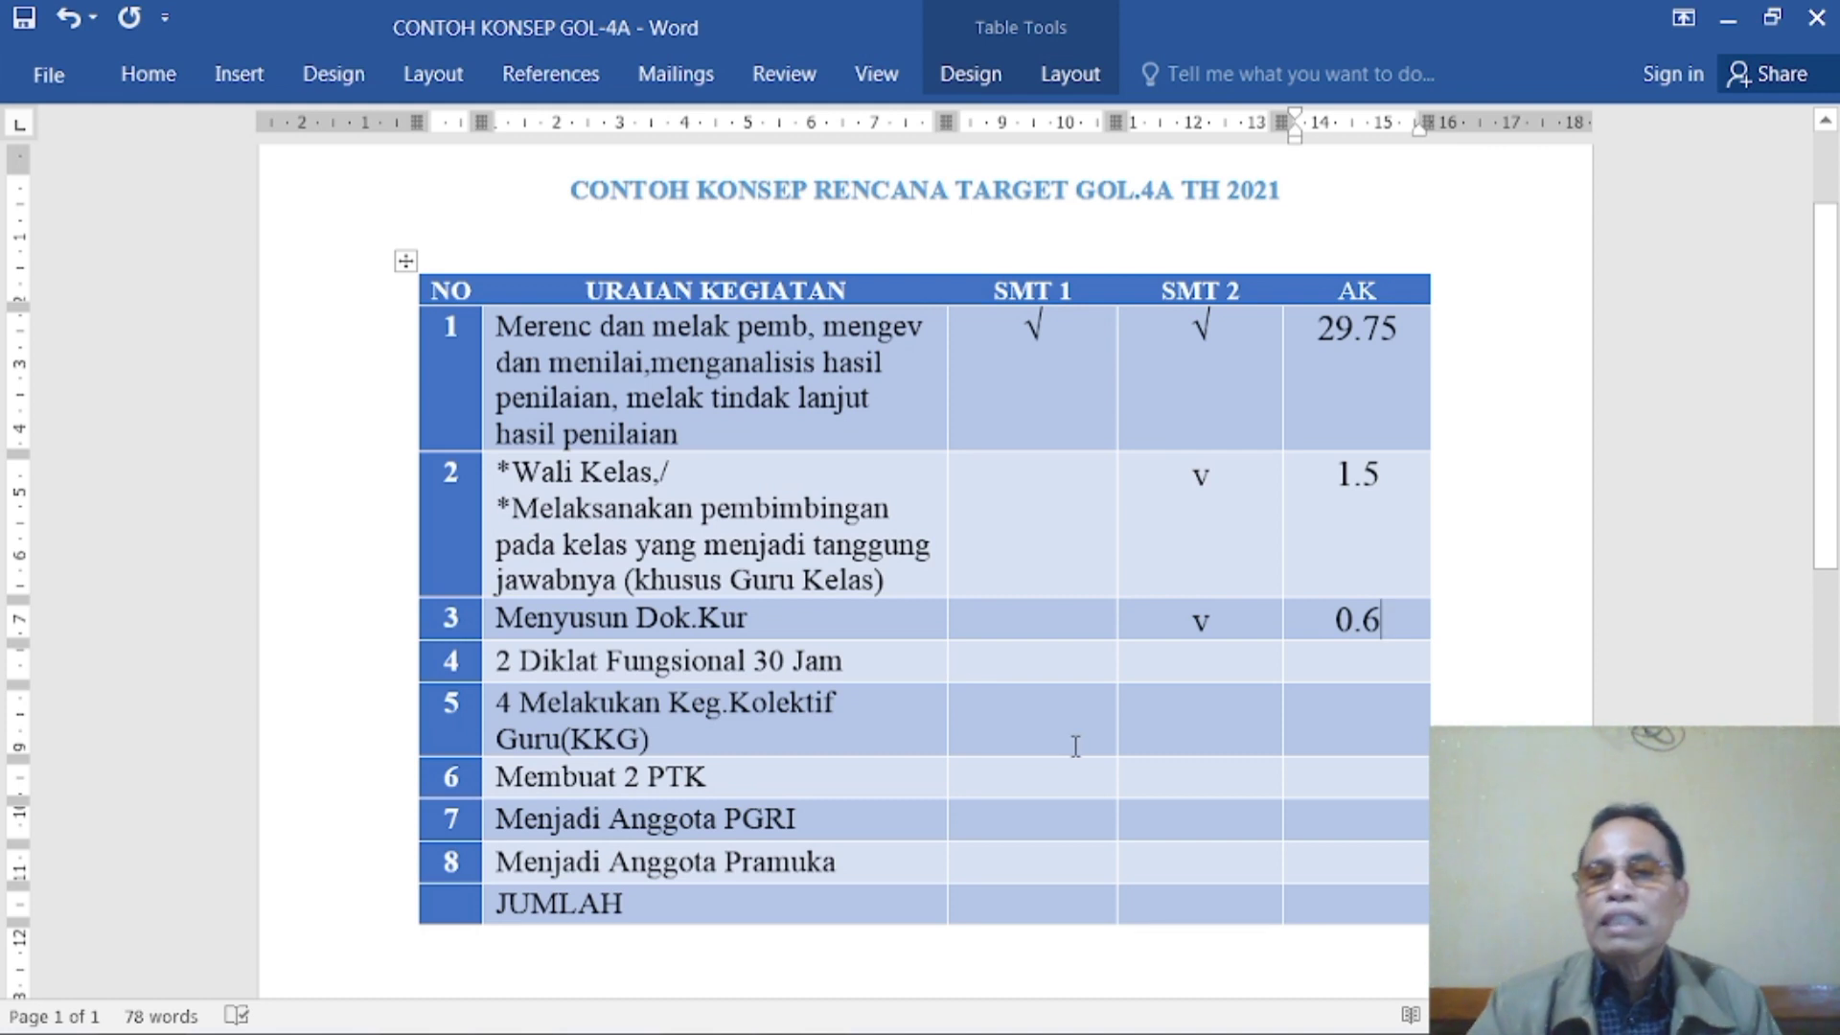
# - Fill in the 2 Diklat Fungsional 30 Jam row with "v" under SMT 1 and SMT 2 and 2 under AK
pyautogui.scroll(-1, 1149, 728)
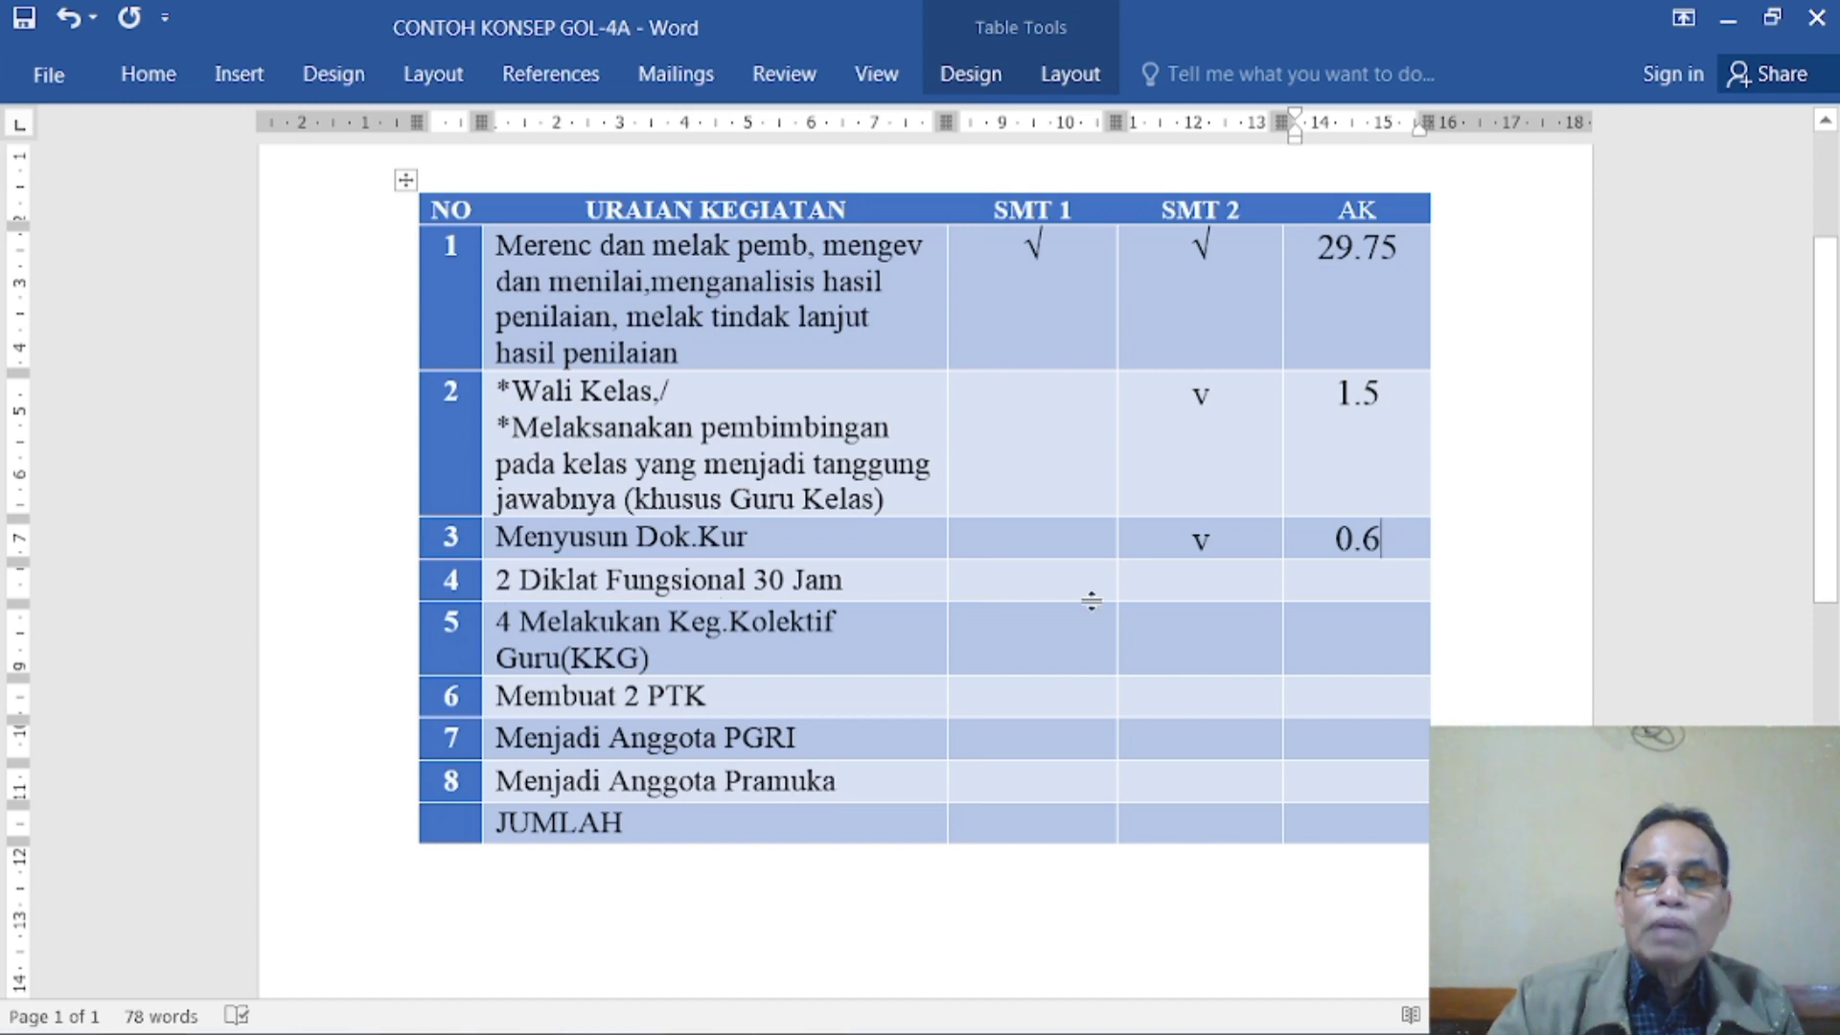
pyautogui.click(1034, 588)
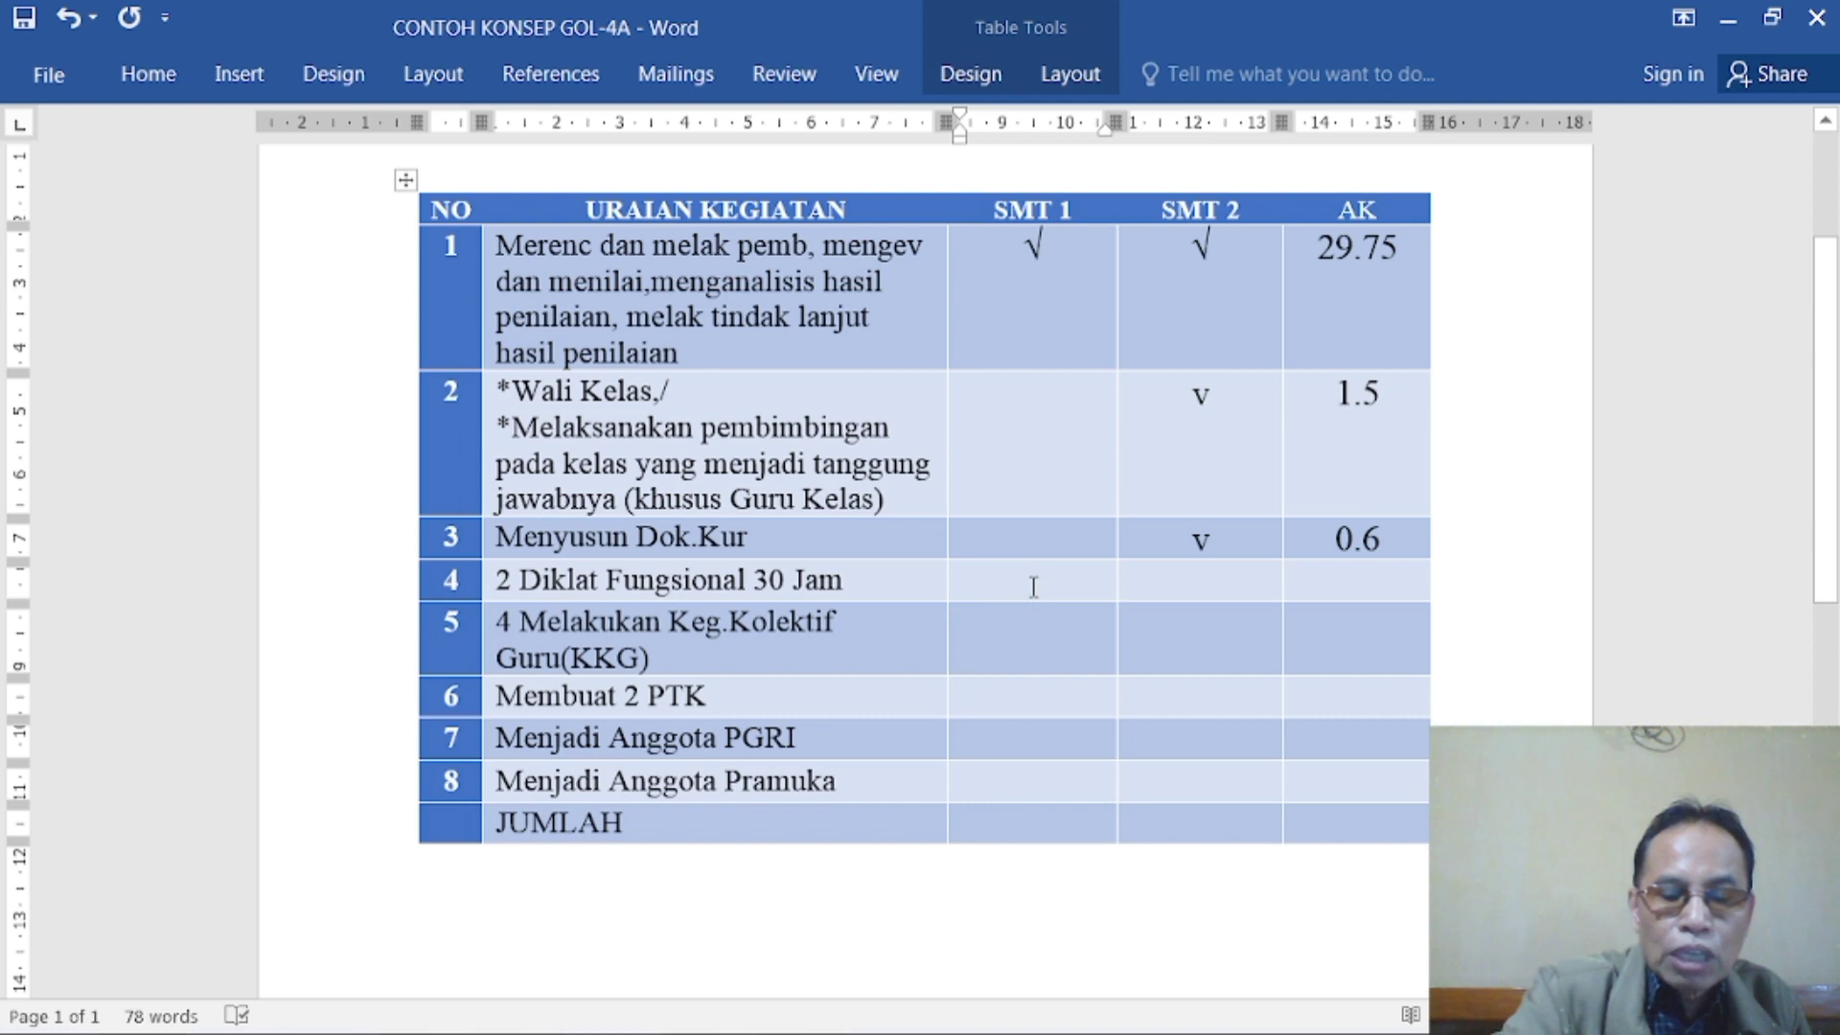
pyautogui.write('v')
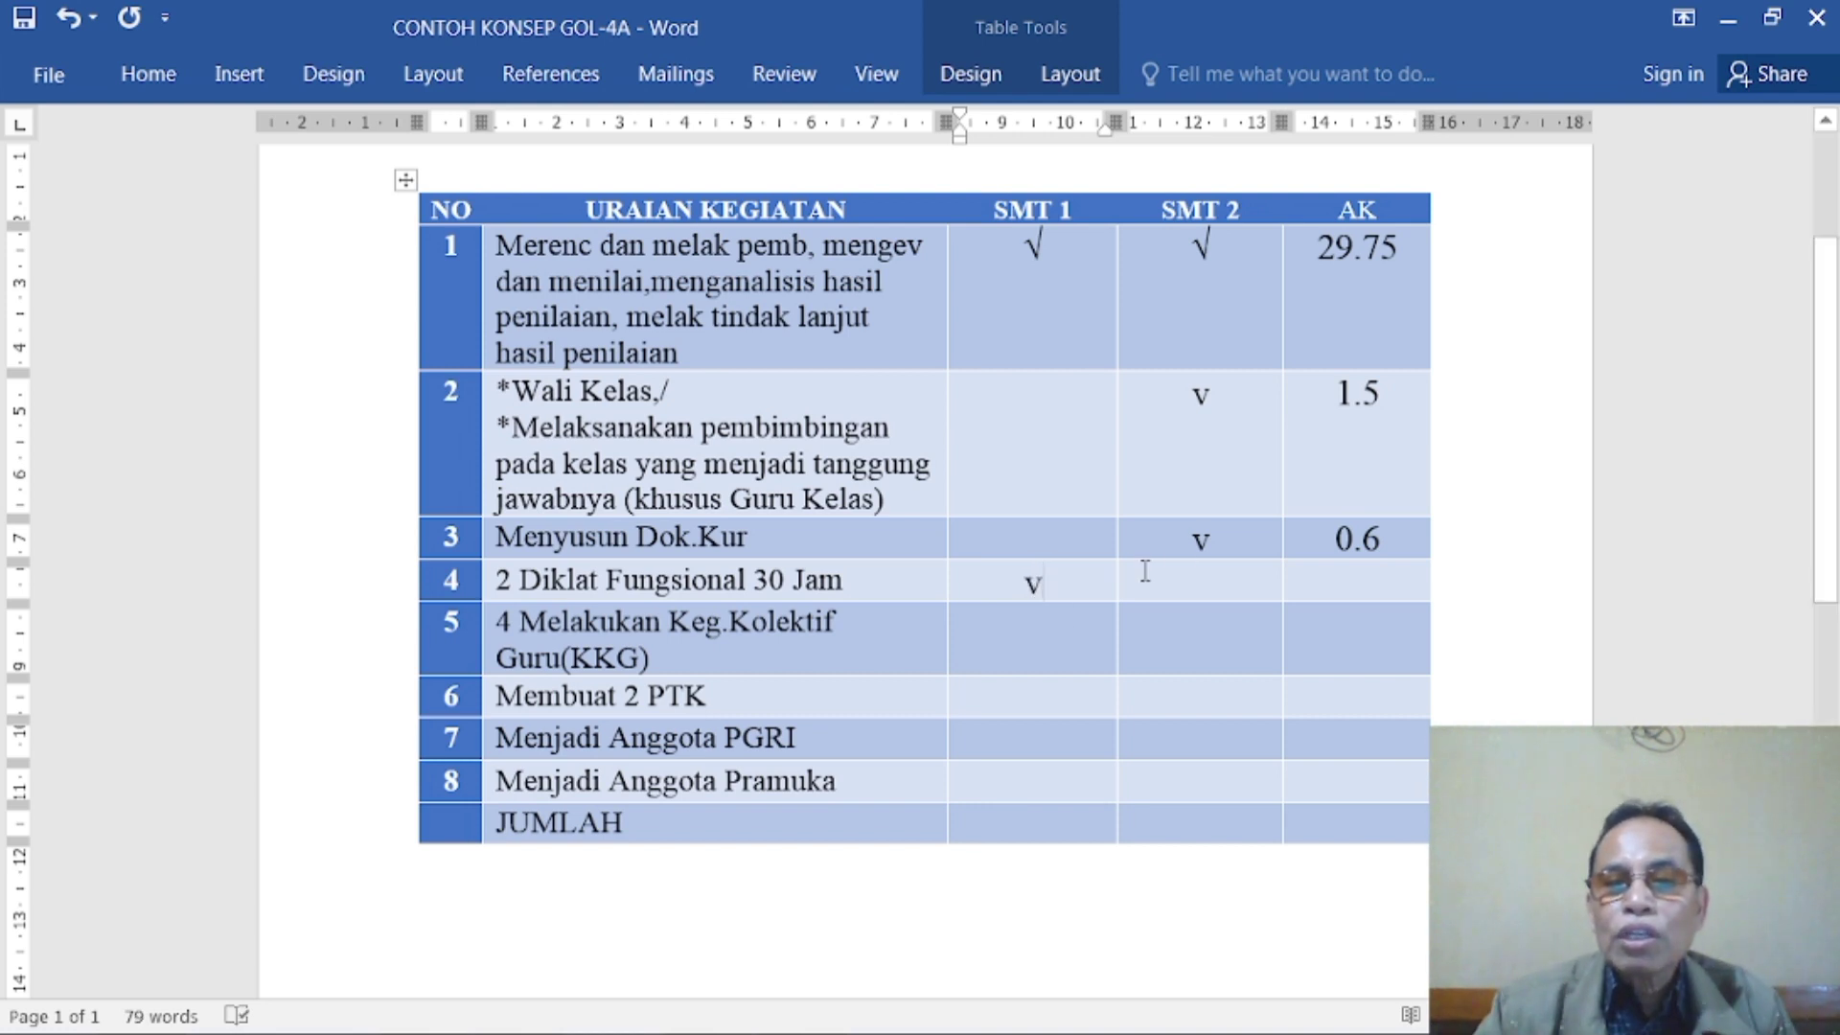
pyautogui.click(1194, 585)
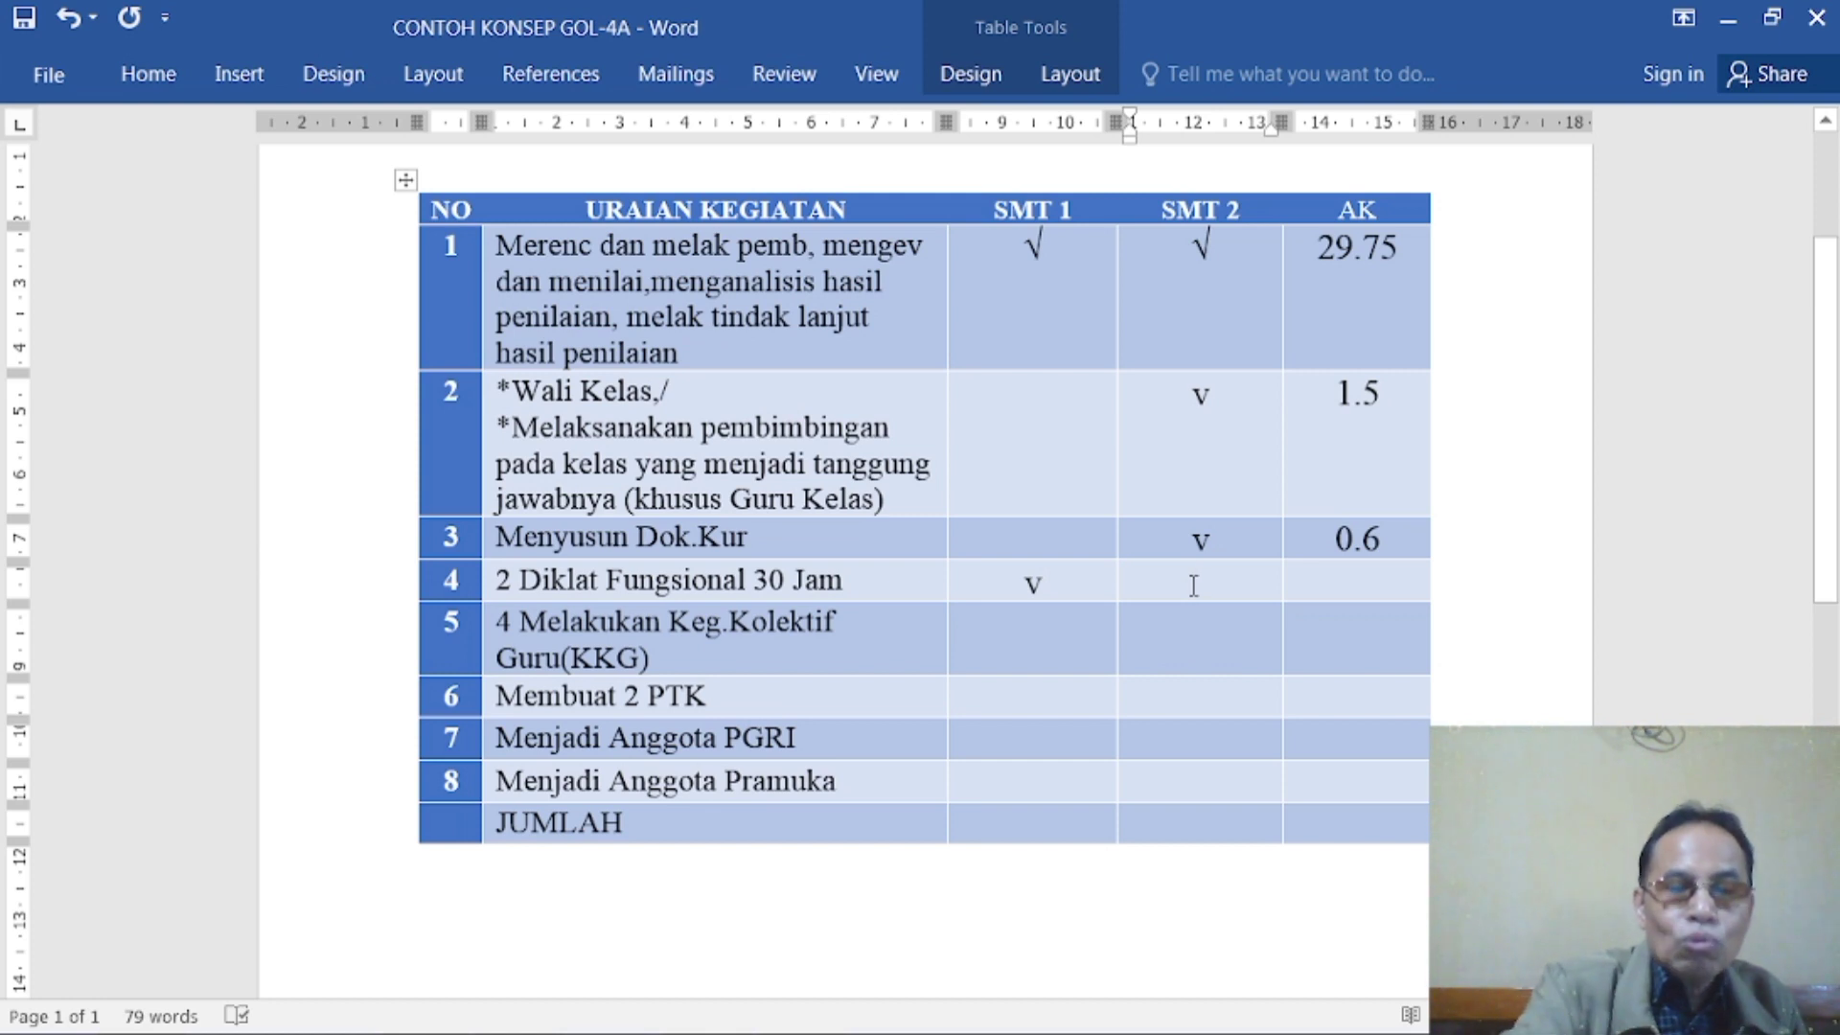
pyautogui.write('v')
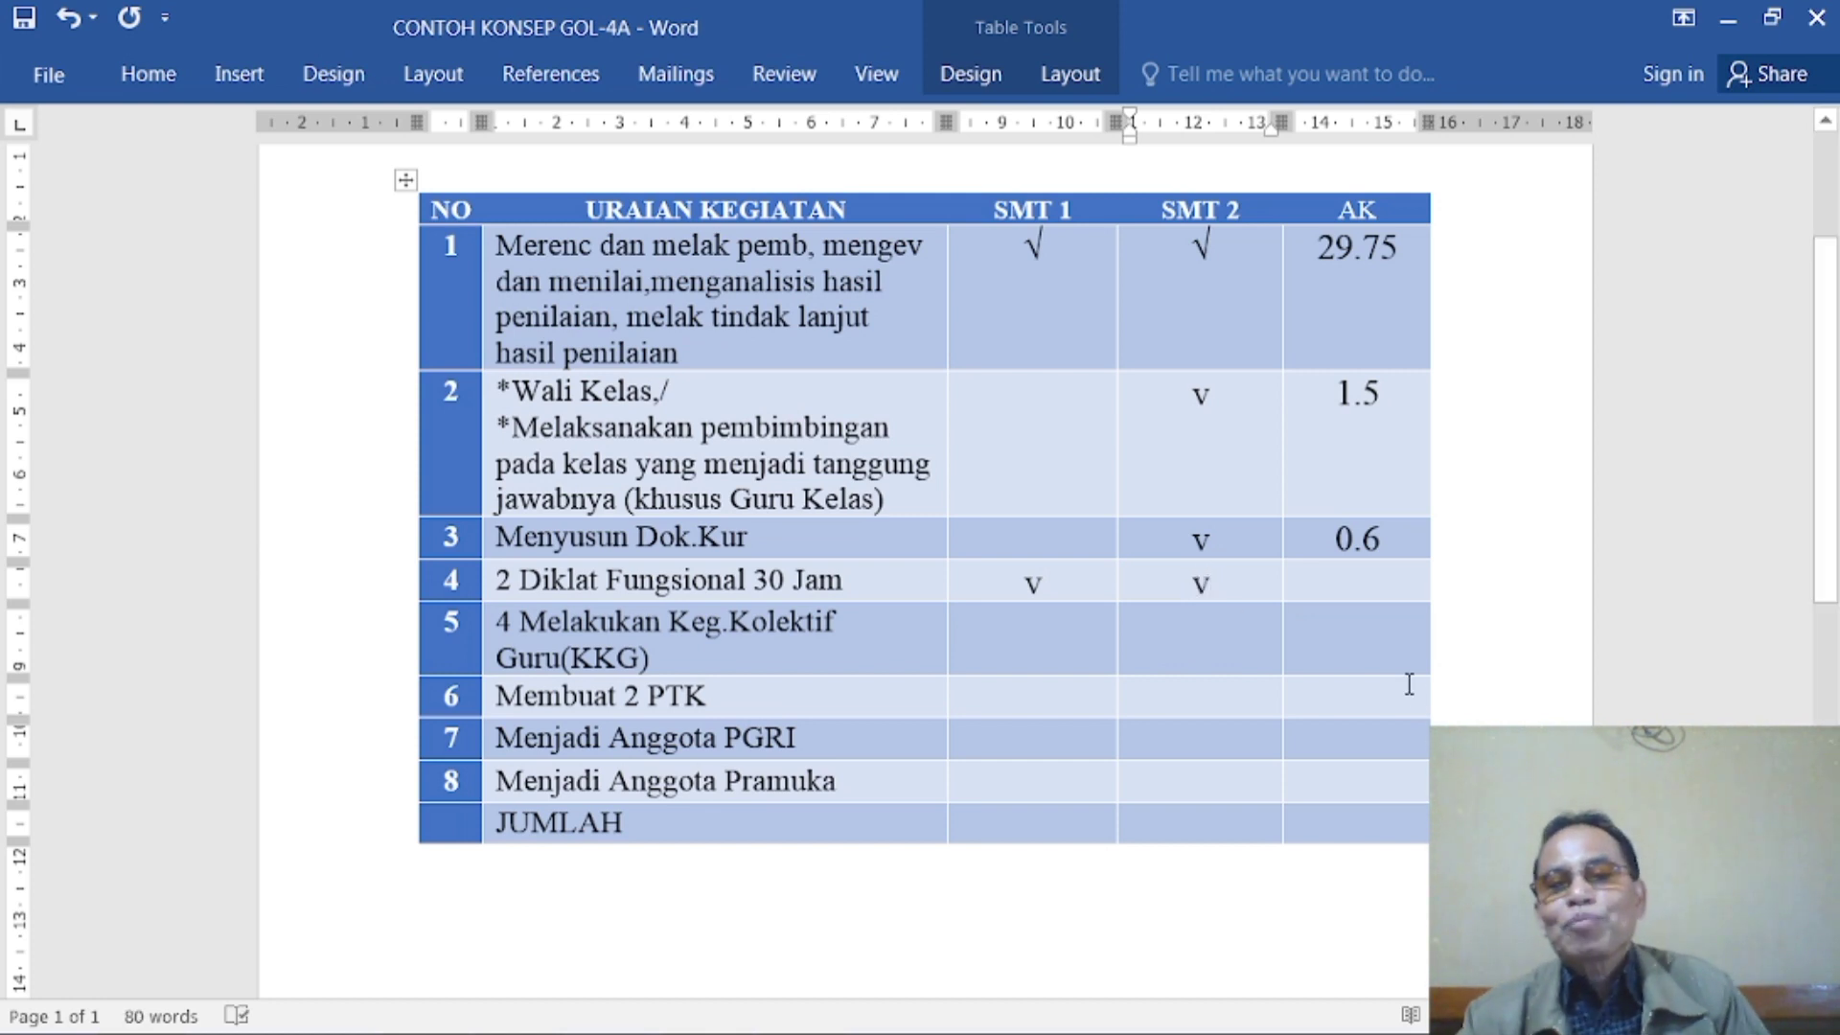
pyautogui.click(1337, 588)
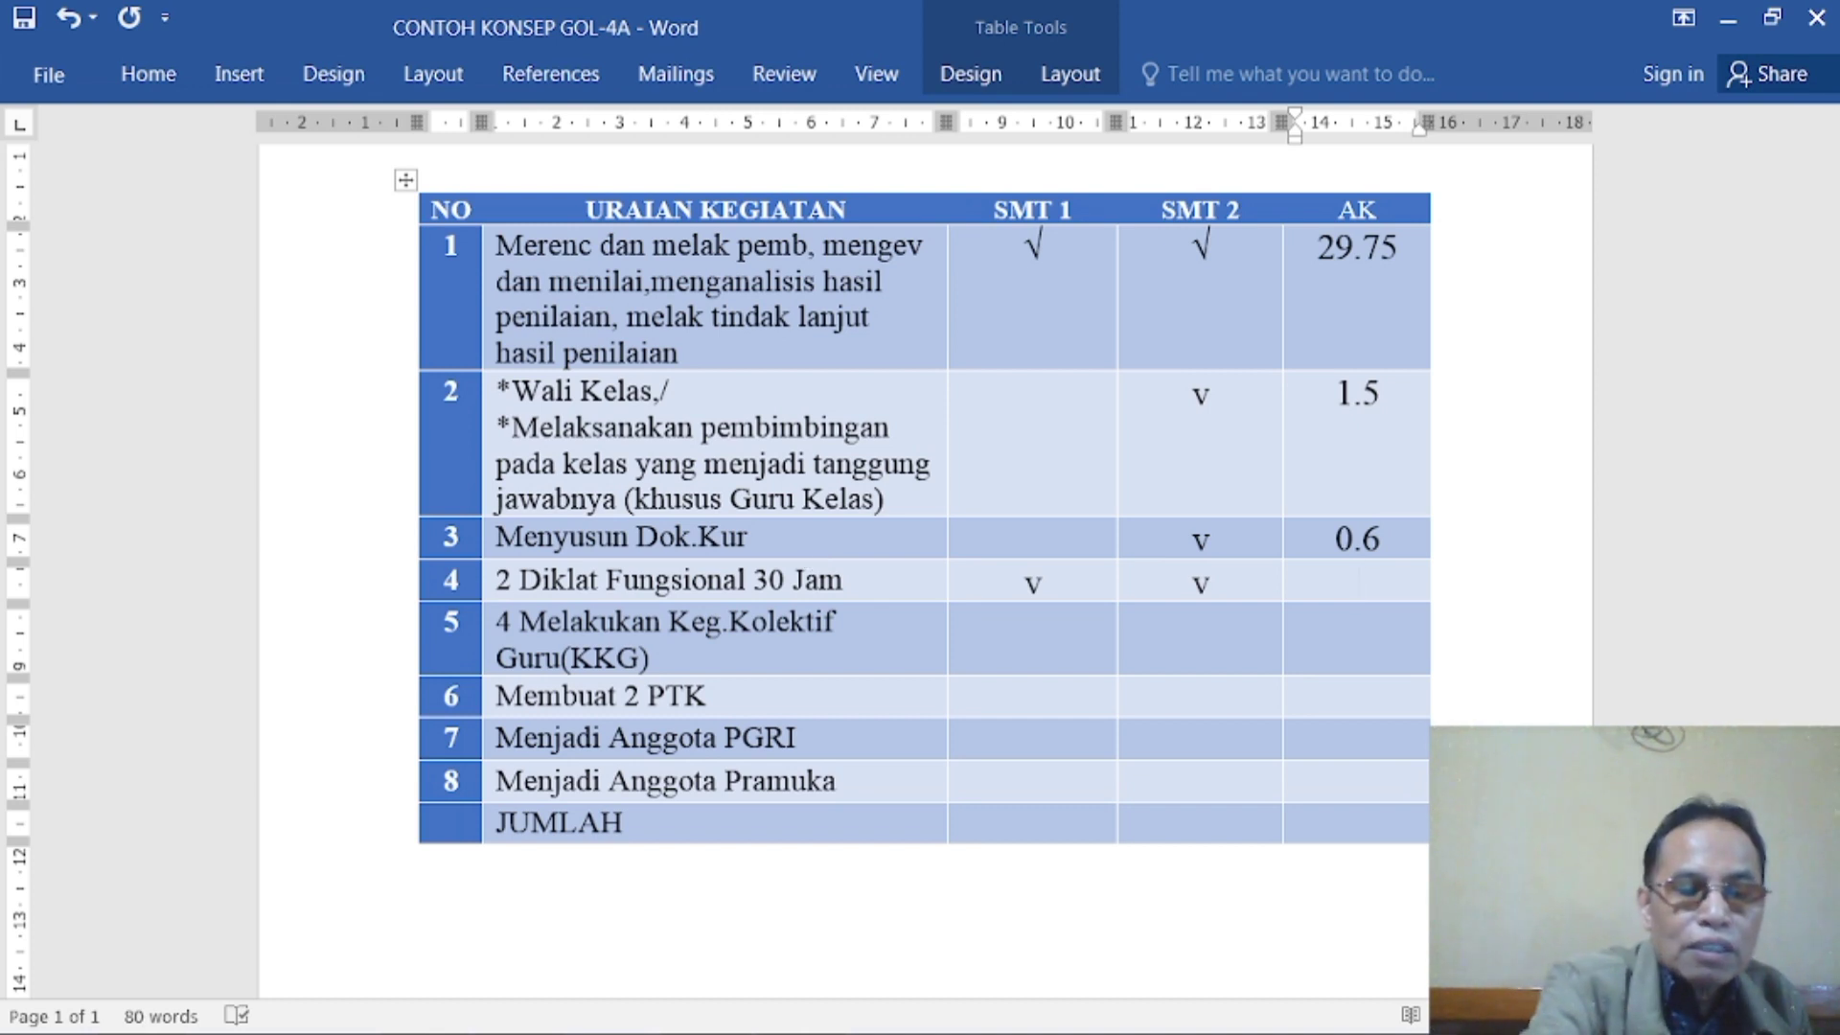
pyautogui.write('2')
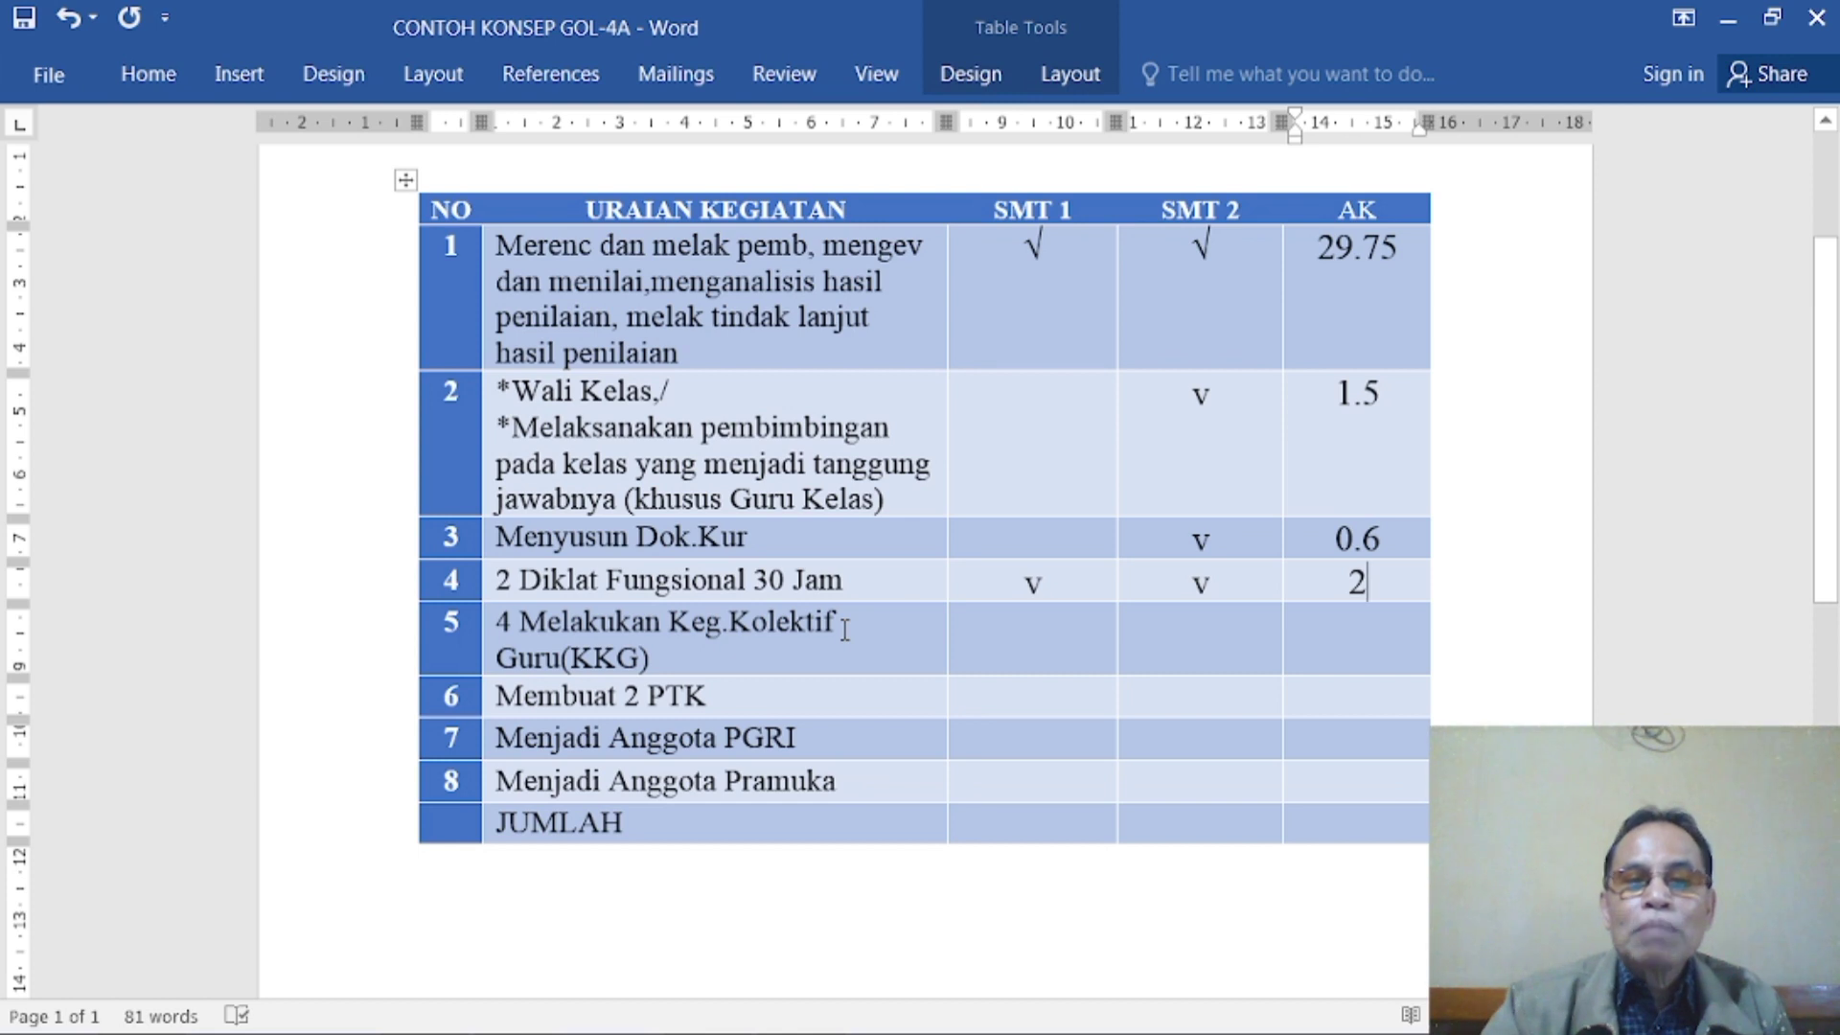
# - Mark both SMT 1 and SMT 2 with "v" for activity 5, Melakukan Keg.Kolektif Guru (KKG)
pyautogui.click(1043, 634)
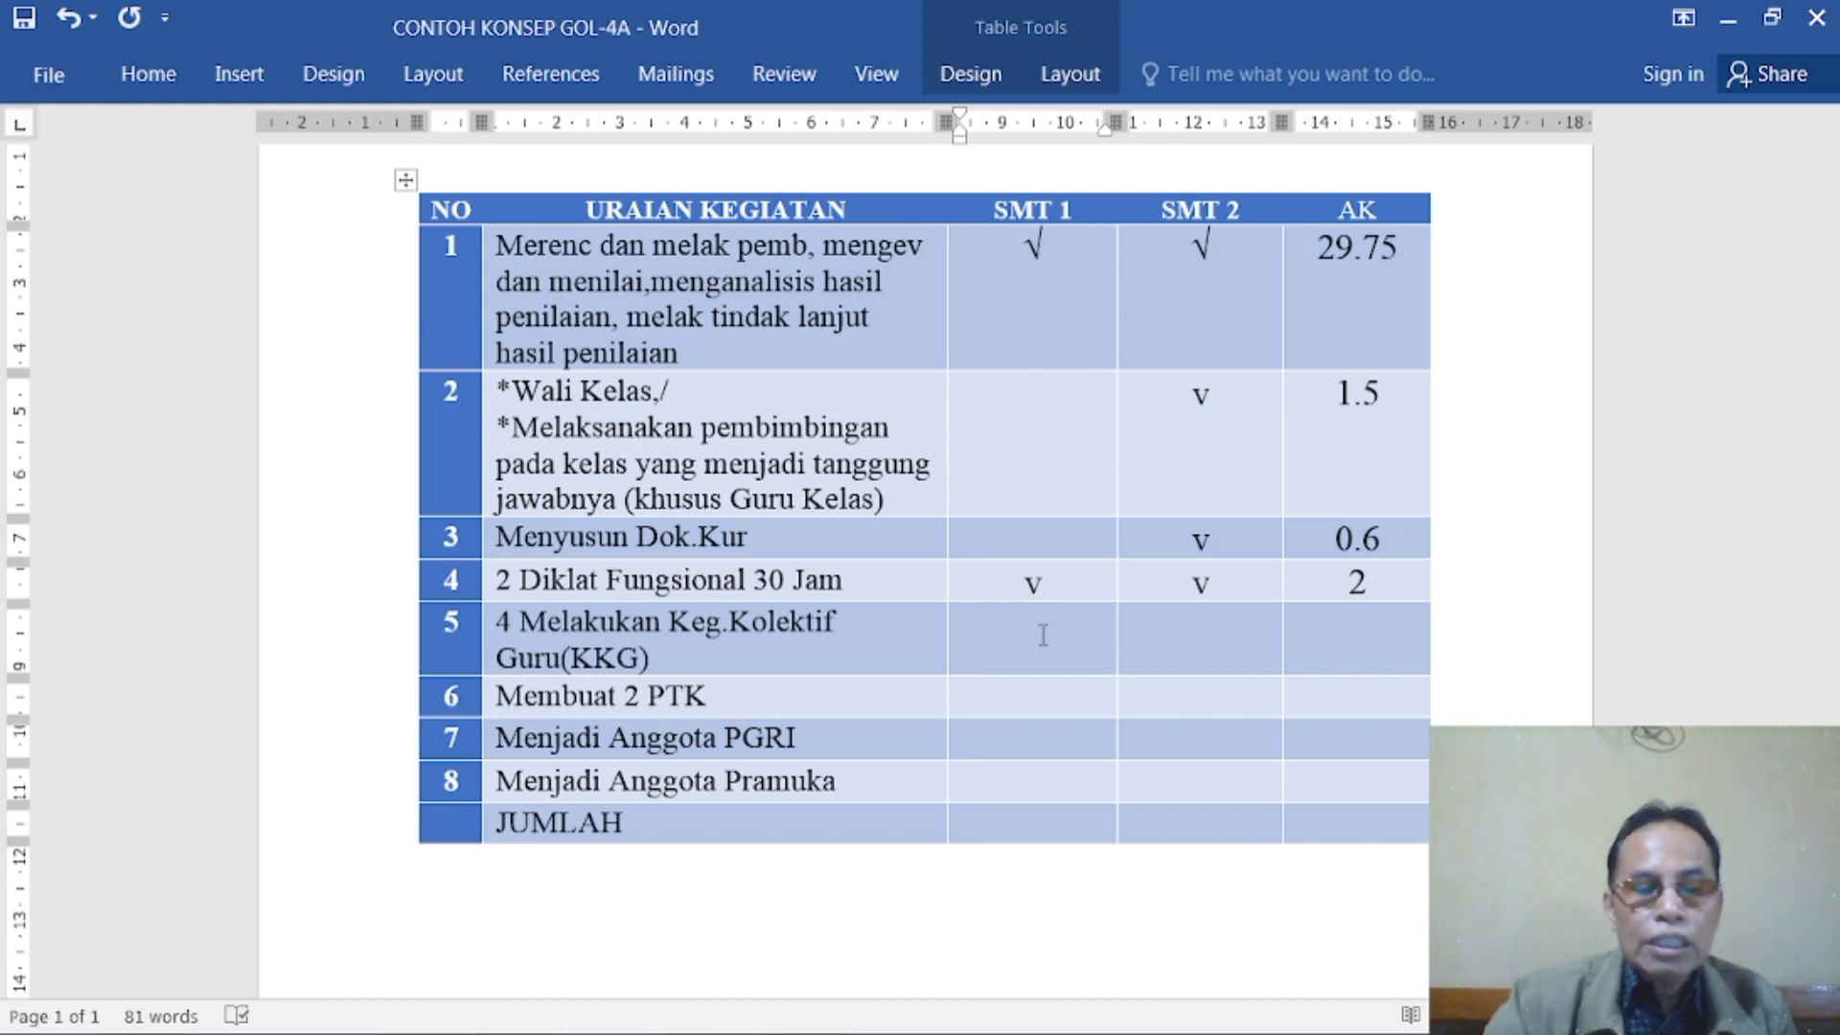
pyautogui.write('2')
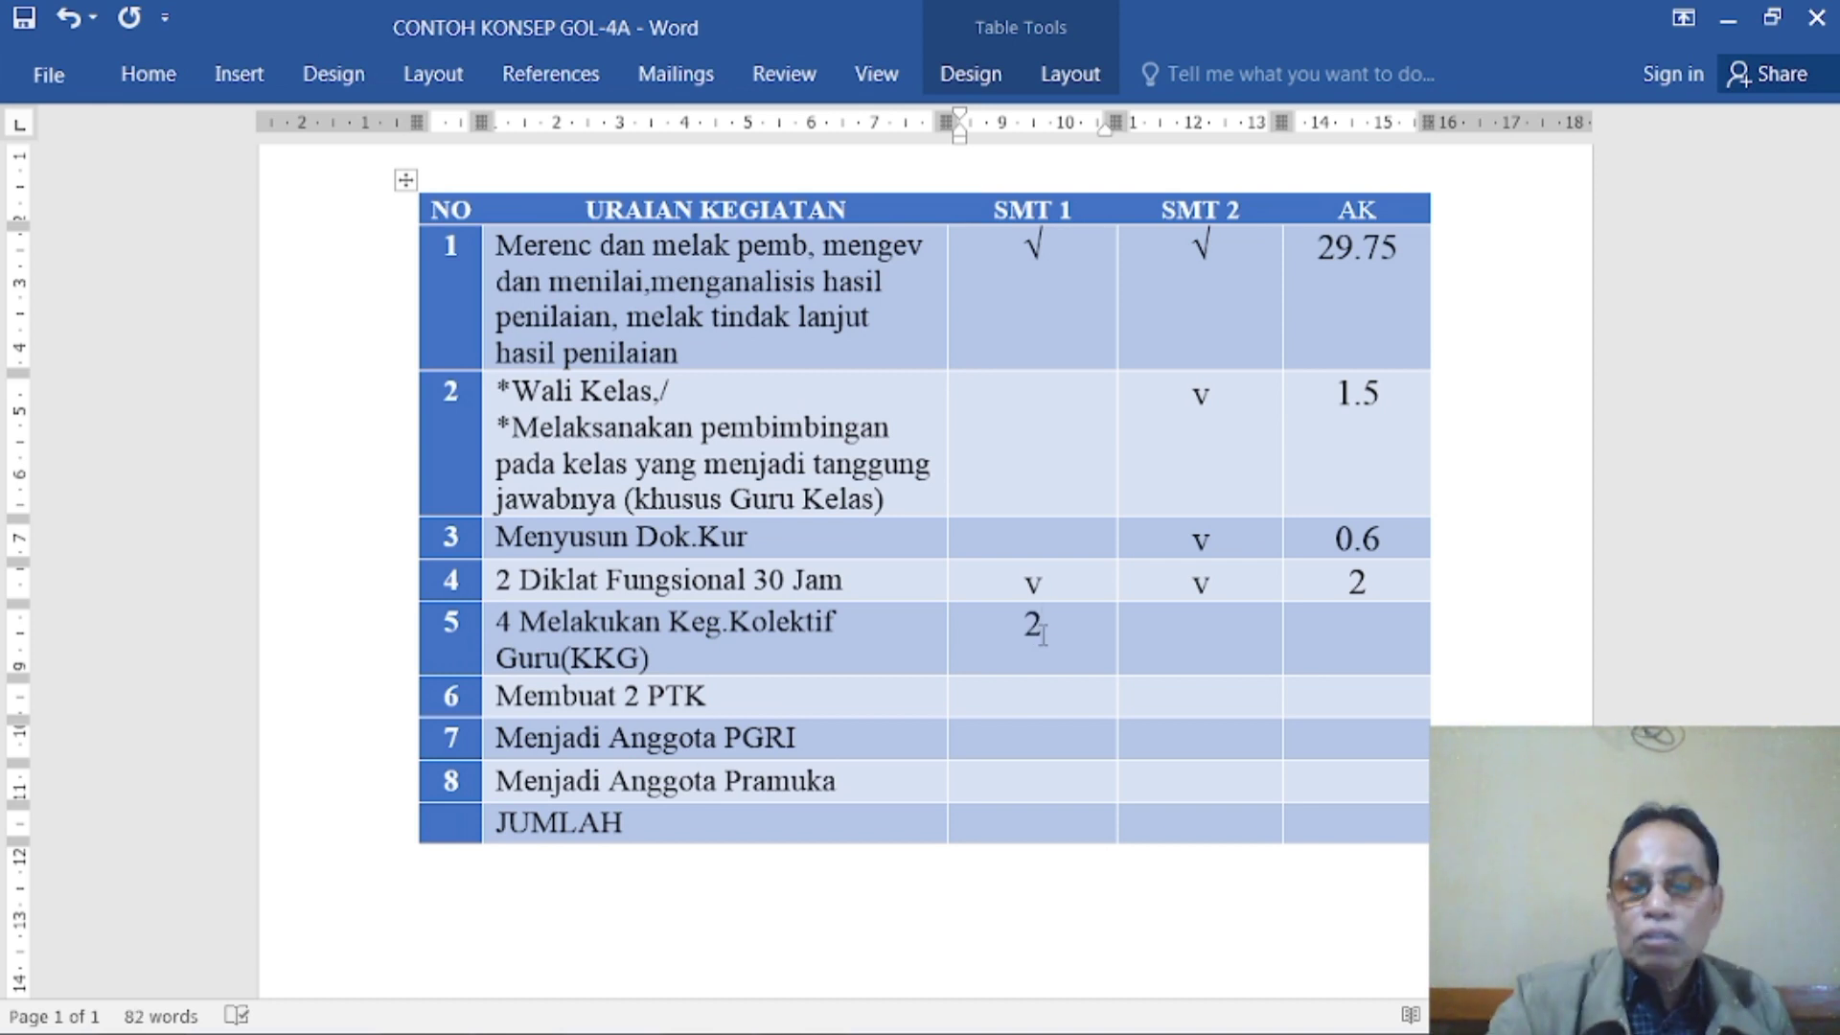
pyautogui.press('BackSpace')
pyautogui.write('v')
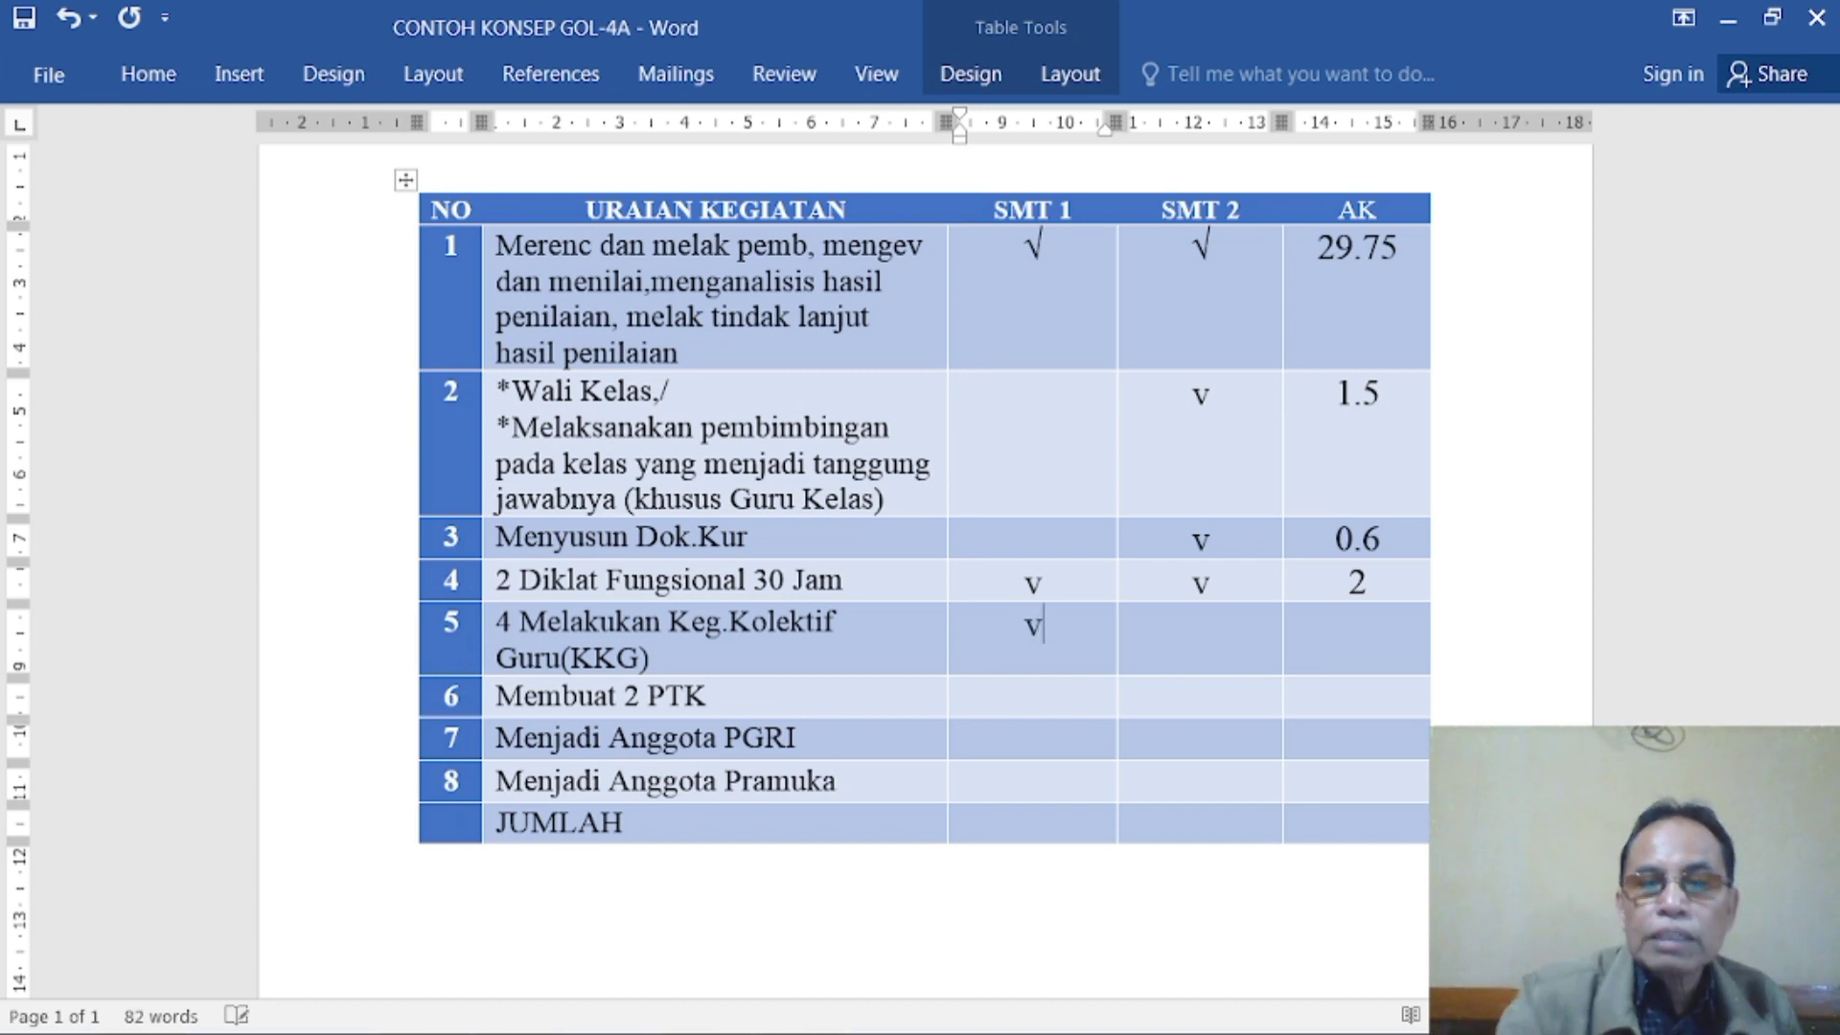
pyautogui.click(1203, 644)
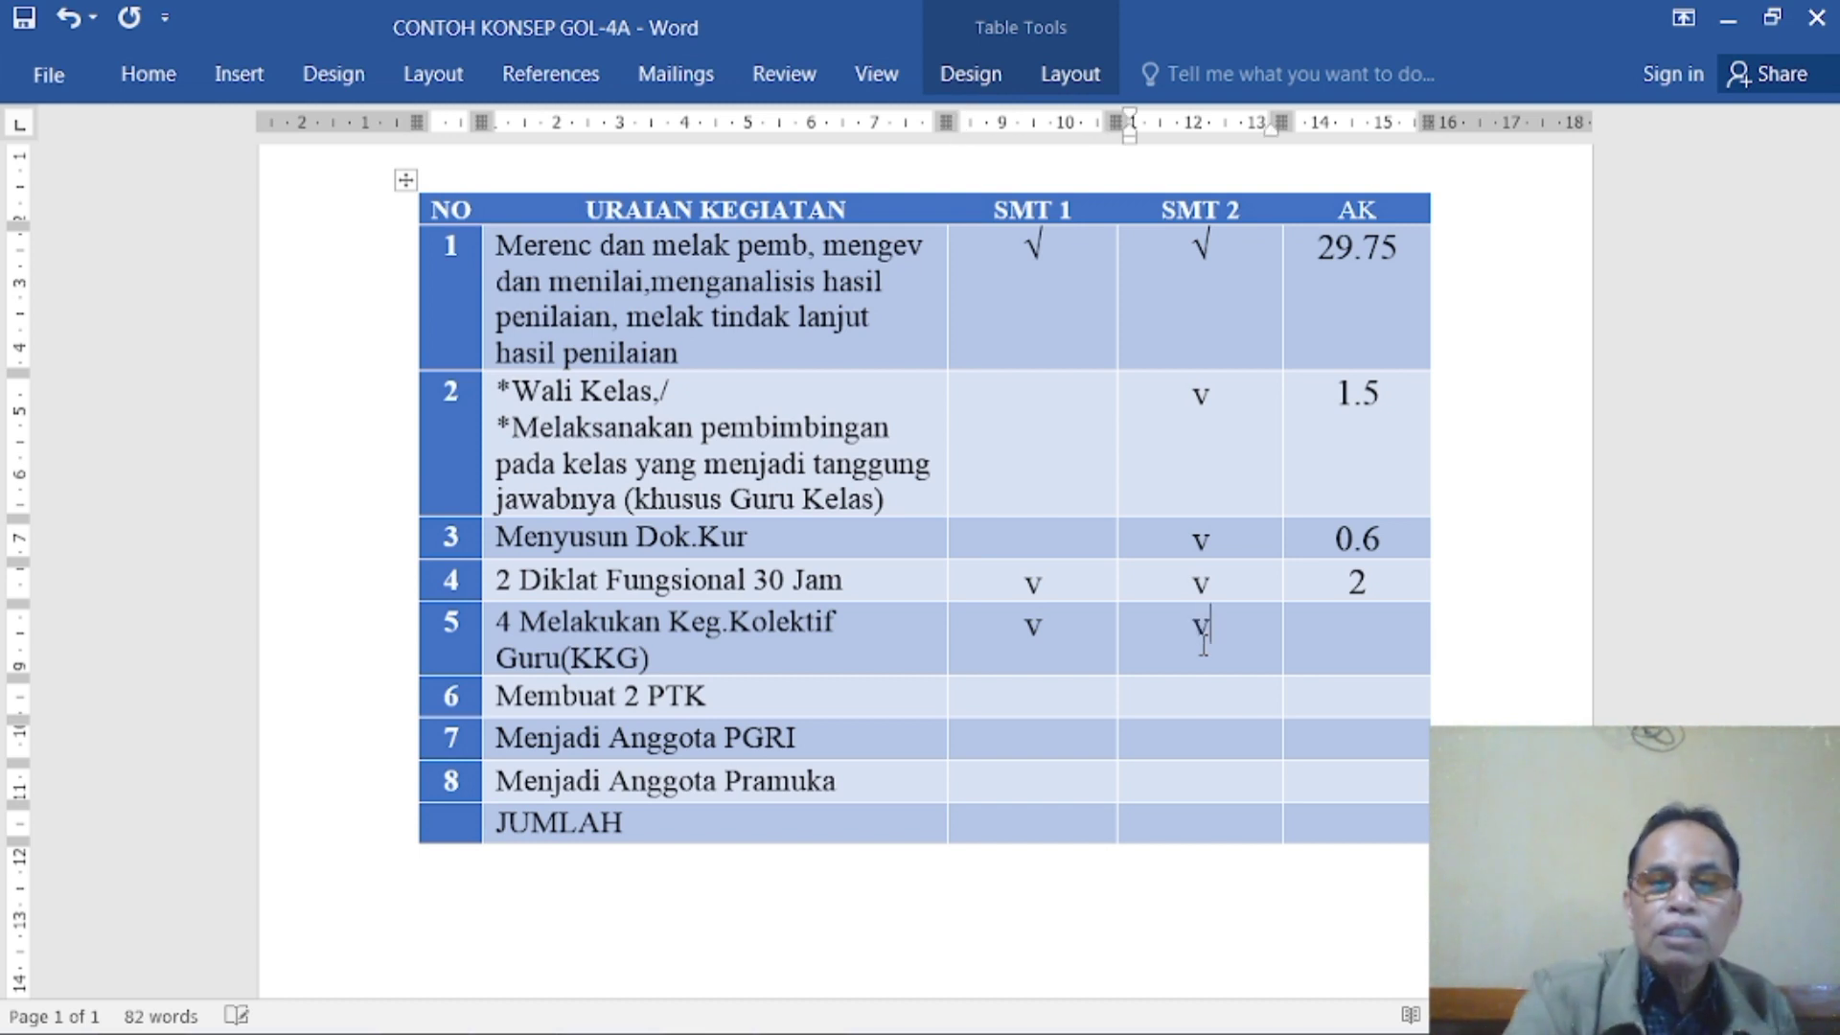
pyautogui.write('v')
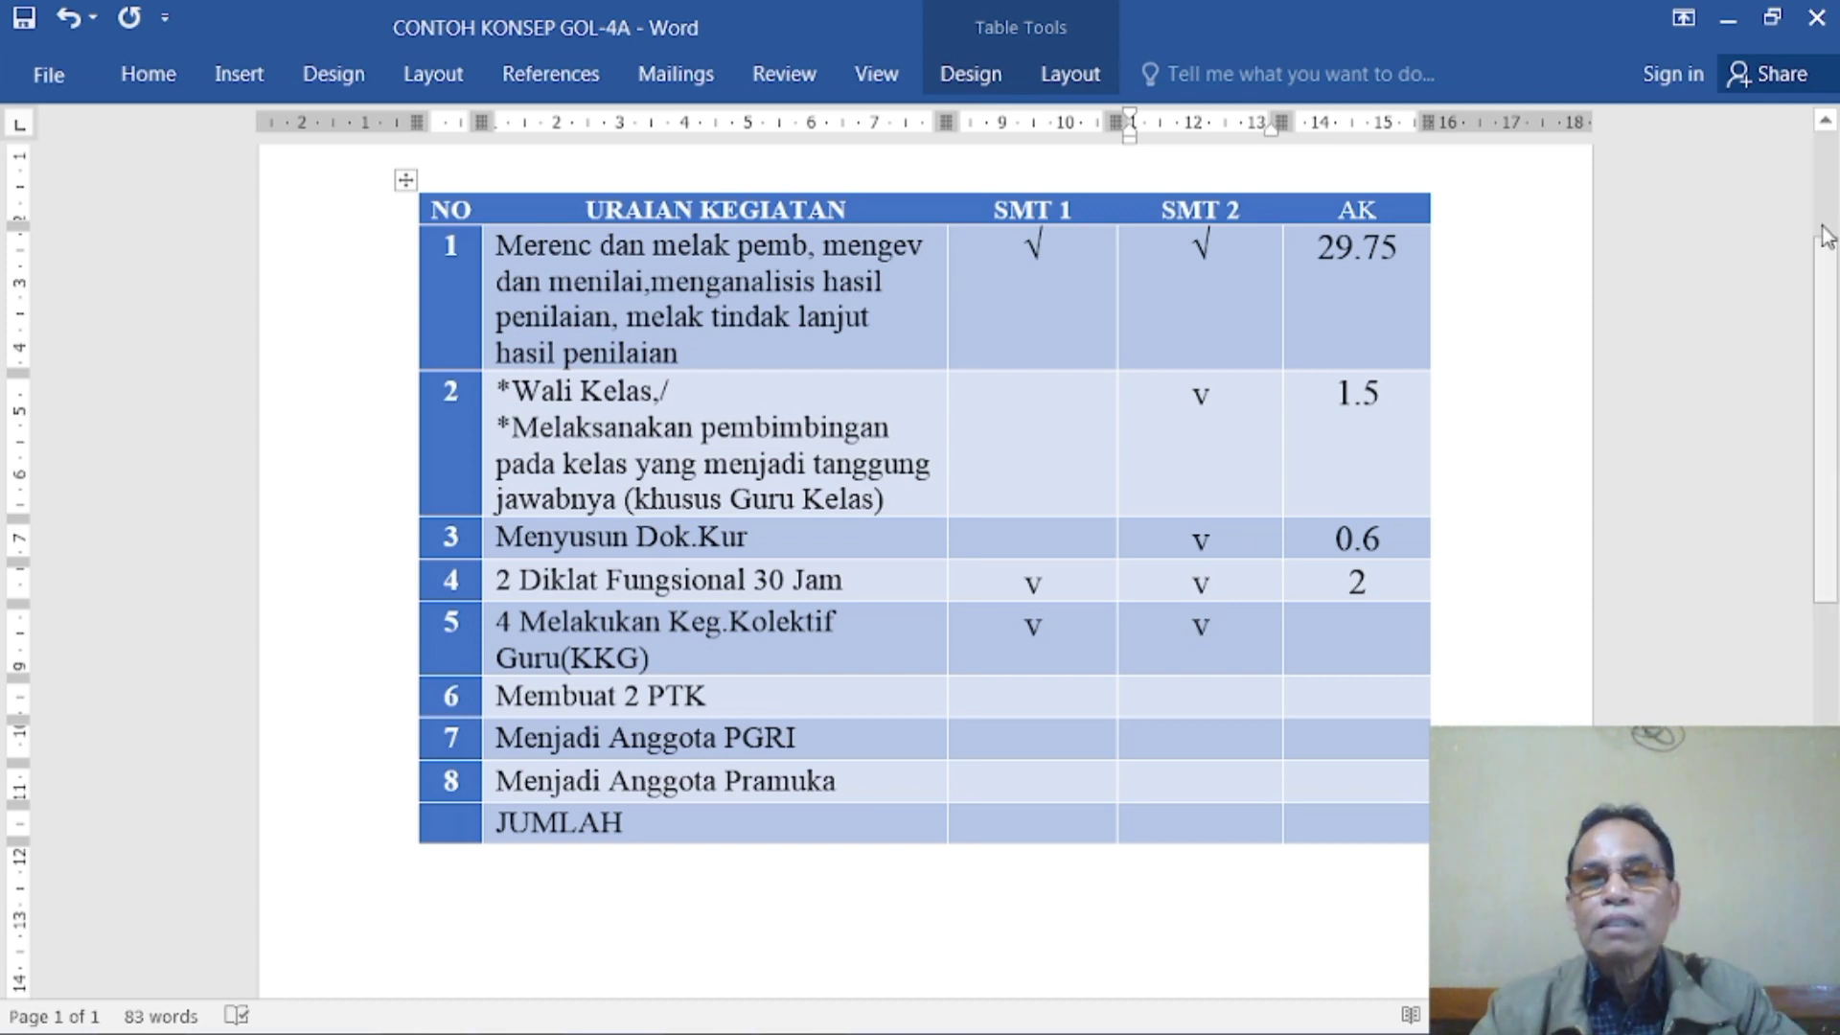
# - Switch to File Explorer and open the RINCIAN KEGIATAN DAN ANGKA KREDITNYA workbook from the 0000. DARING SKP IGI folder
pyautogui.moveTo(196, 1032)
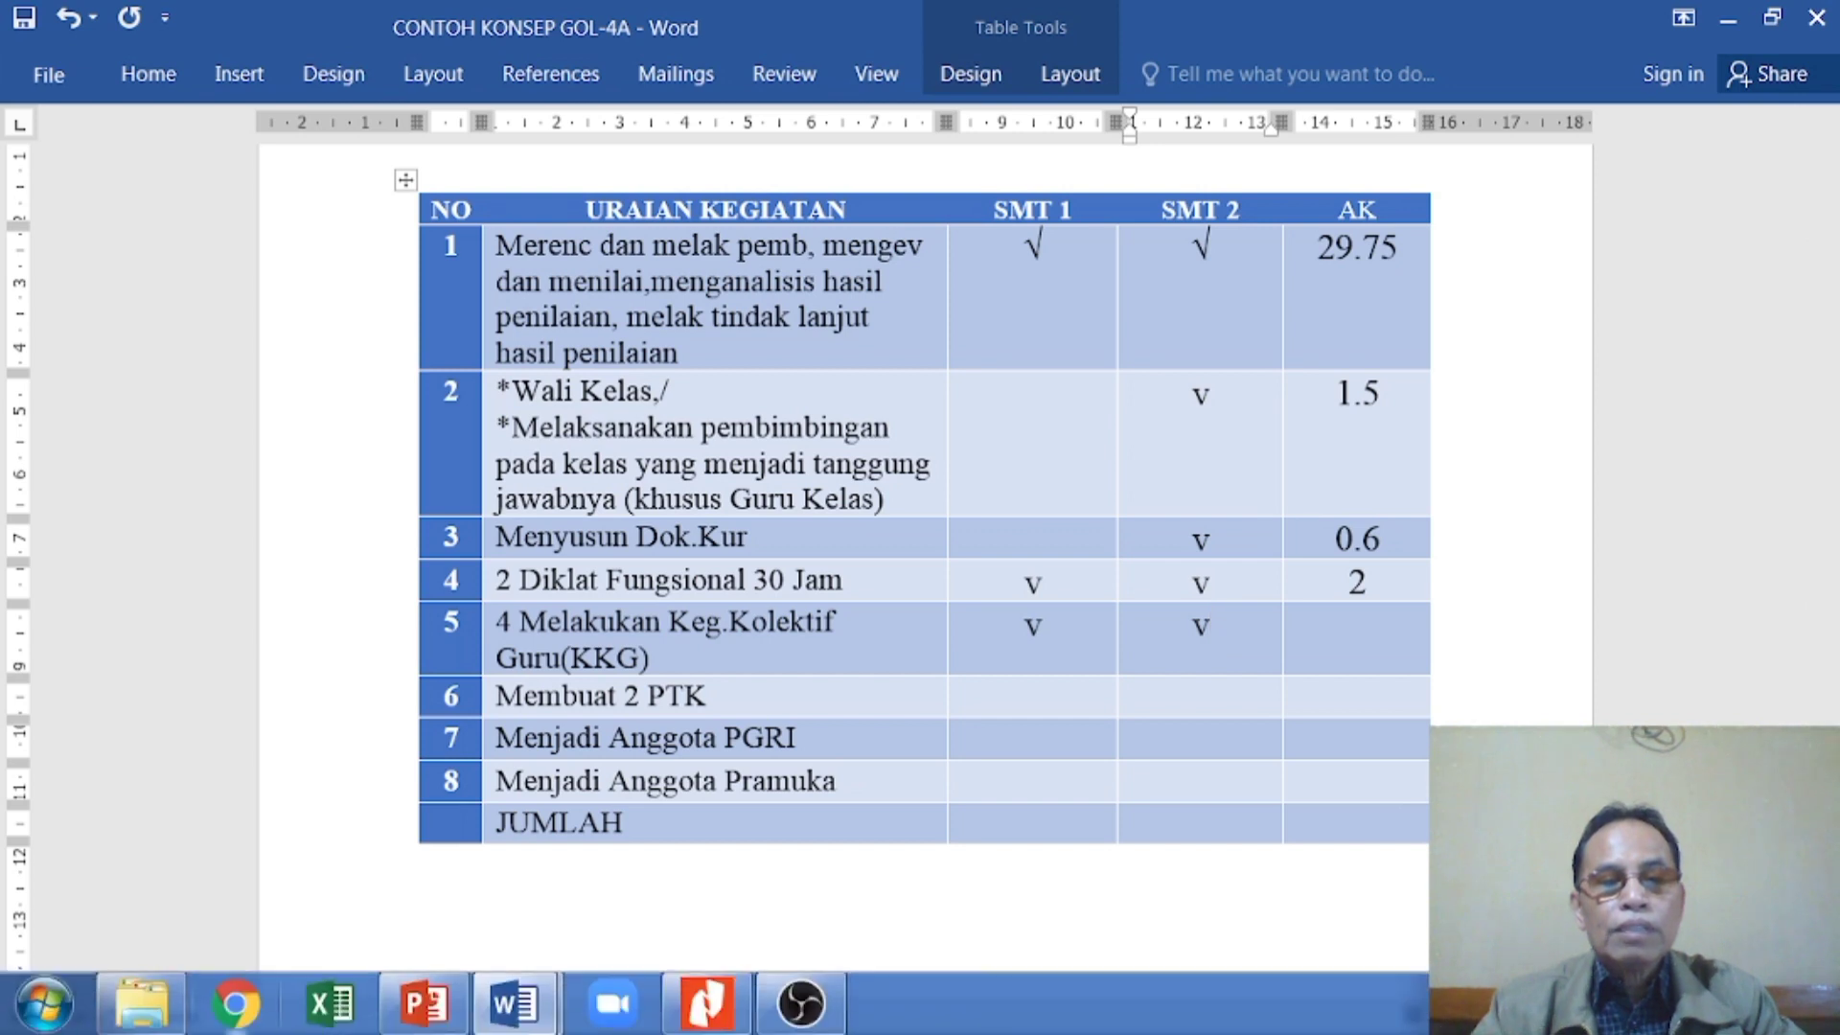
pyautogui.moveTo(442, 1028)
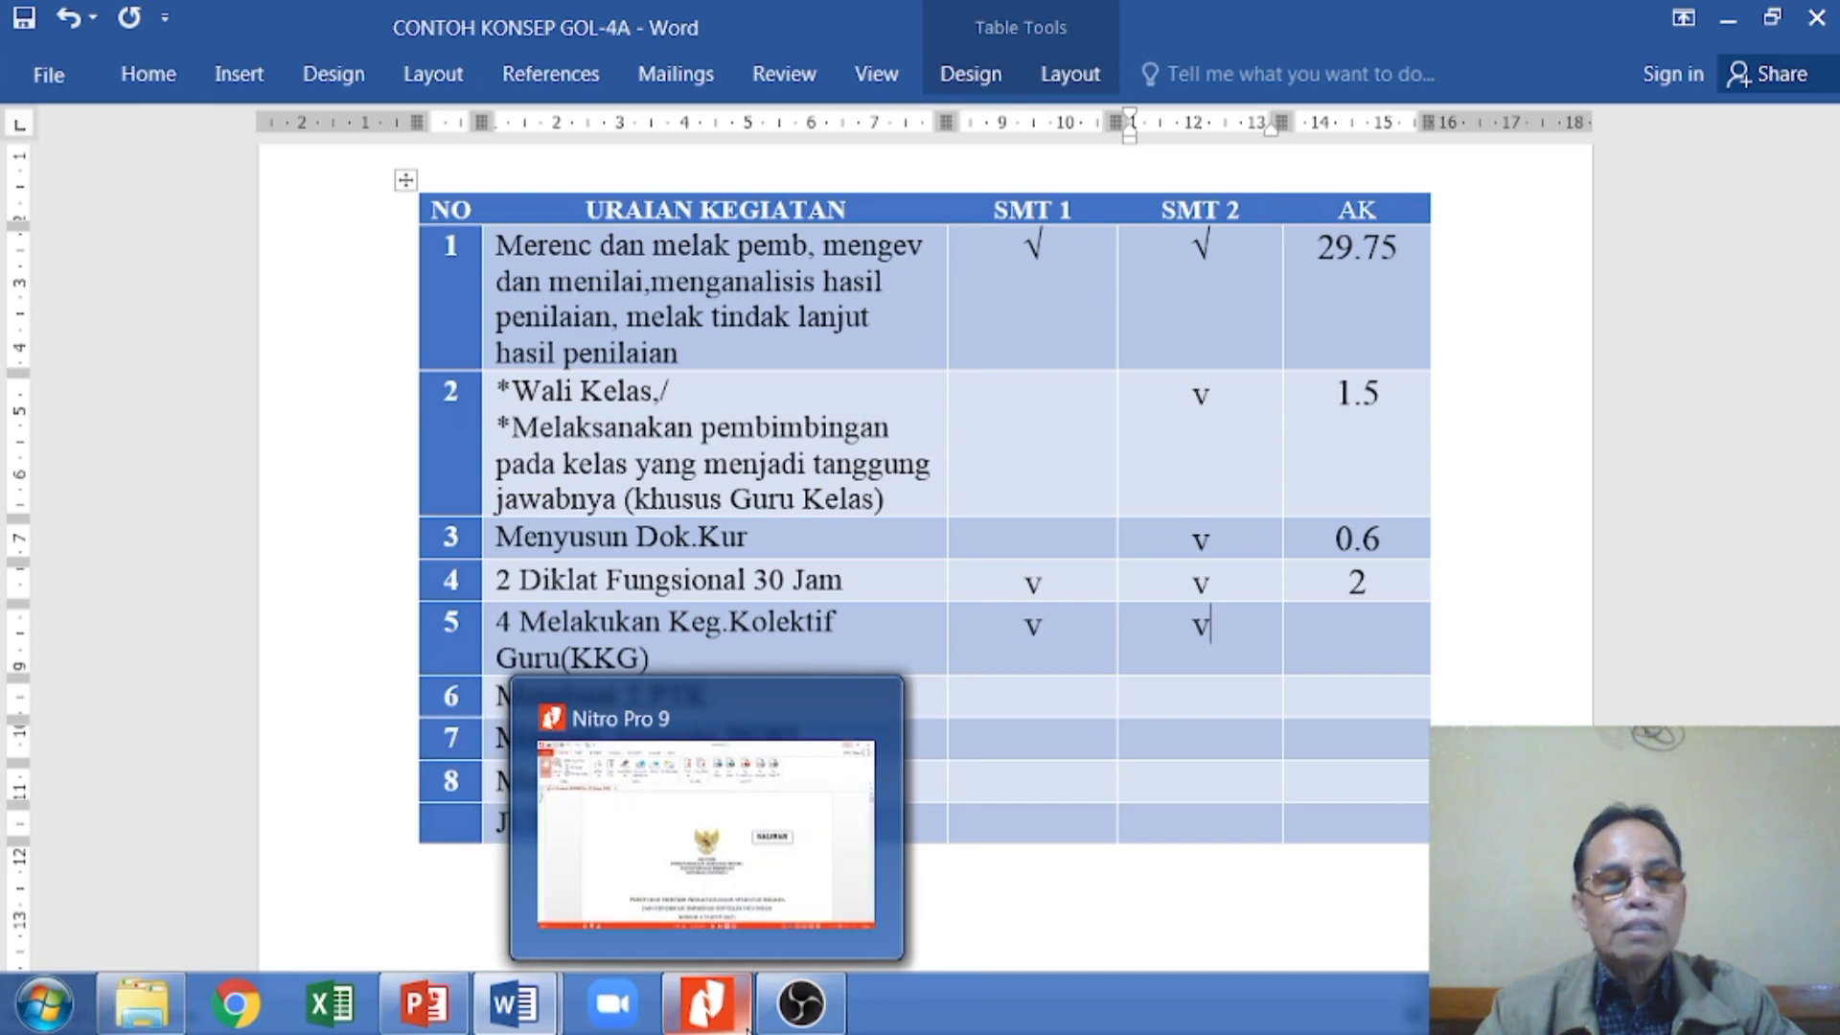
pyautogui.click(168, 920)
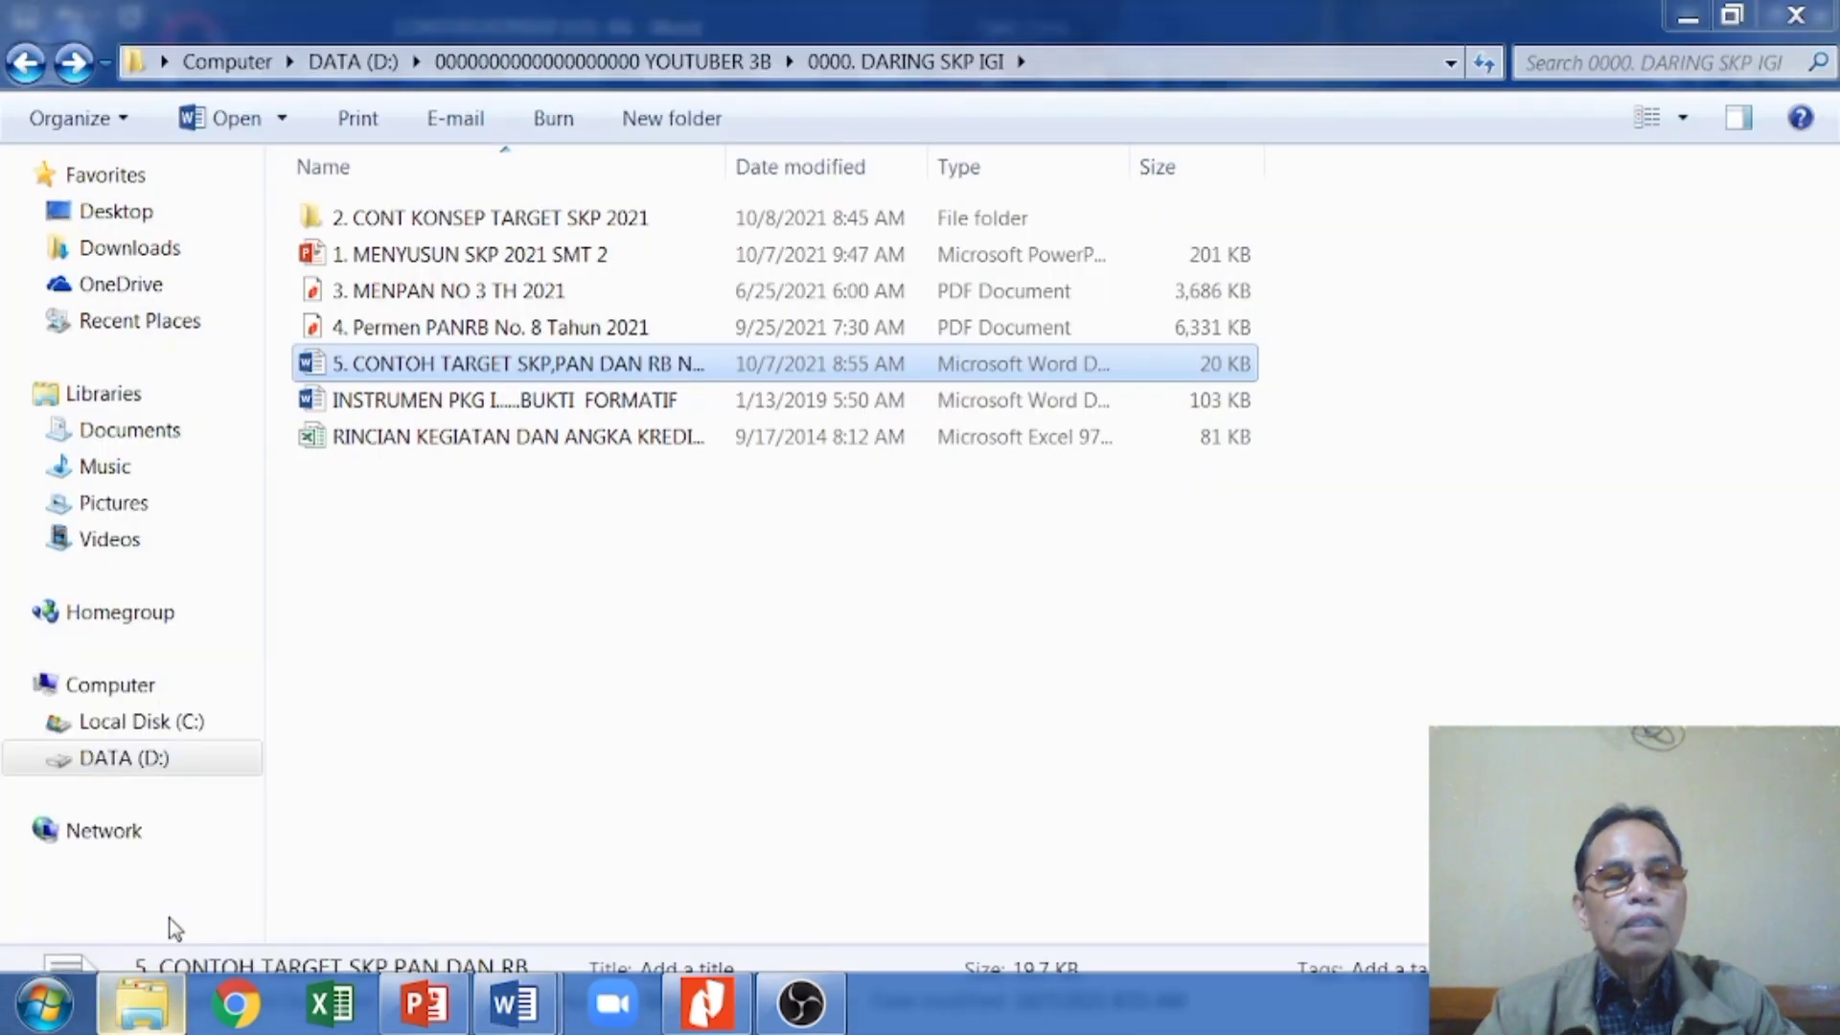
pyautogui.click(414, 439)
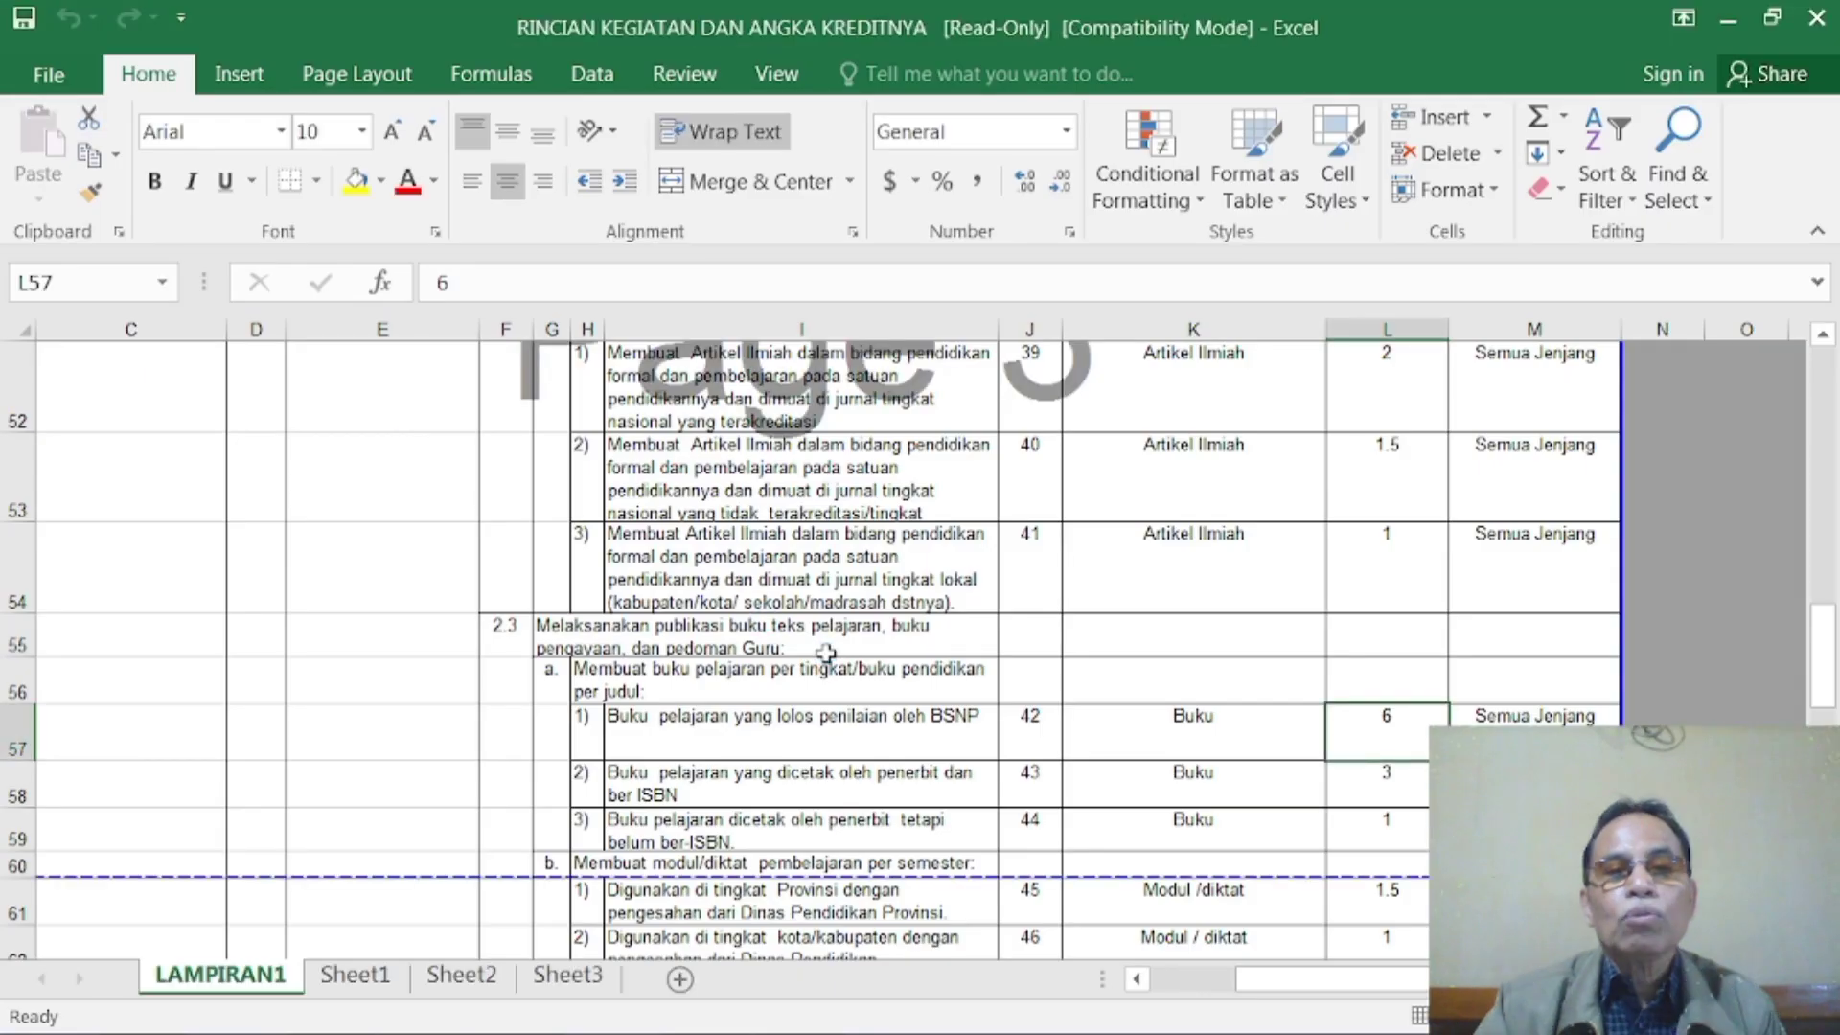
# - Examine the LAMPIRAN1 sheet for the credit points of functional training and teachers' collective activities (Kegiatan kolektif guru)
pyautogui.scroll(3, 826, 652)
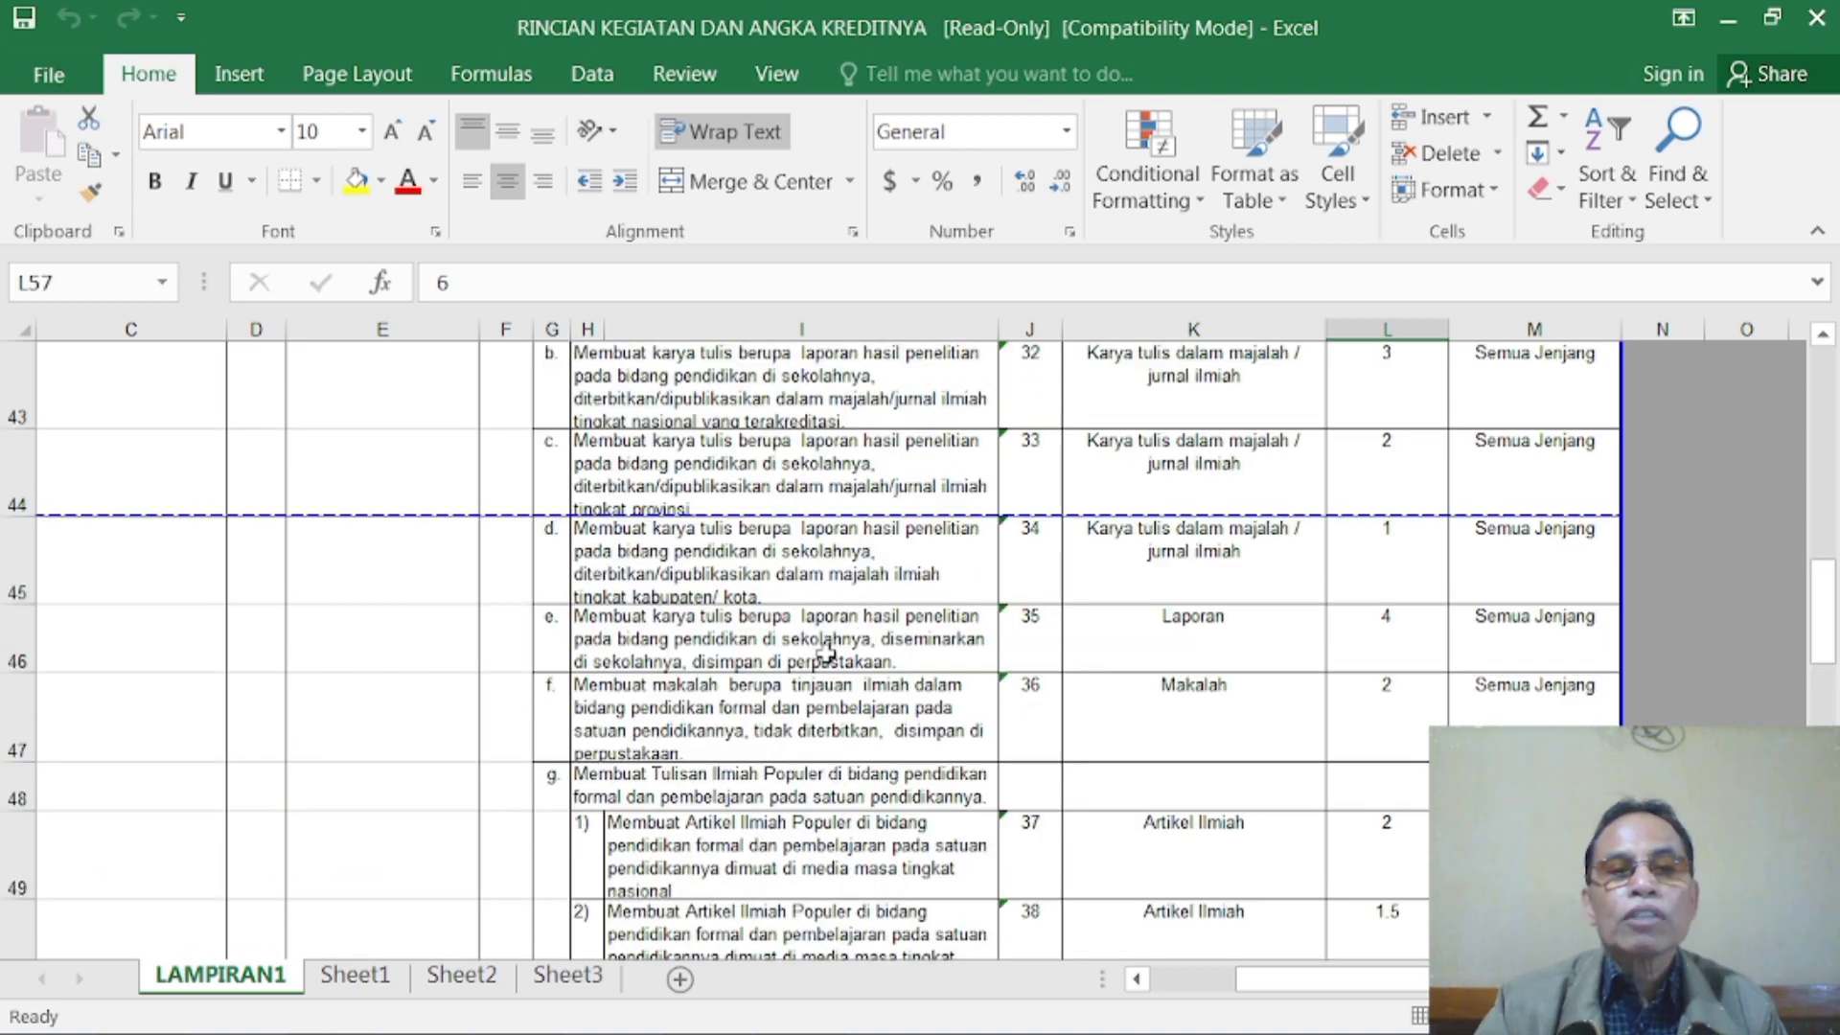
pyautogui.scroll(4, 826, 653)
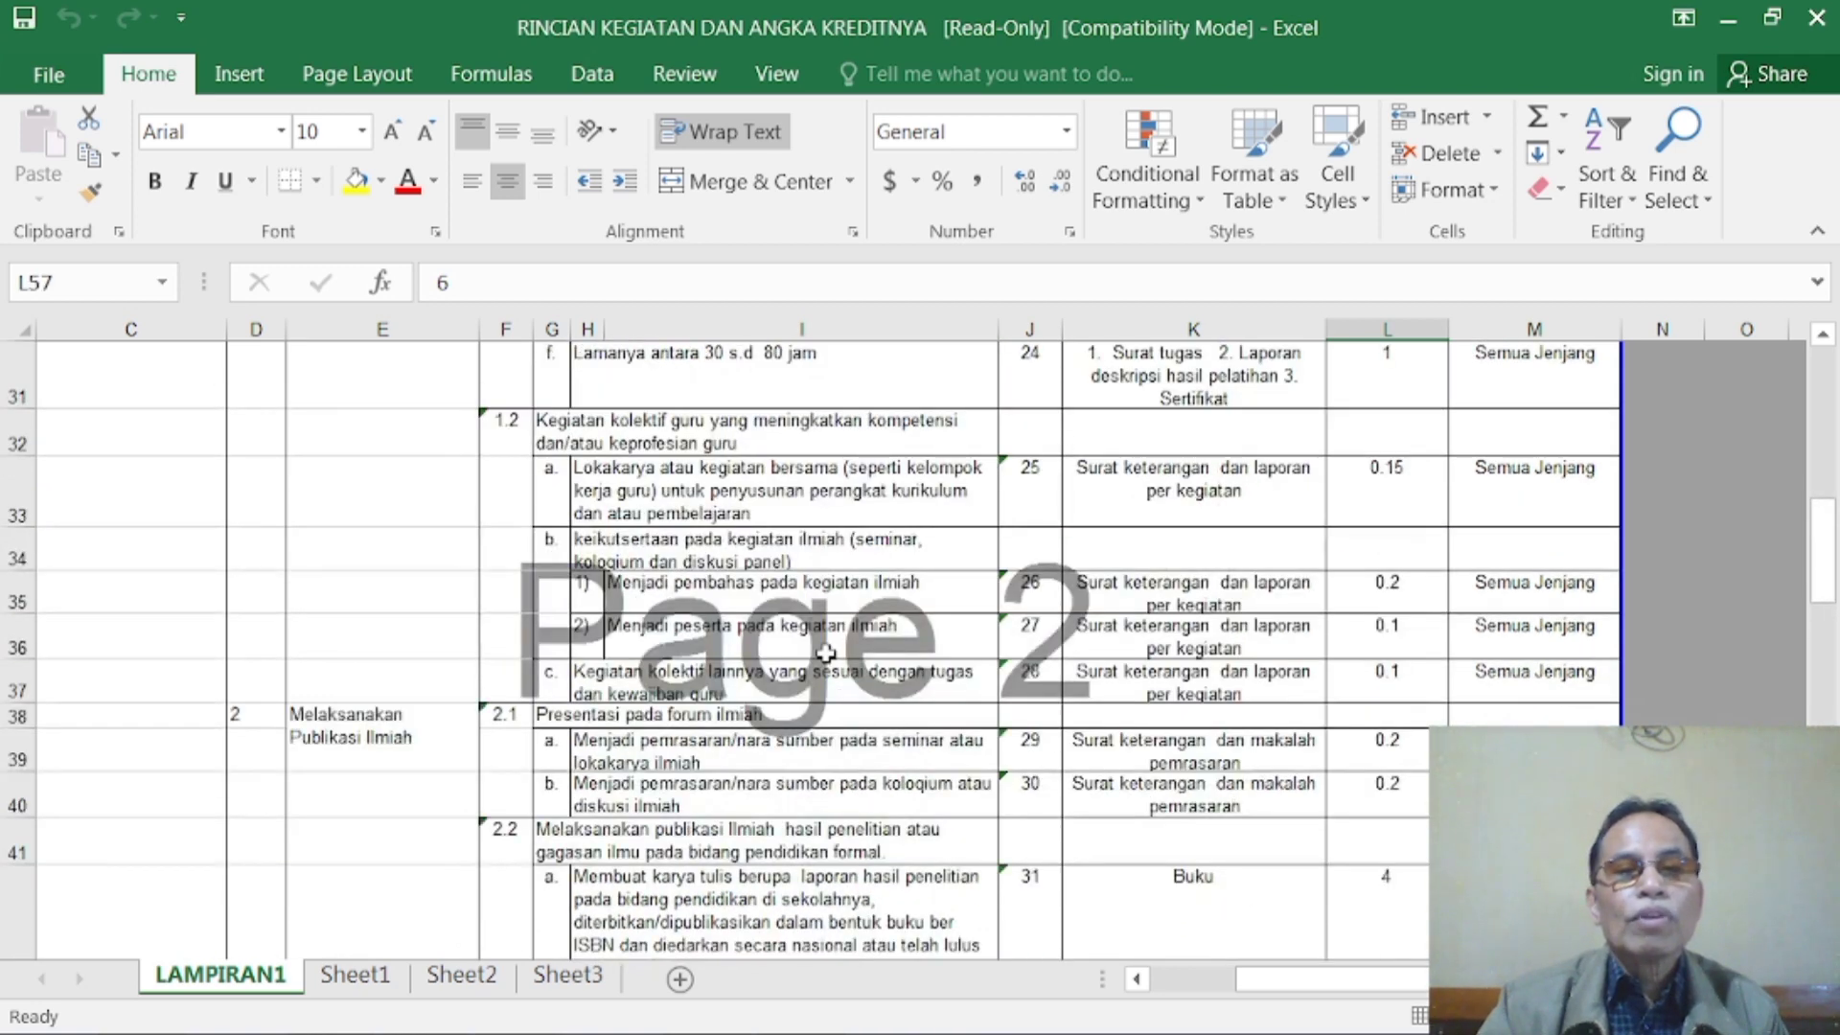
pyautogui.scroll(3, 826, 652)
pyautogui.scroll(1, 804, 642)
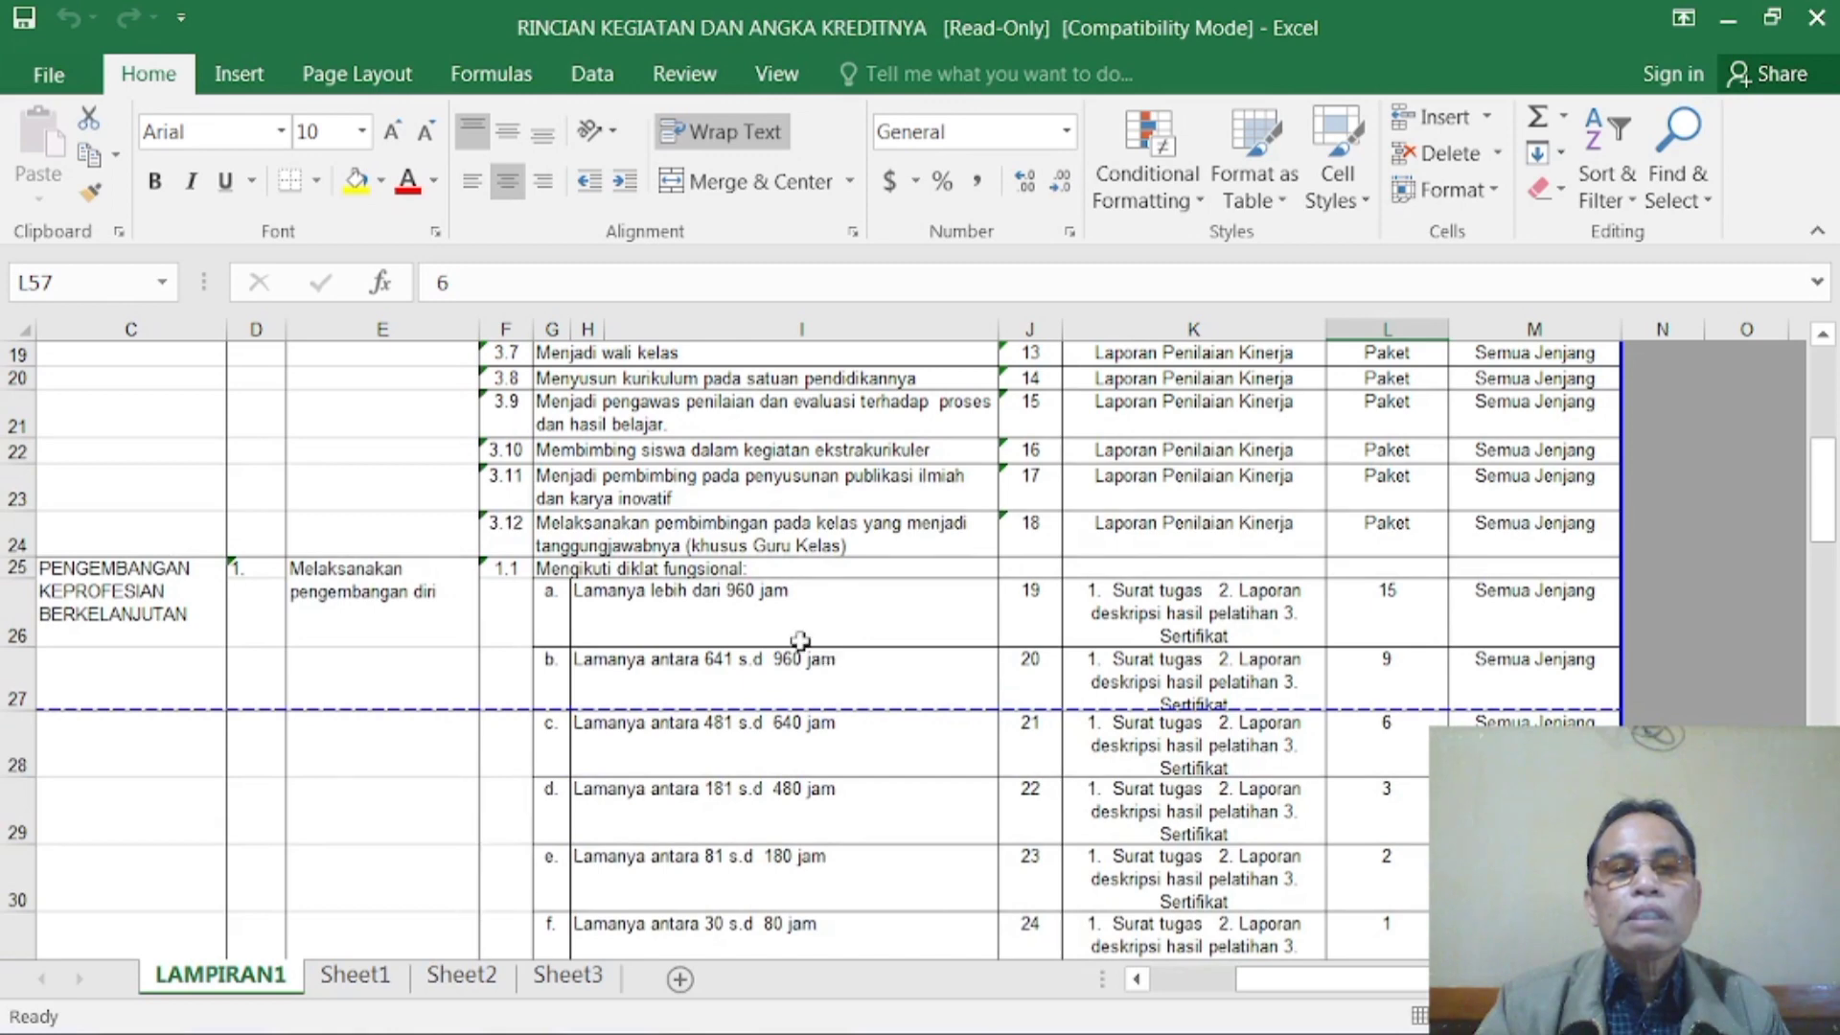
pyautogui.scroll(2, 684, 515)
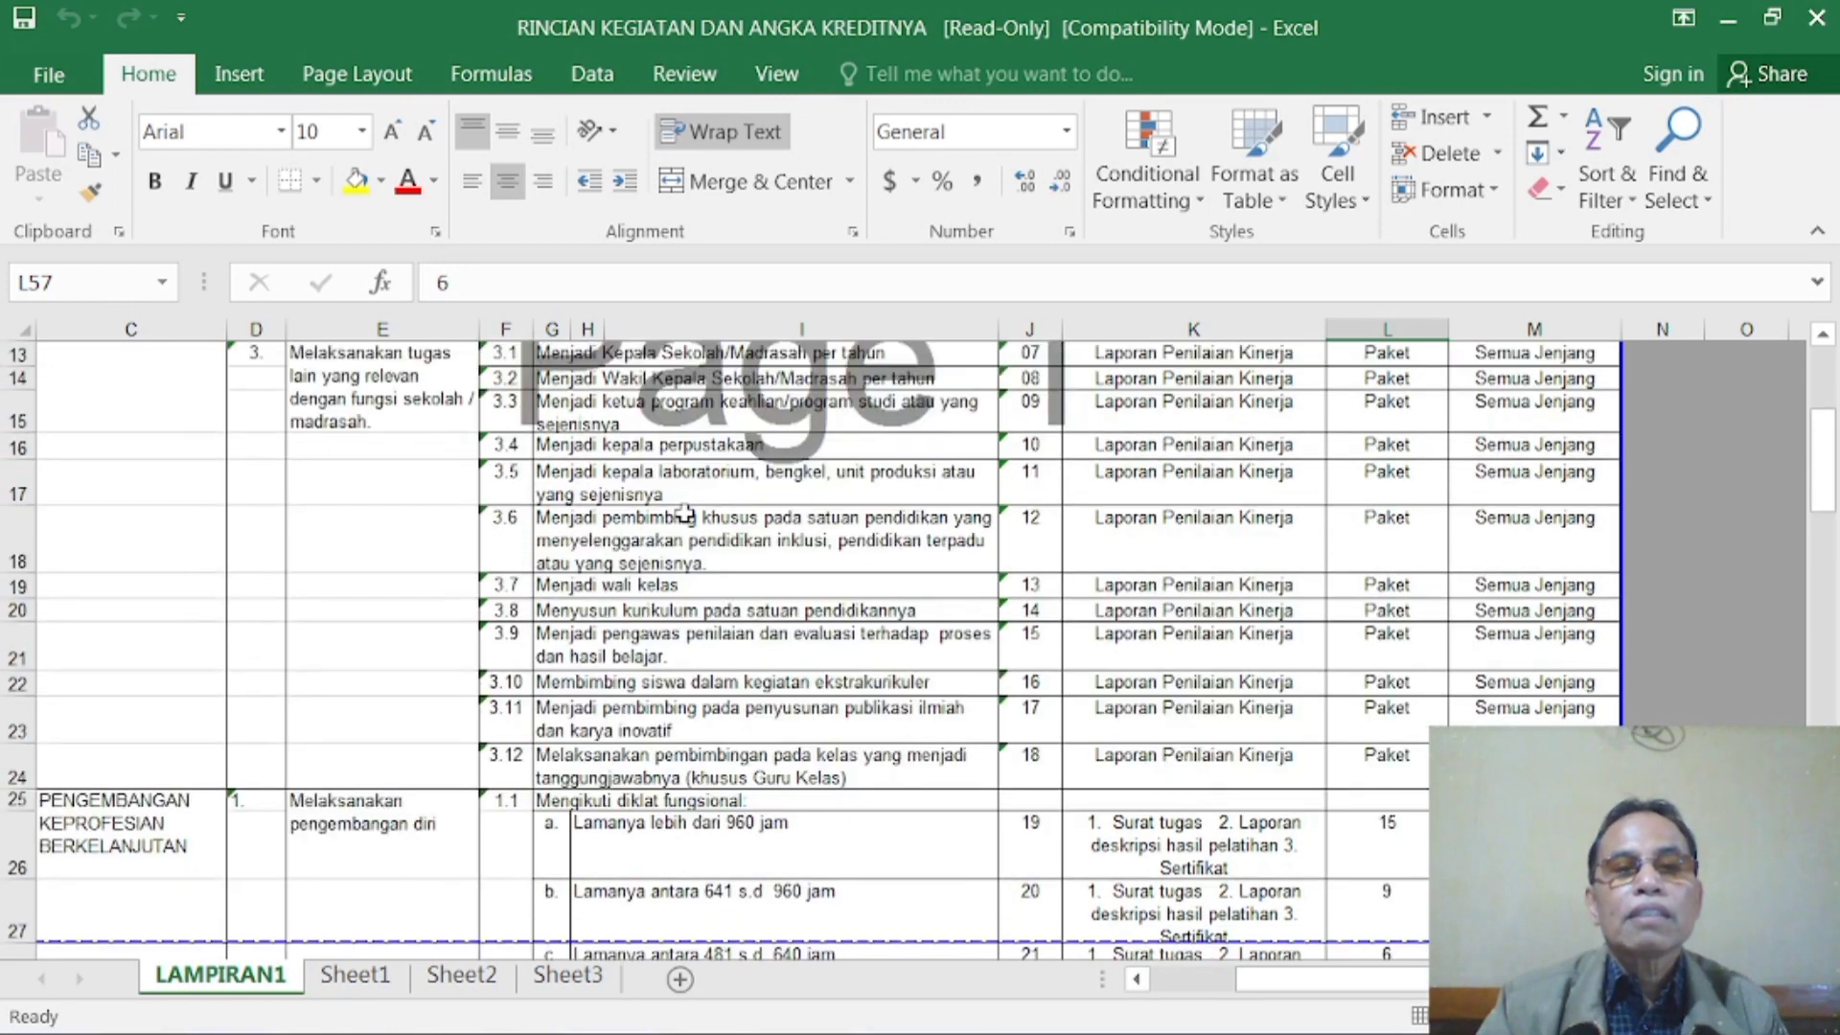
pyautogui.scroll(-2, 684, 515)
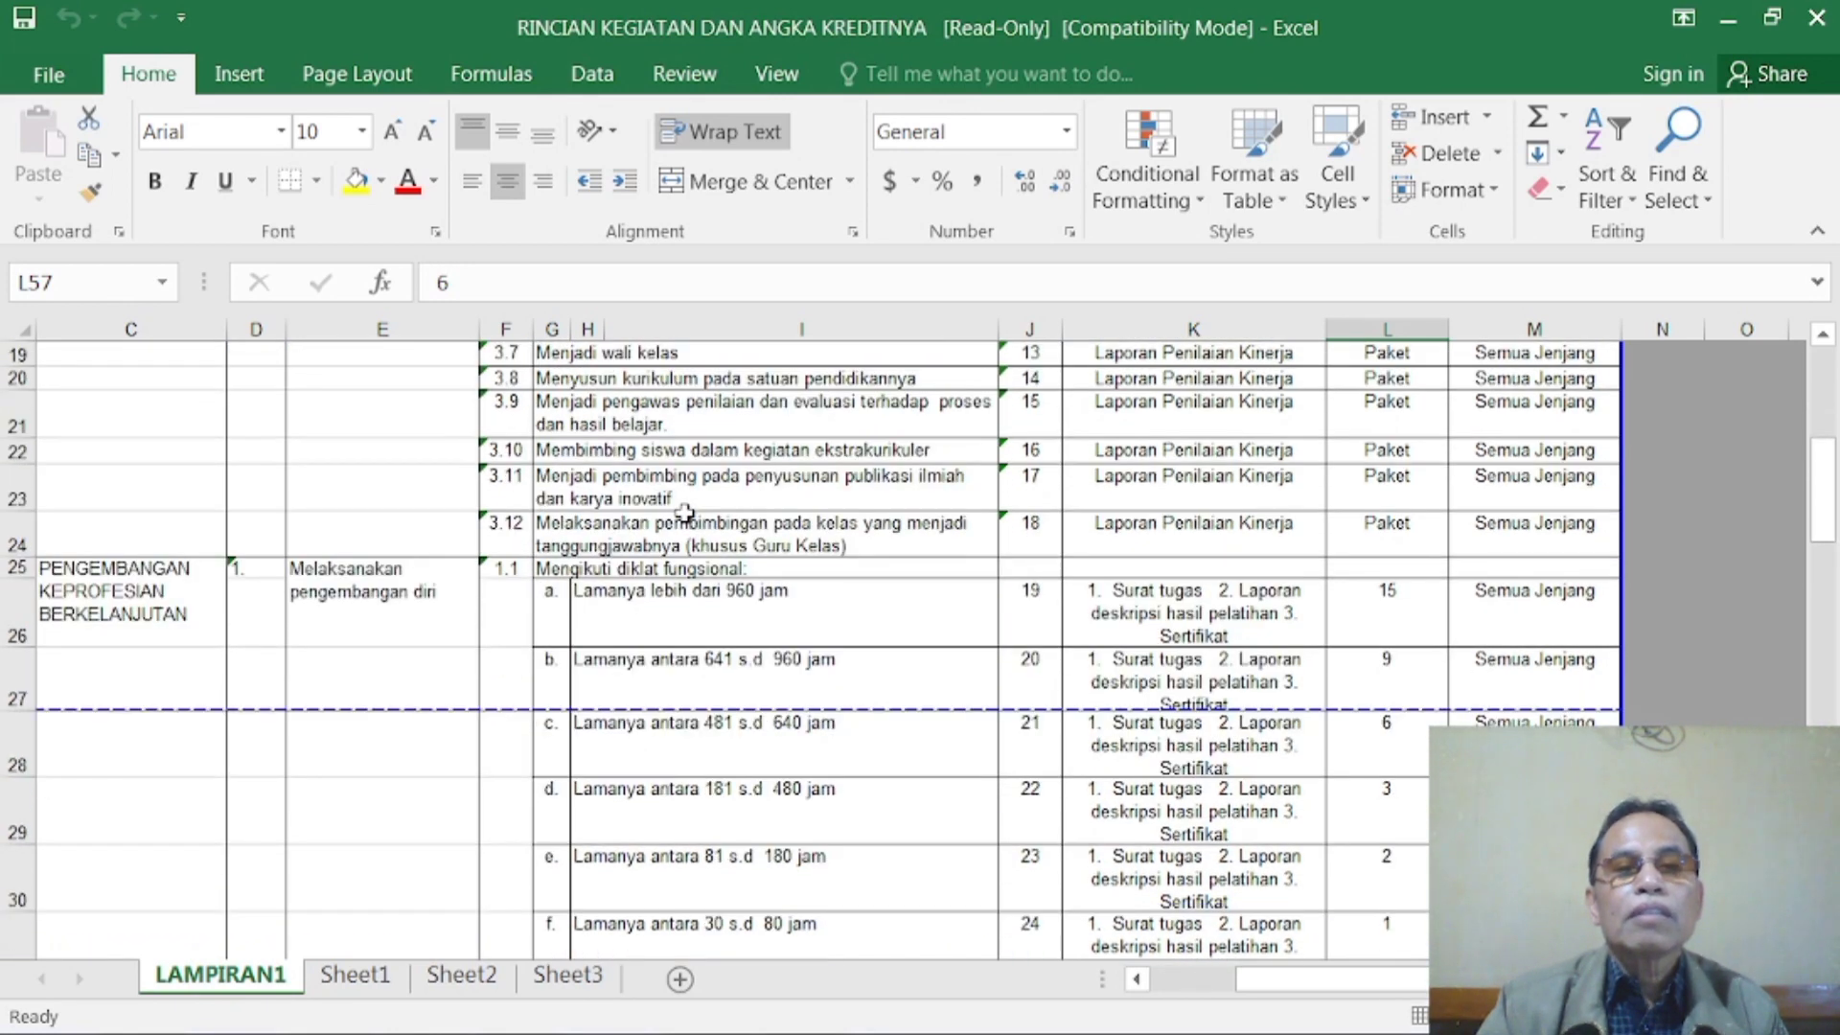
pyautogui.scroll(3, 685, 514)
pyautogui.scroll(3, 684, 515)
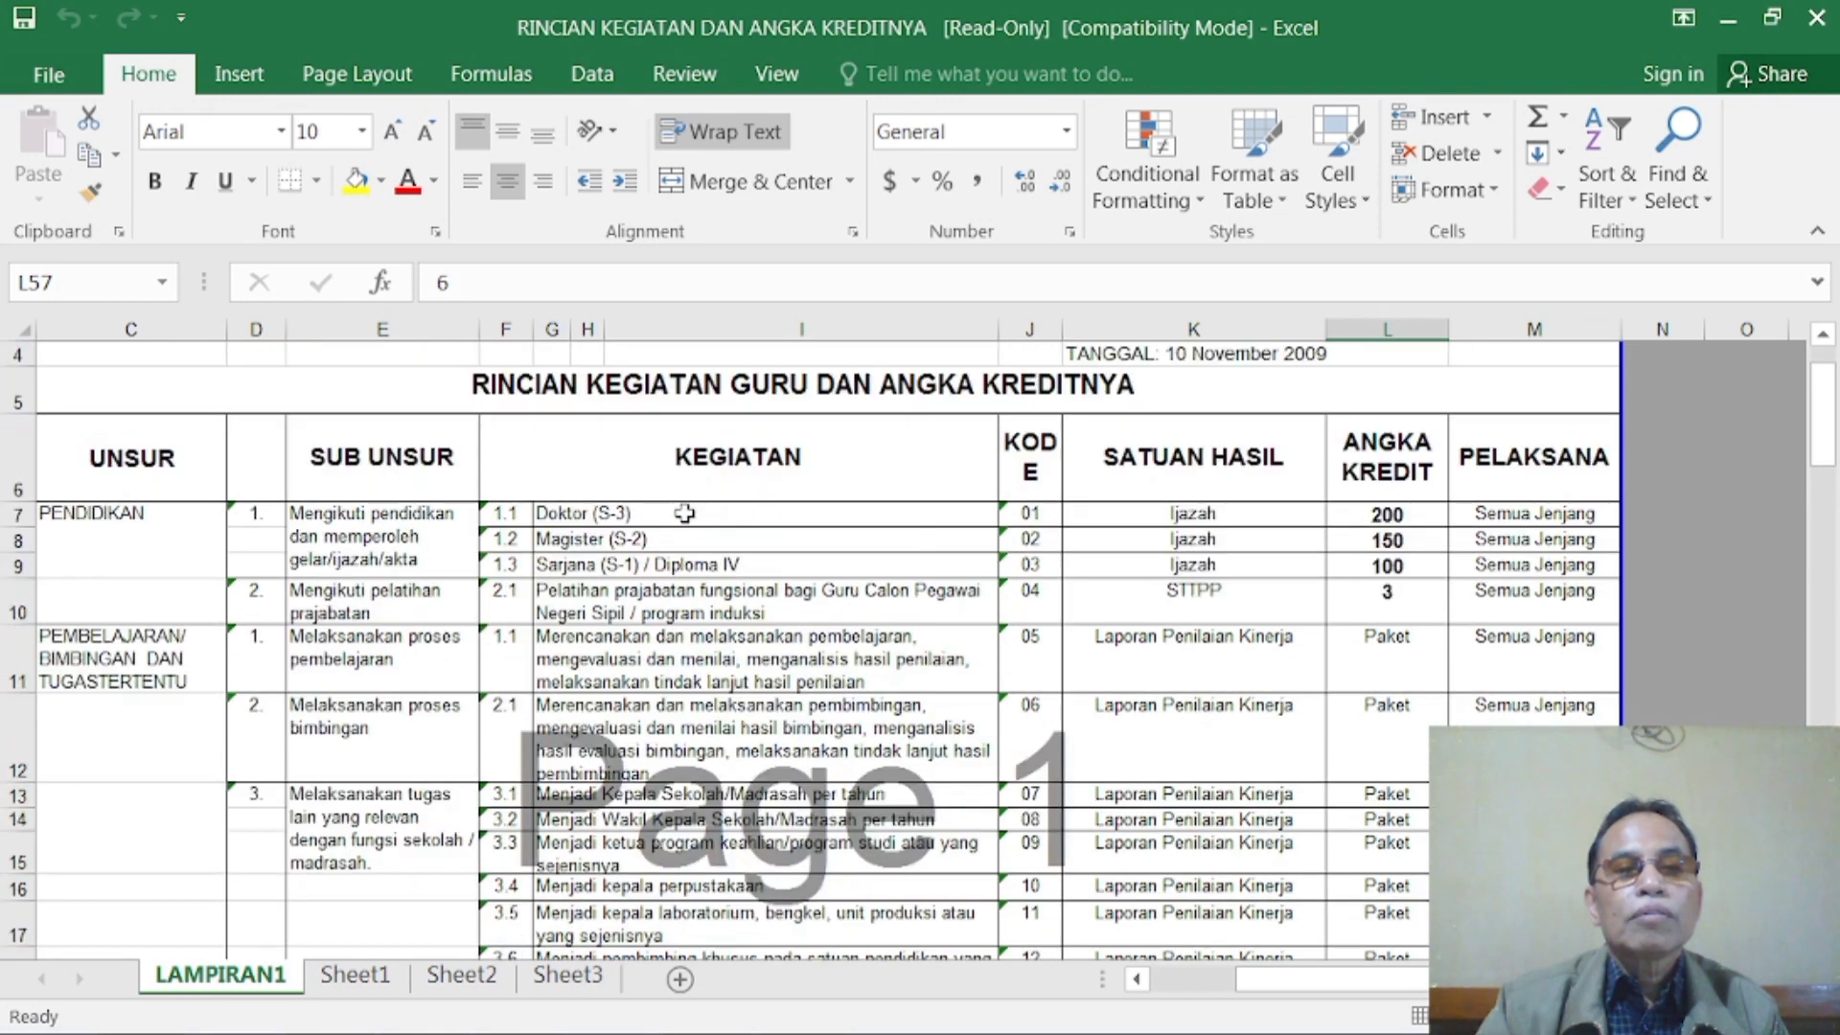
pyautogui.scroll(-6, 684, 515)
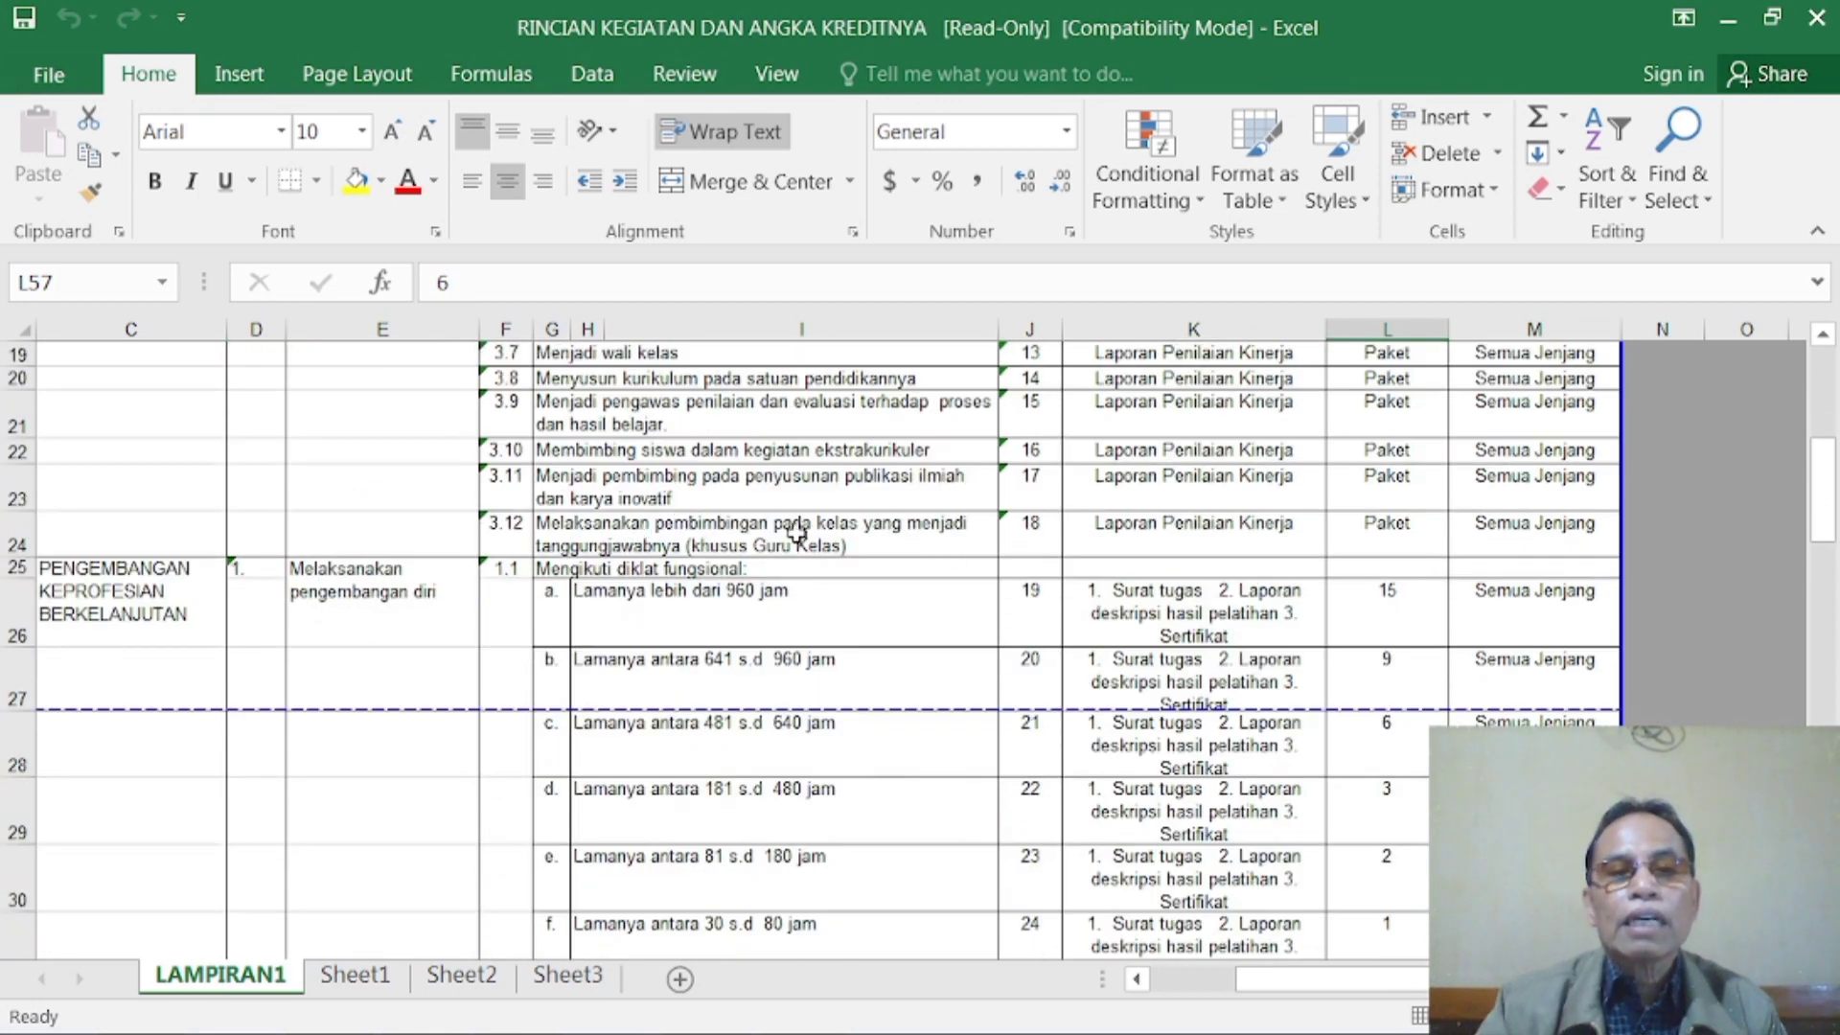
pyautogui.scroll(-2, 784, 545)
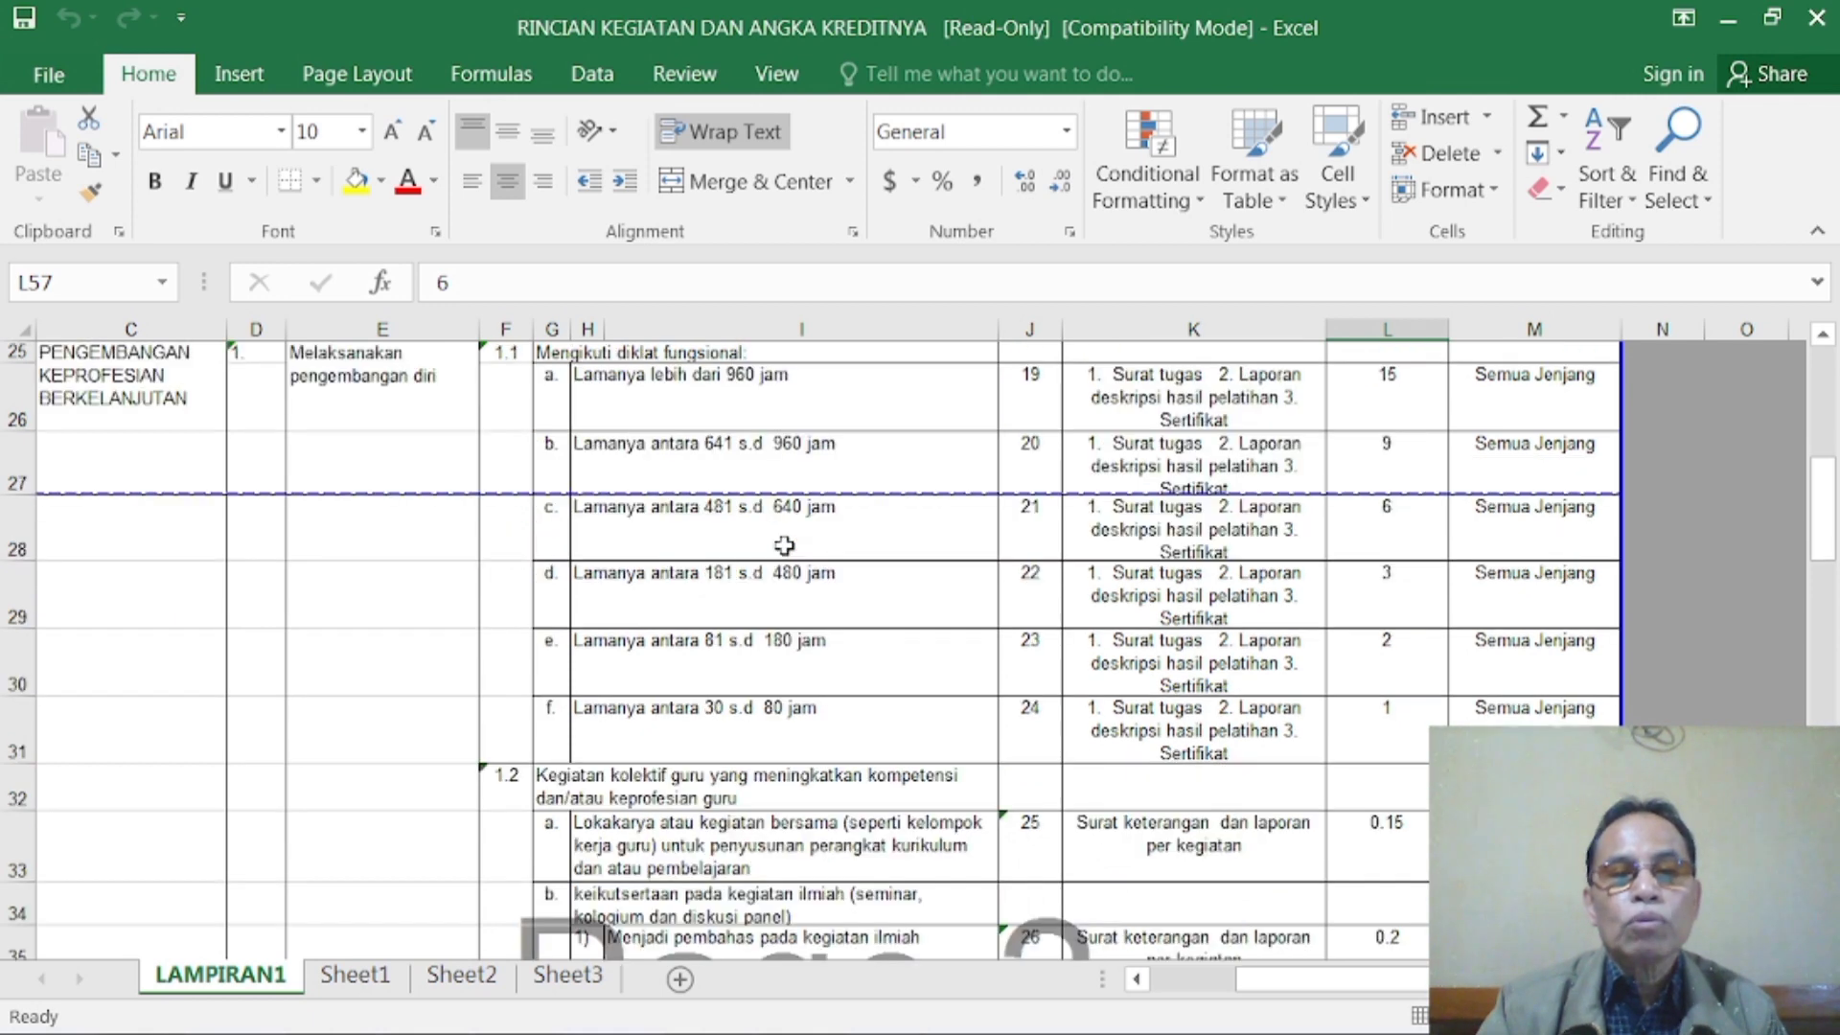
pyautogui.scroll(-2, 784, 545)
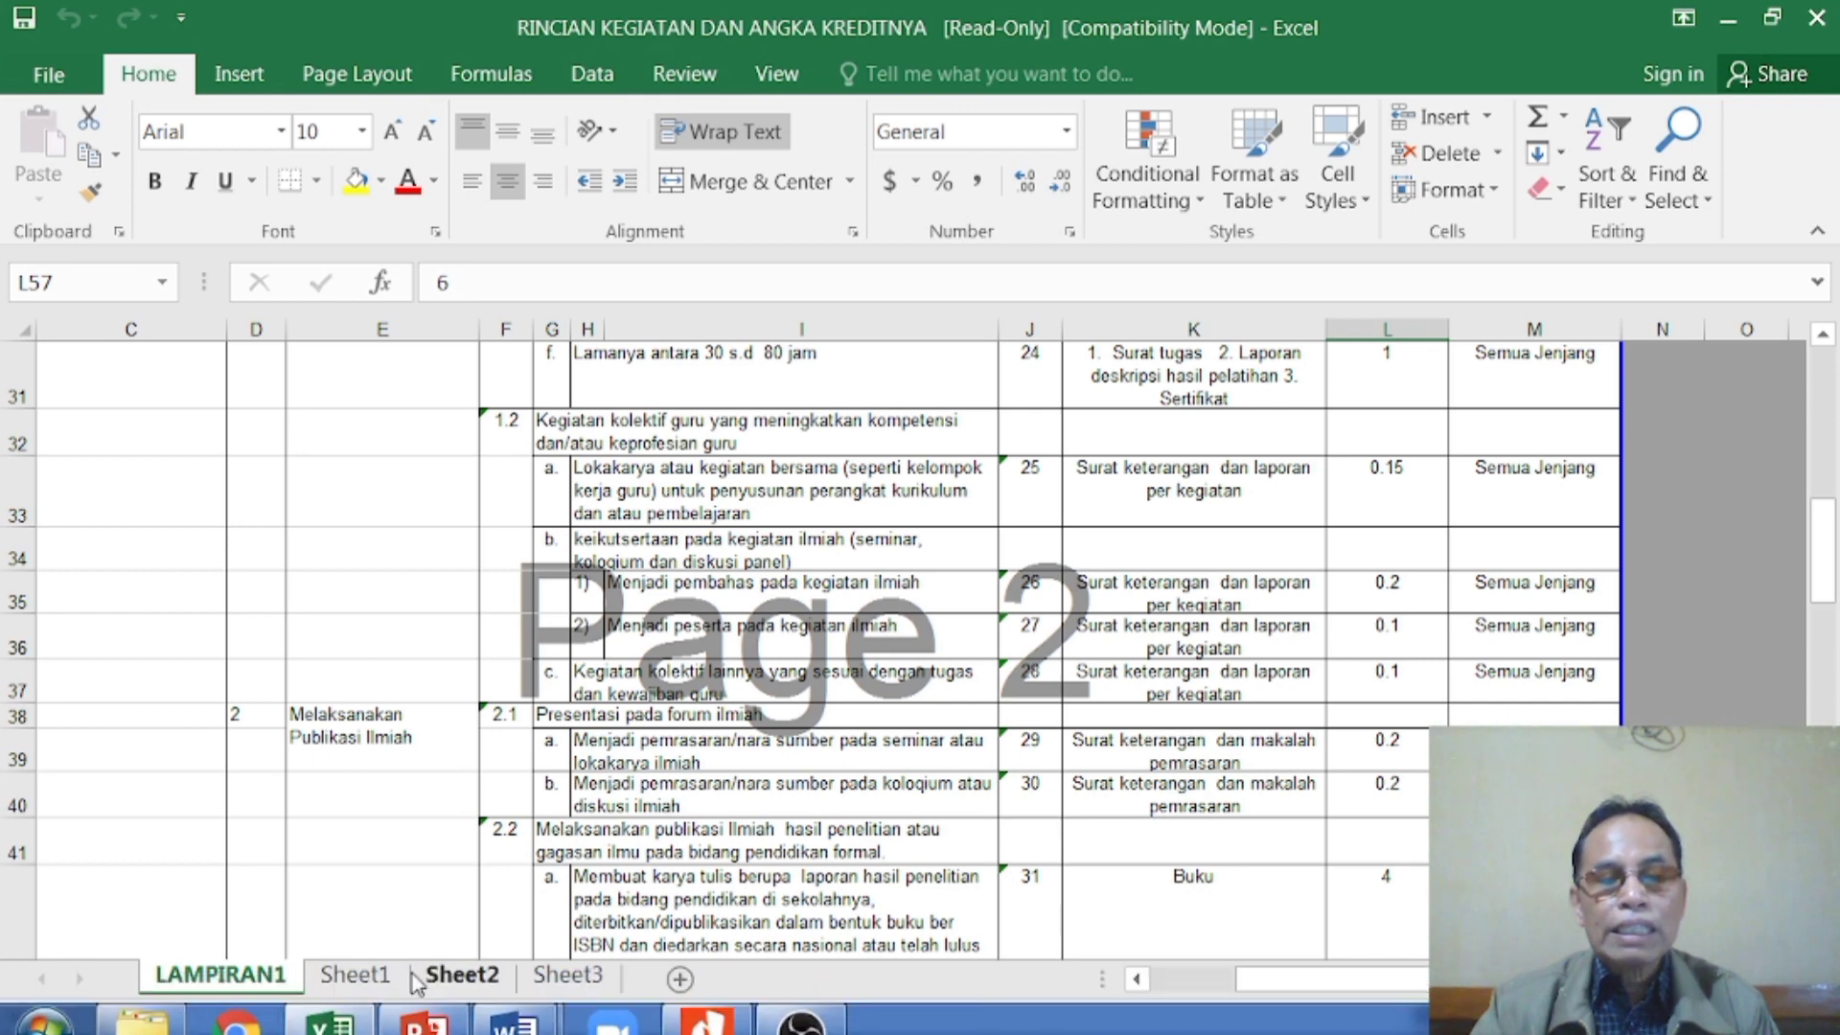
# - Return to the CONTOH KONSEP GOL-4A document in Word and enter 0.6 under AK for activity 5, Melakukan Keg.Kolektif Guru (KKG)
pyautogui.moveTo(437, 1012)
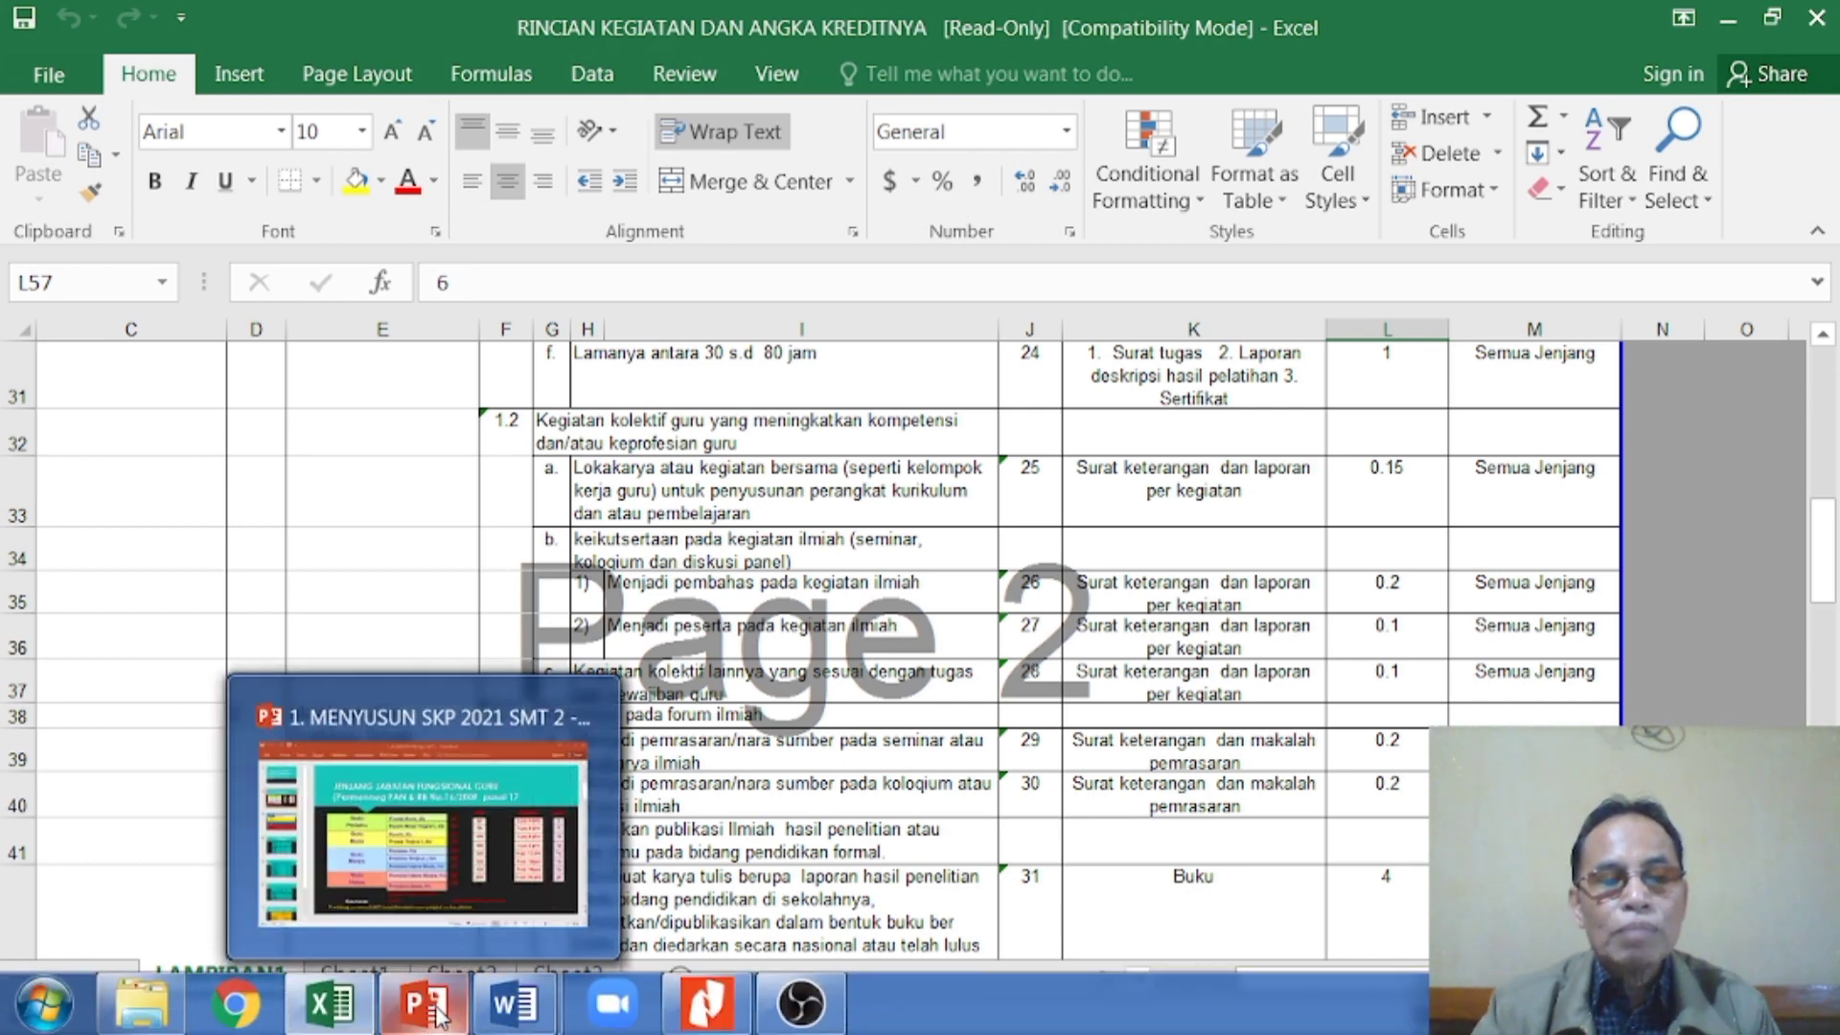
pyautogui.moveTo(513, 1006)
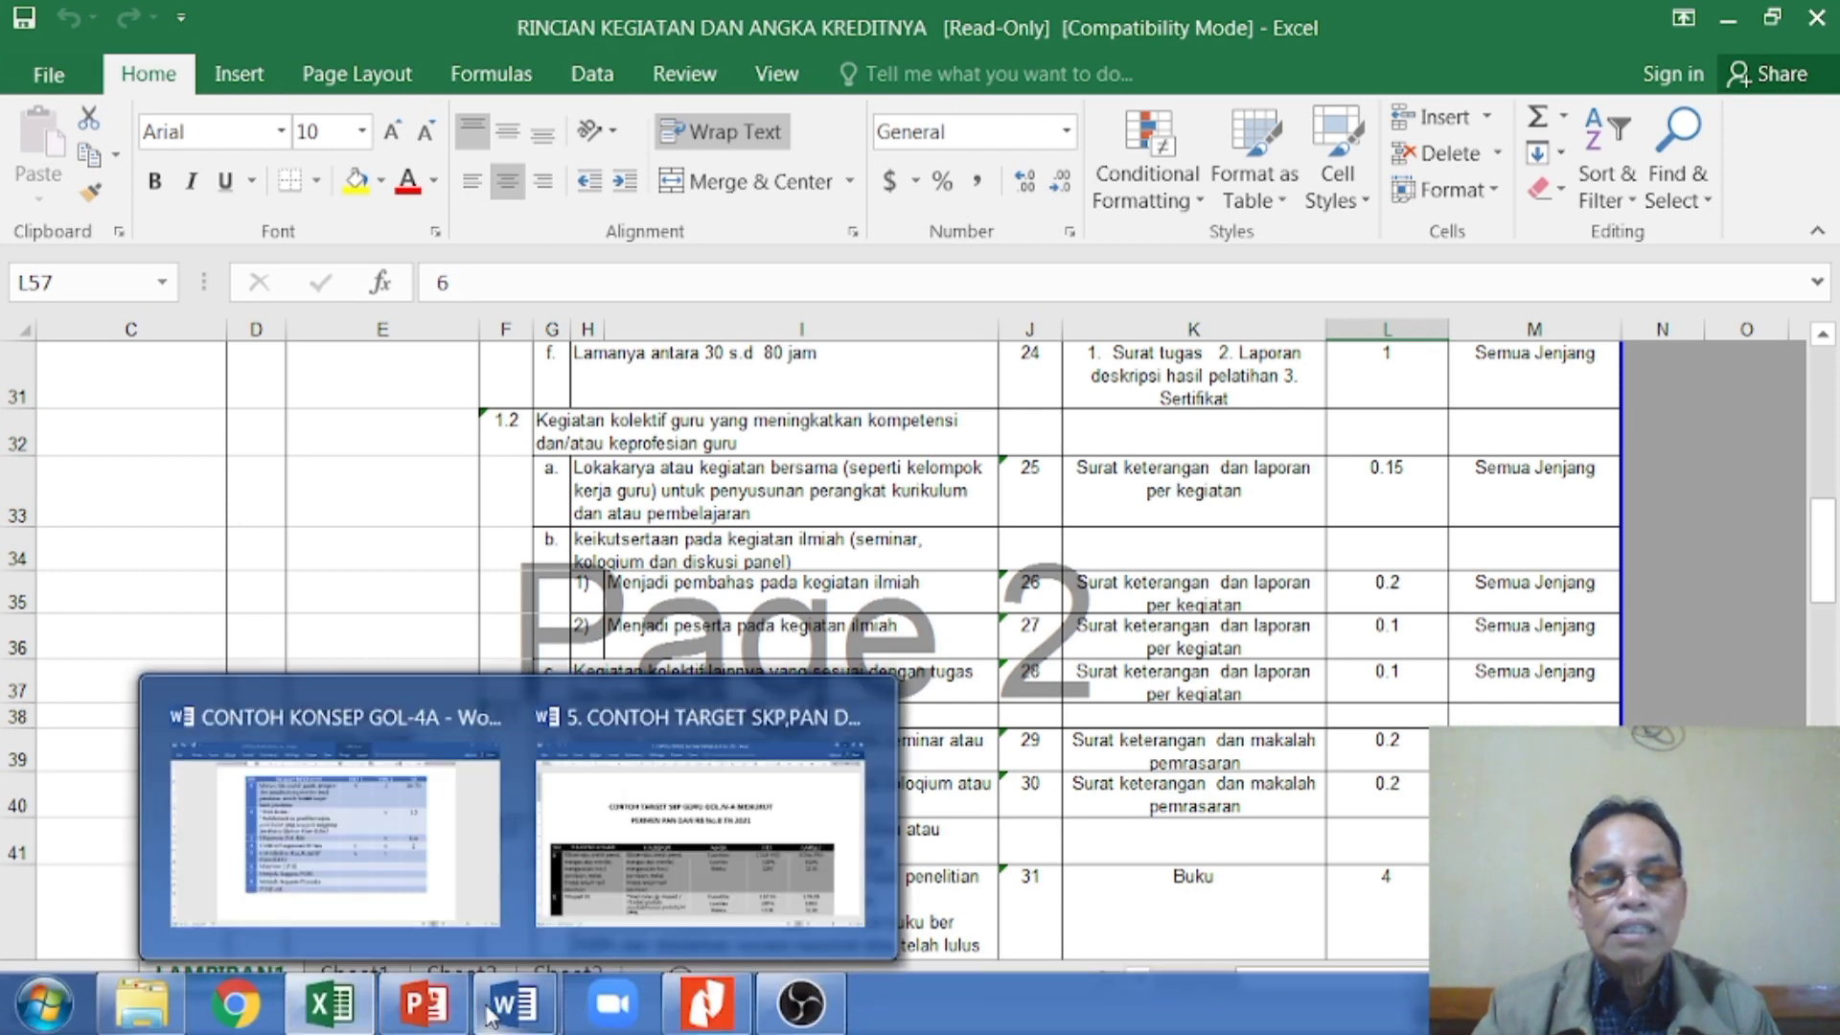
pyautogui.click(464, 916)
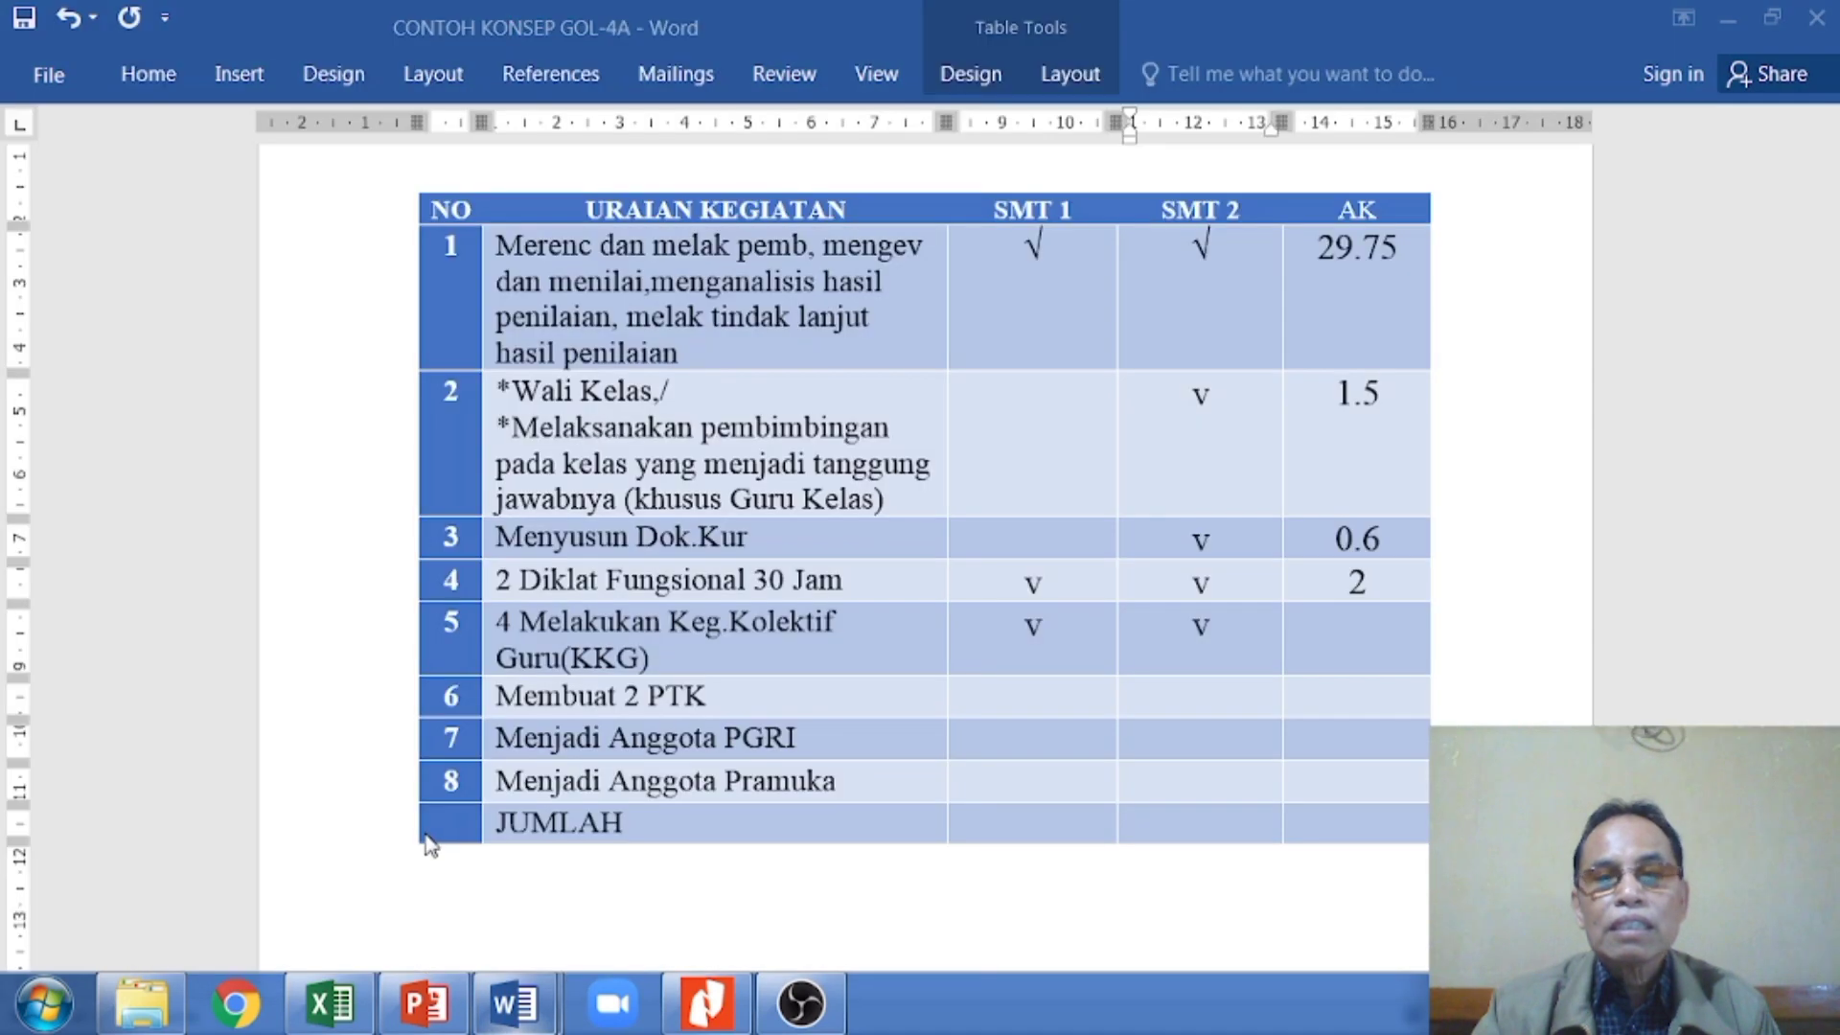
pyautogui.click(1372, 628)
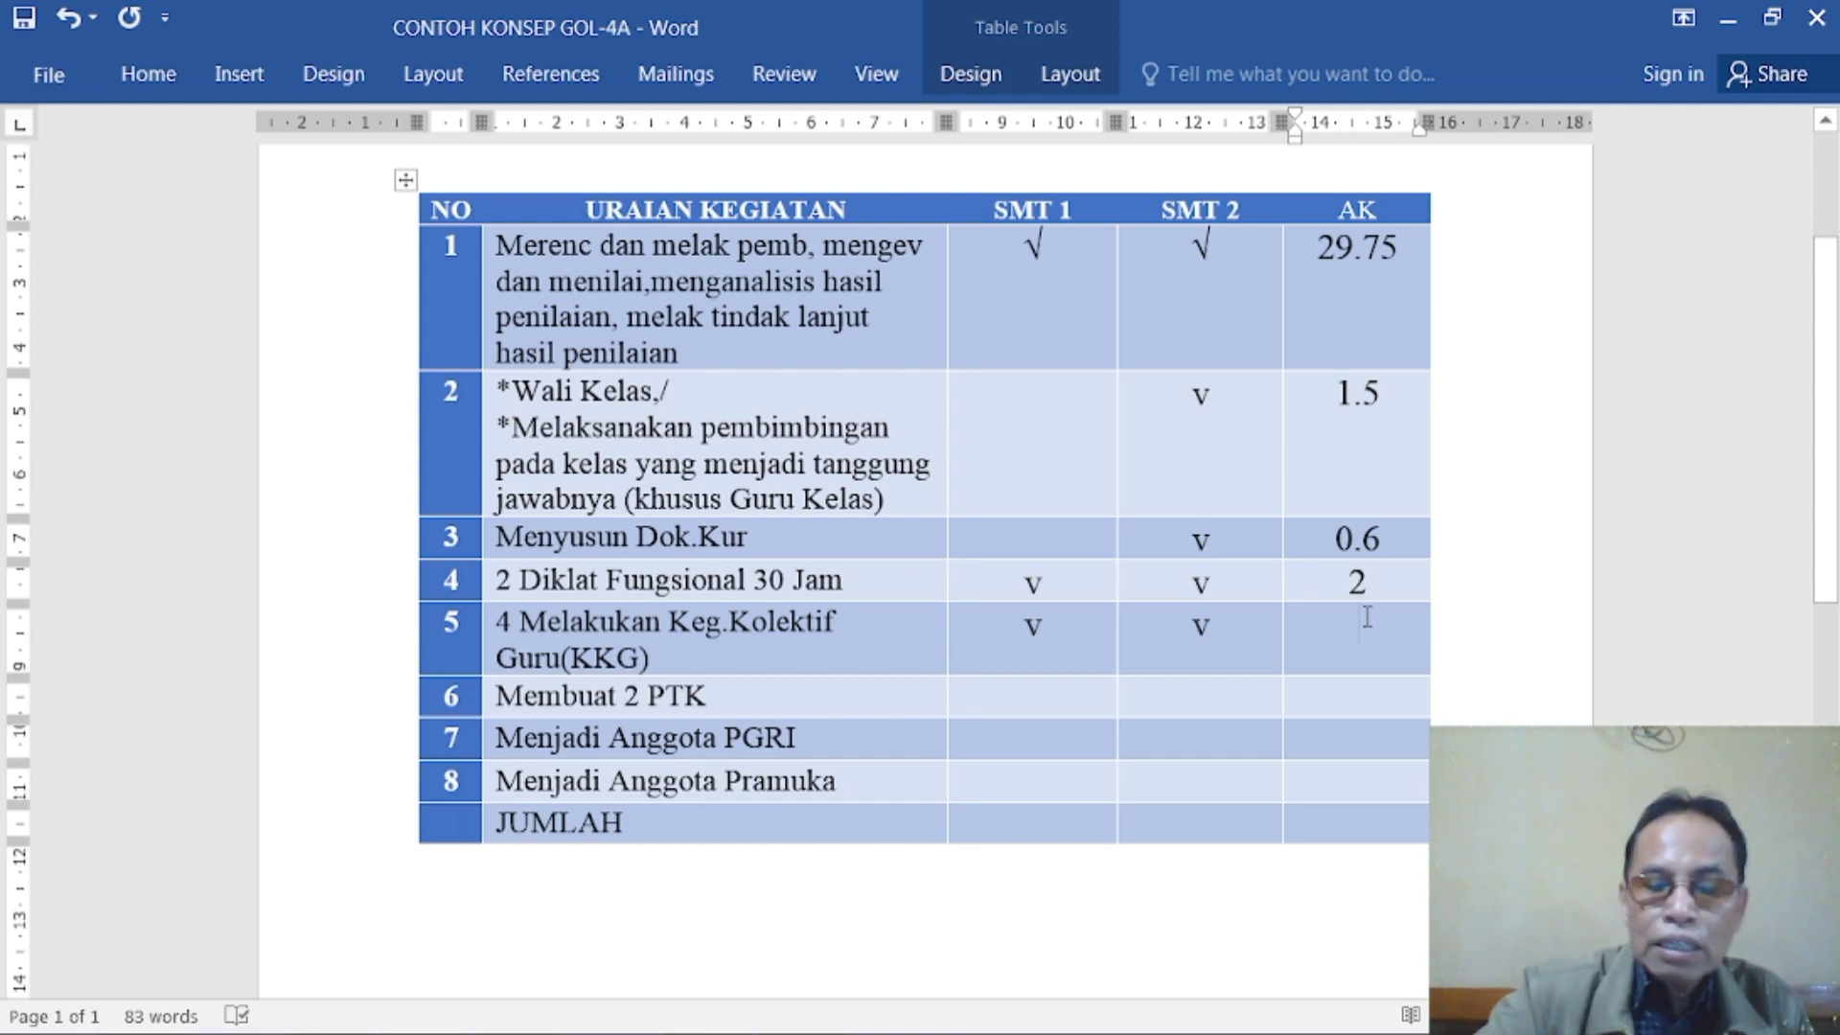
pyautogui.write('0')
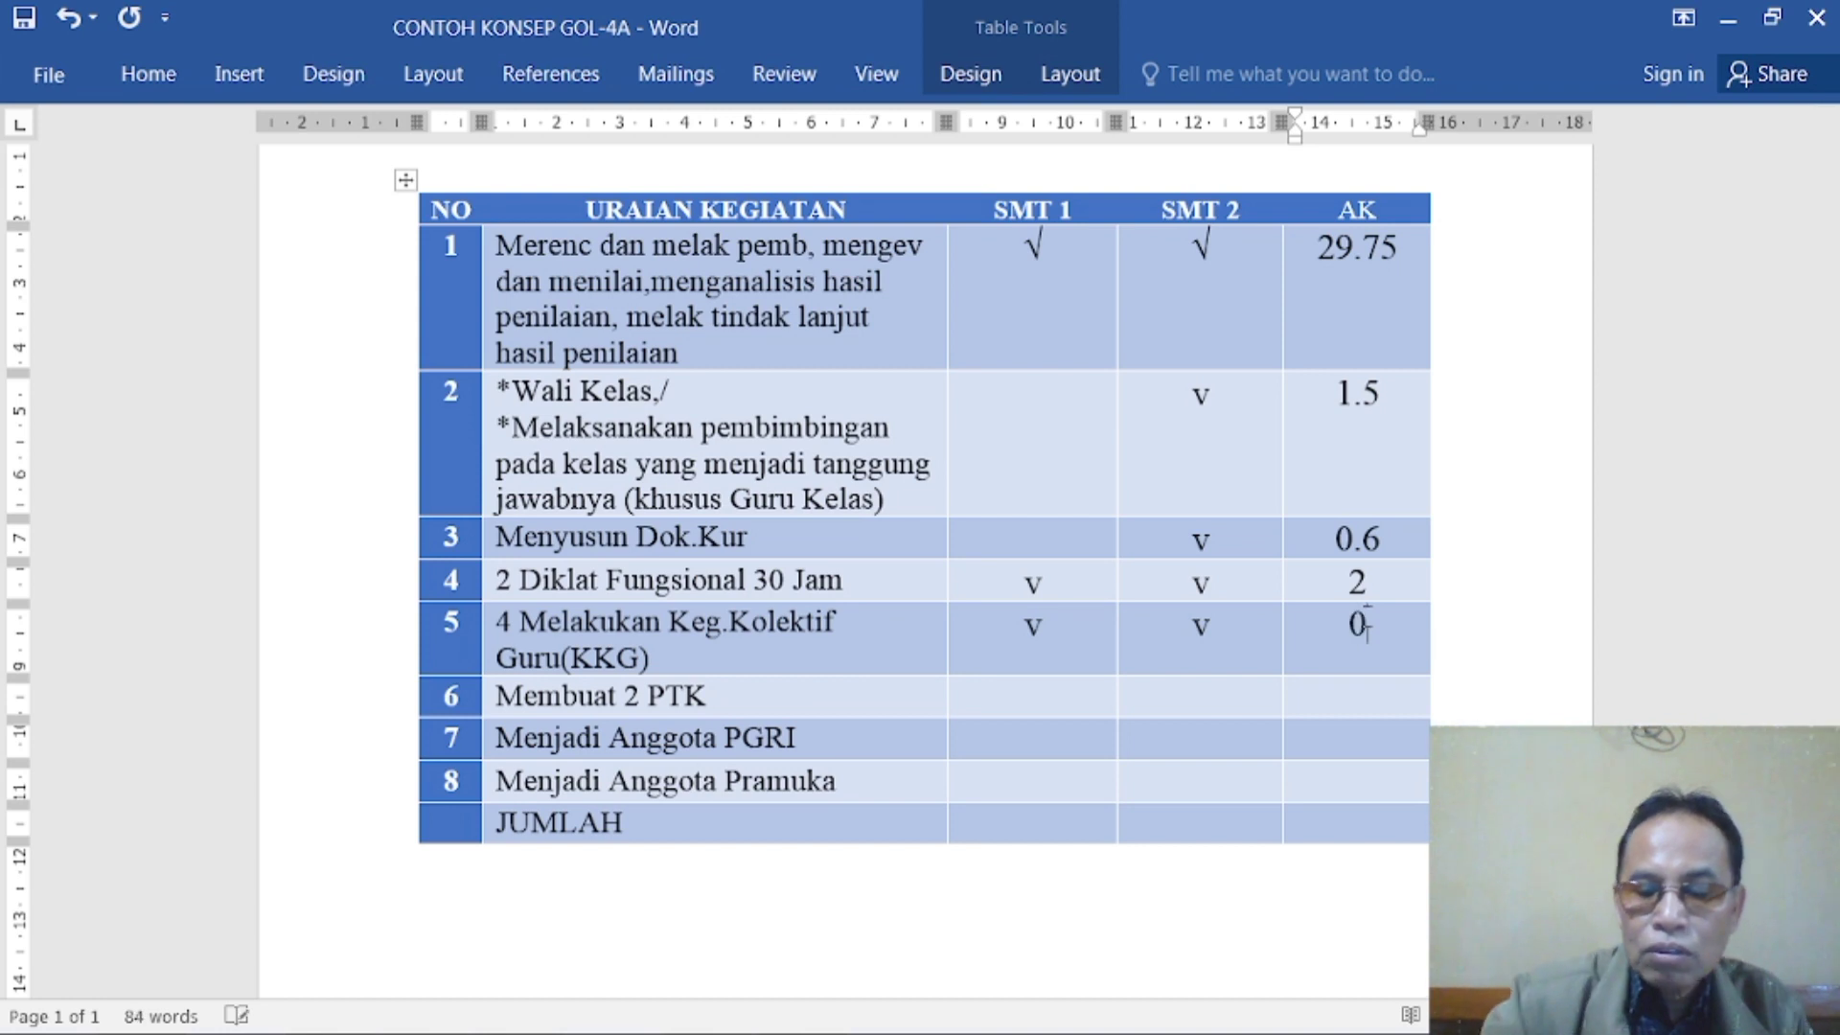
pyautogui.write('.6')
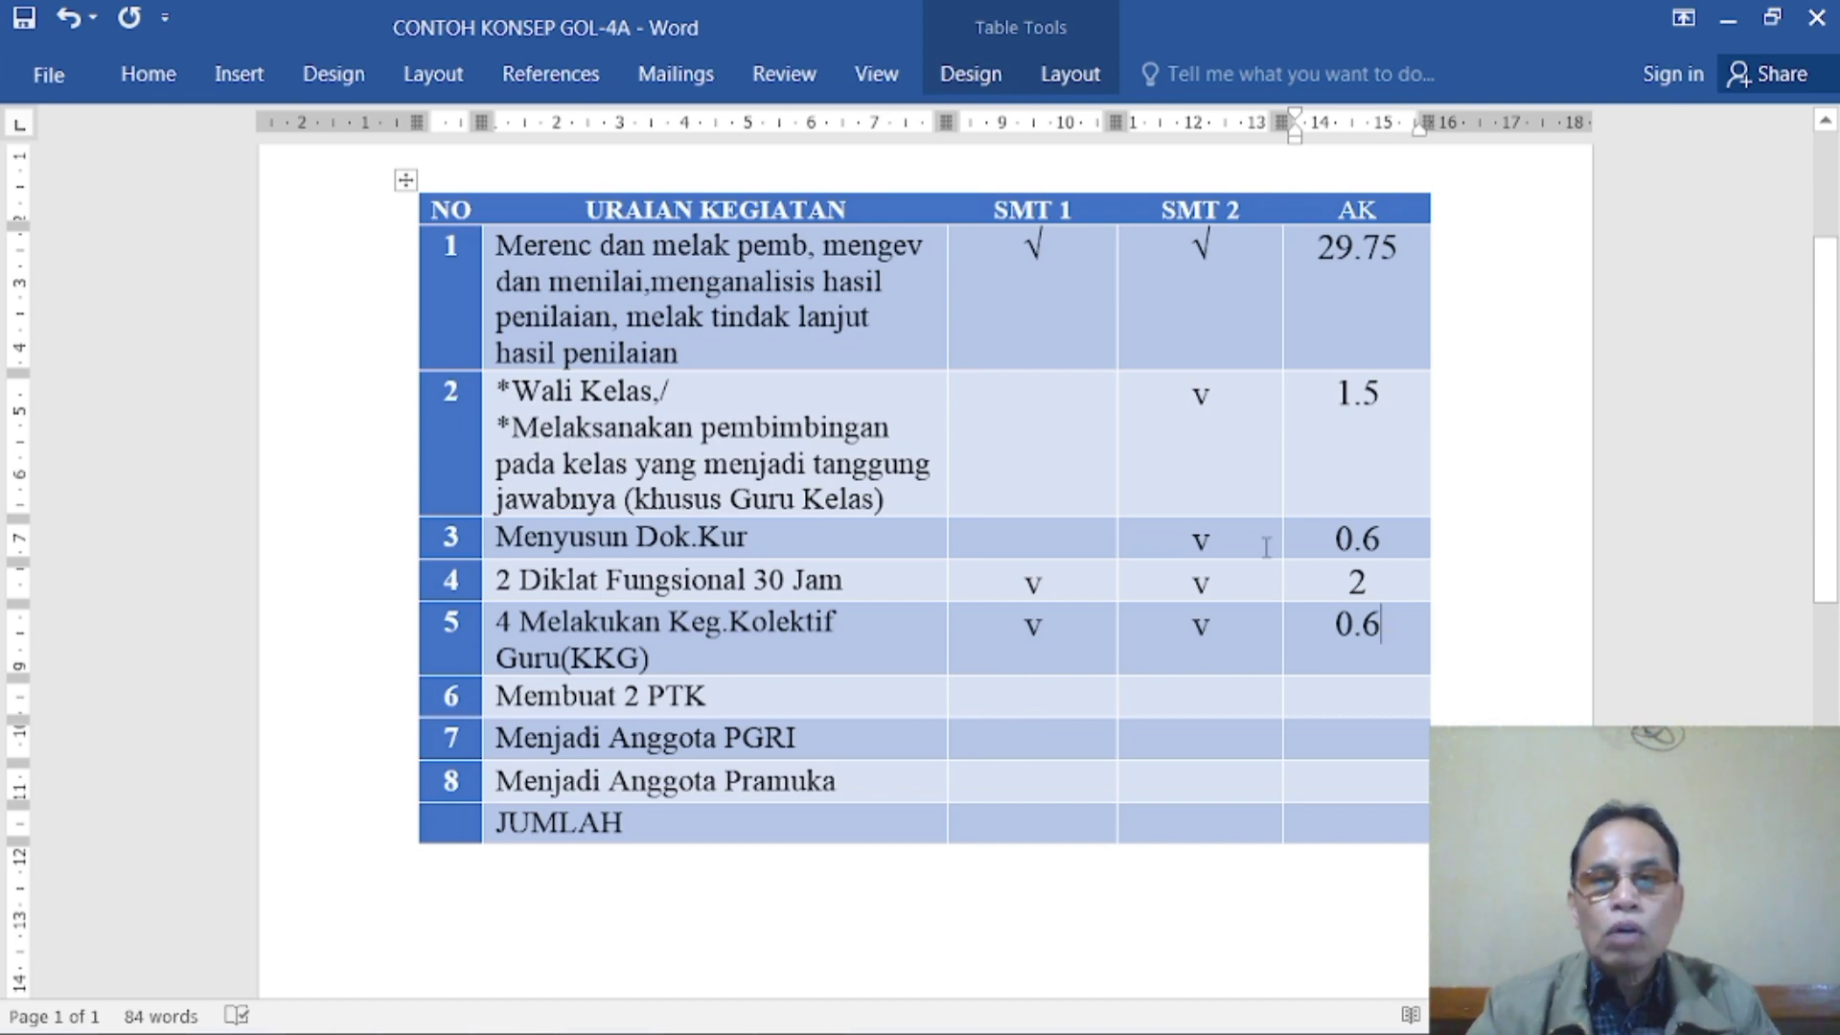
# - Fill in the Membuat 2 PTK row with "v" under SMT 1 and SMT 2 and 8 under AK
pyautogui.scroll(3, 1268, 638)
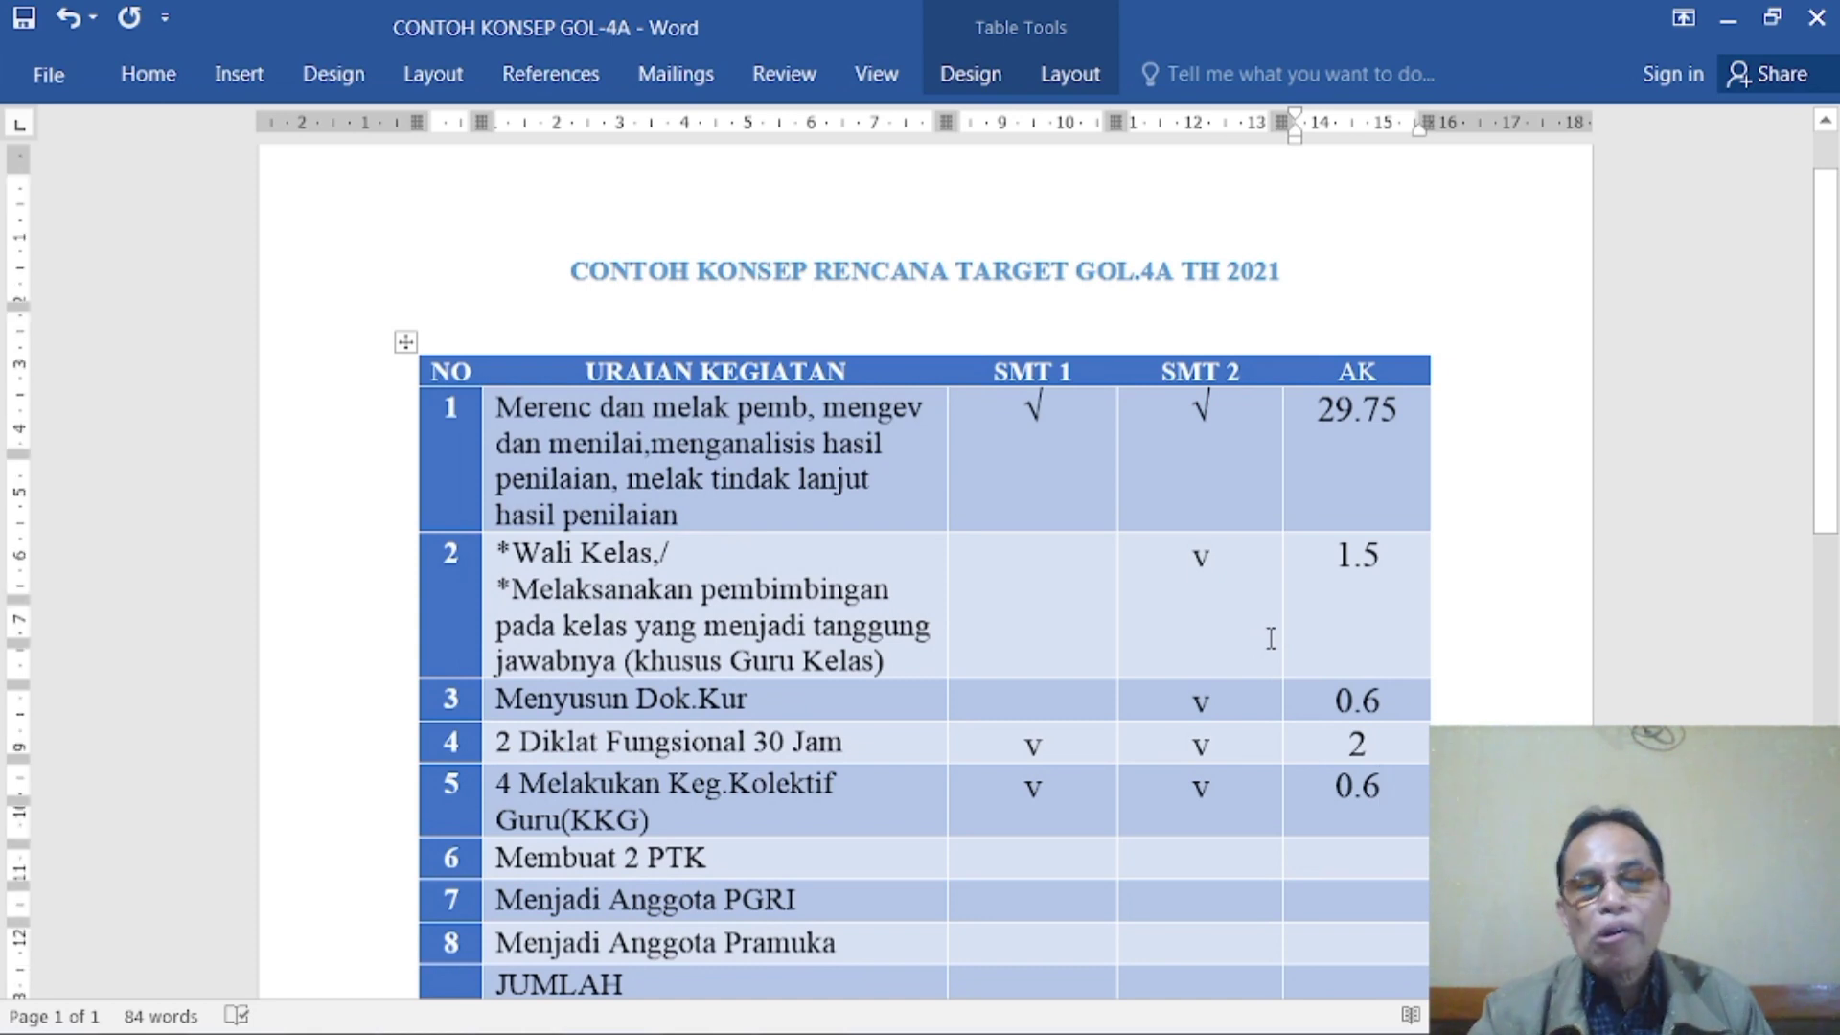
pyautogui.scroll(-3, 1256, 627)
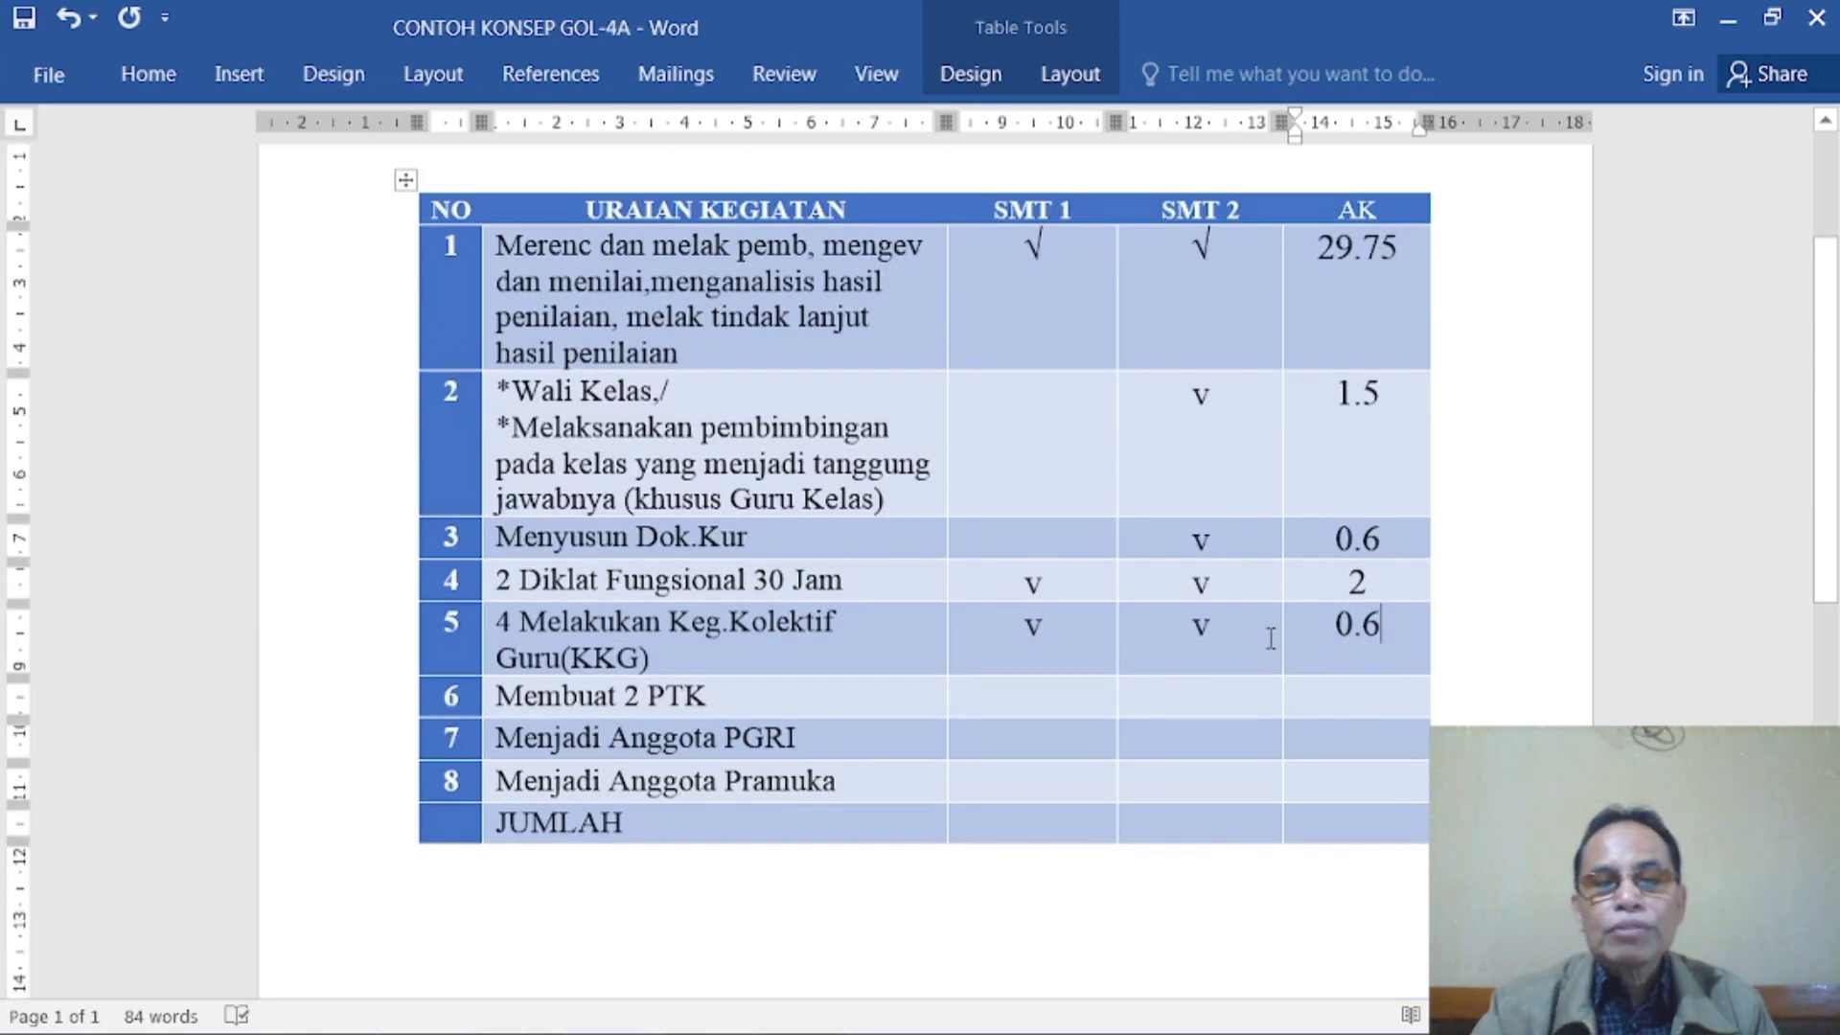
pyautogui.click(1024, 702)
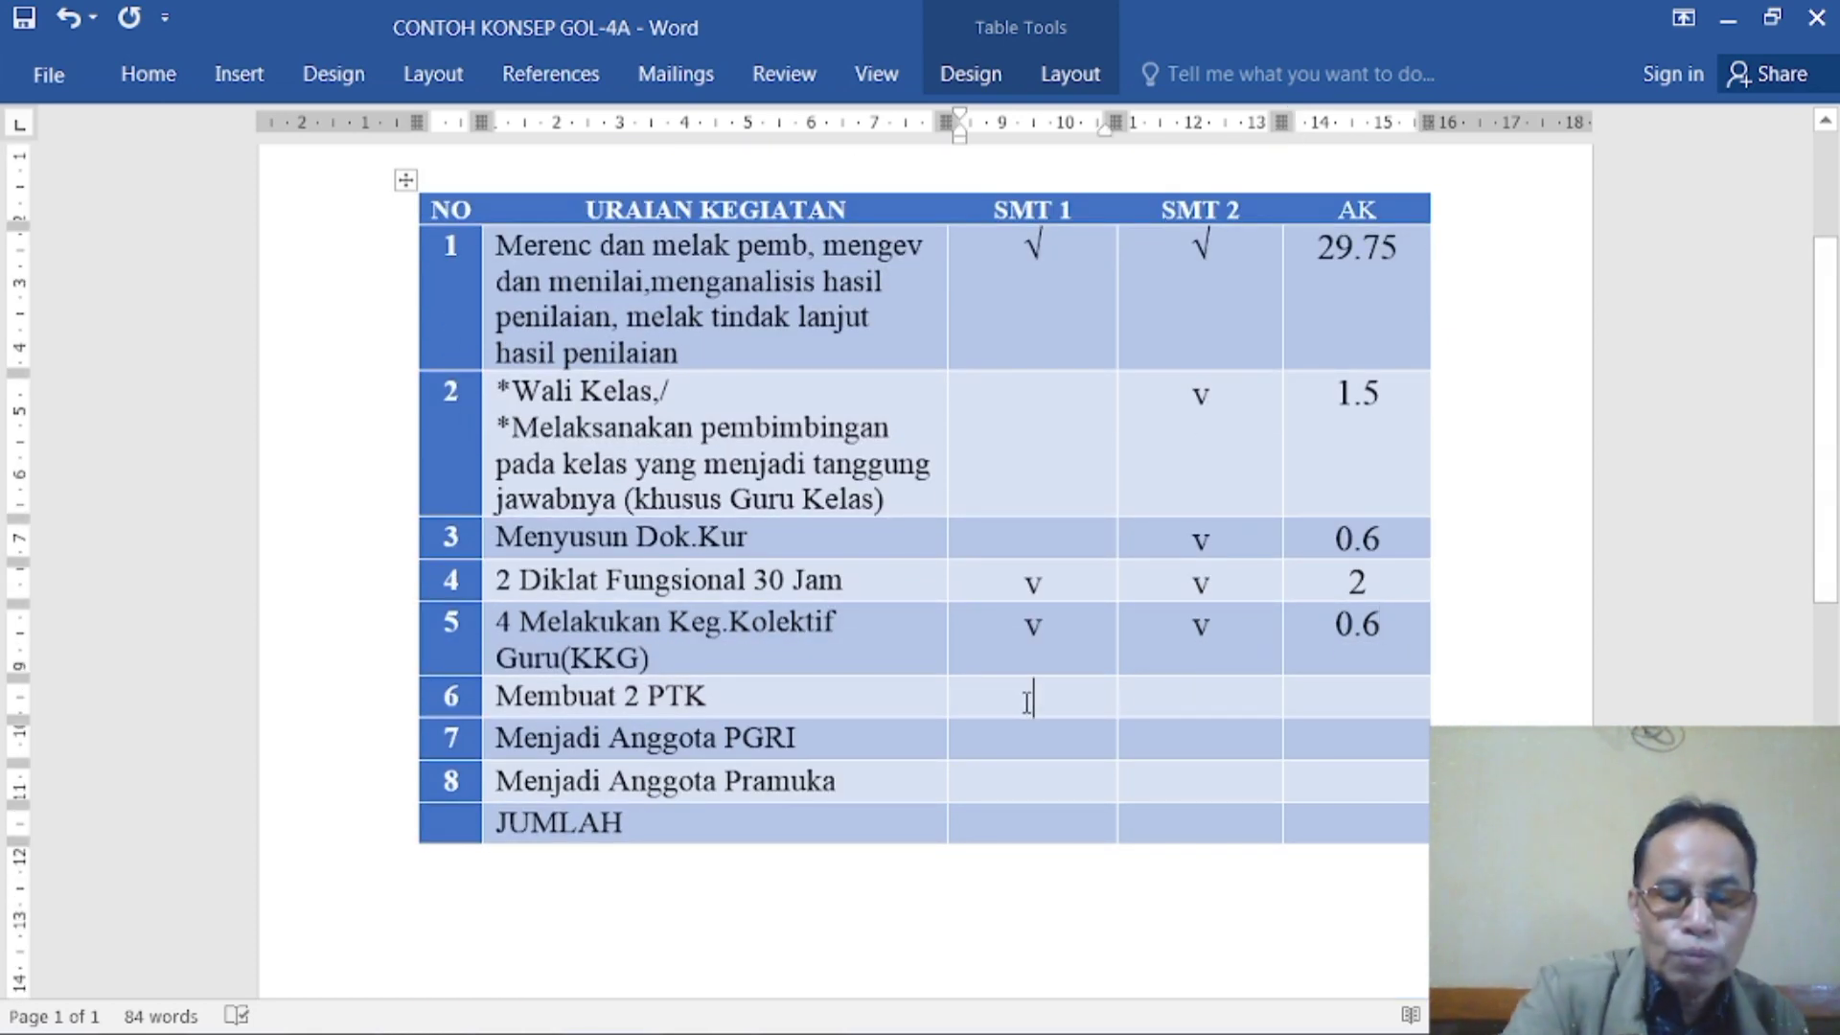
pyautogui.write('v')
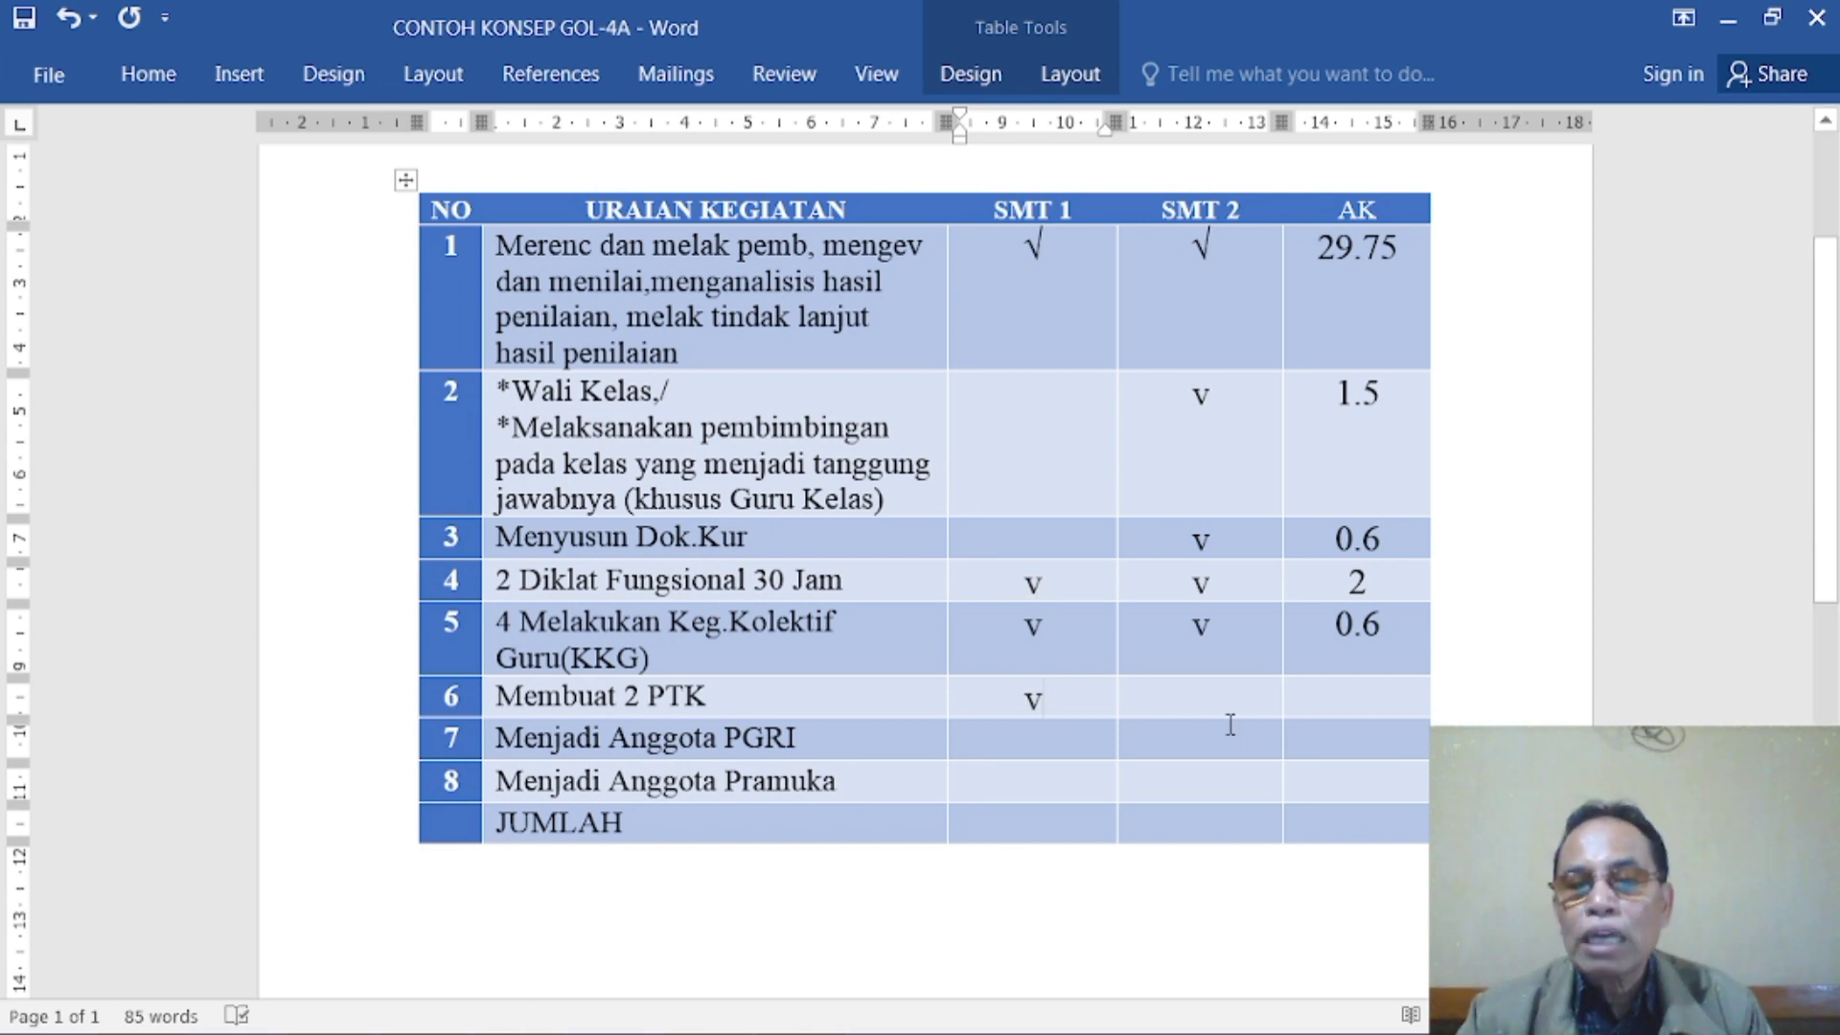
pyautogui.click(1199, 699)
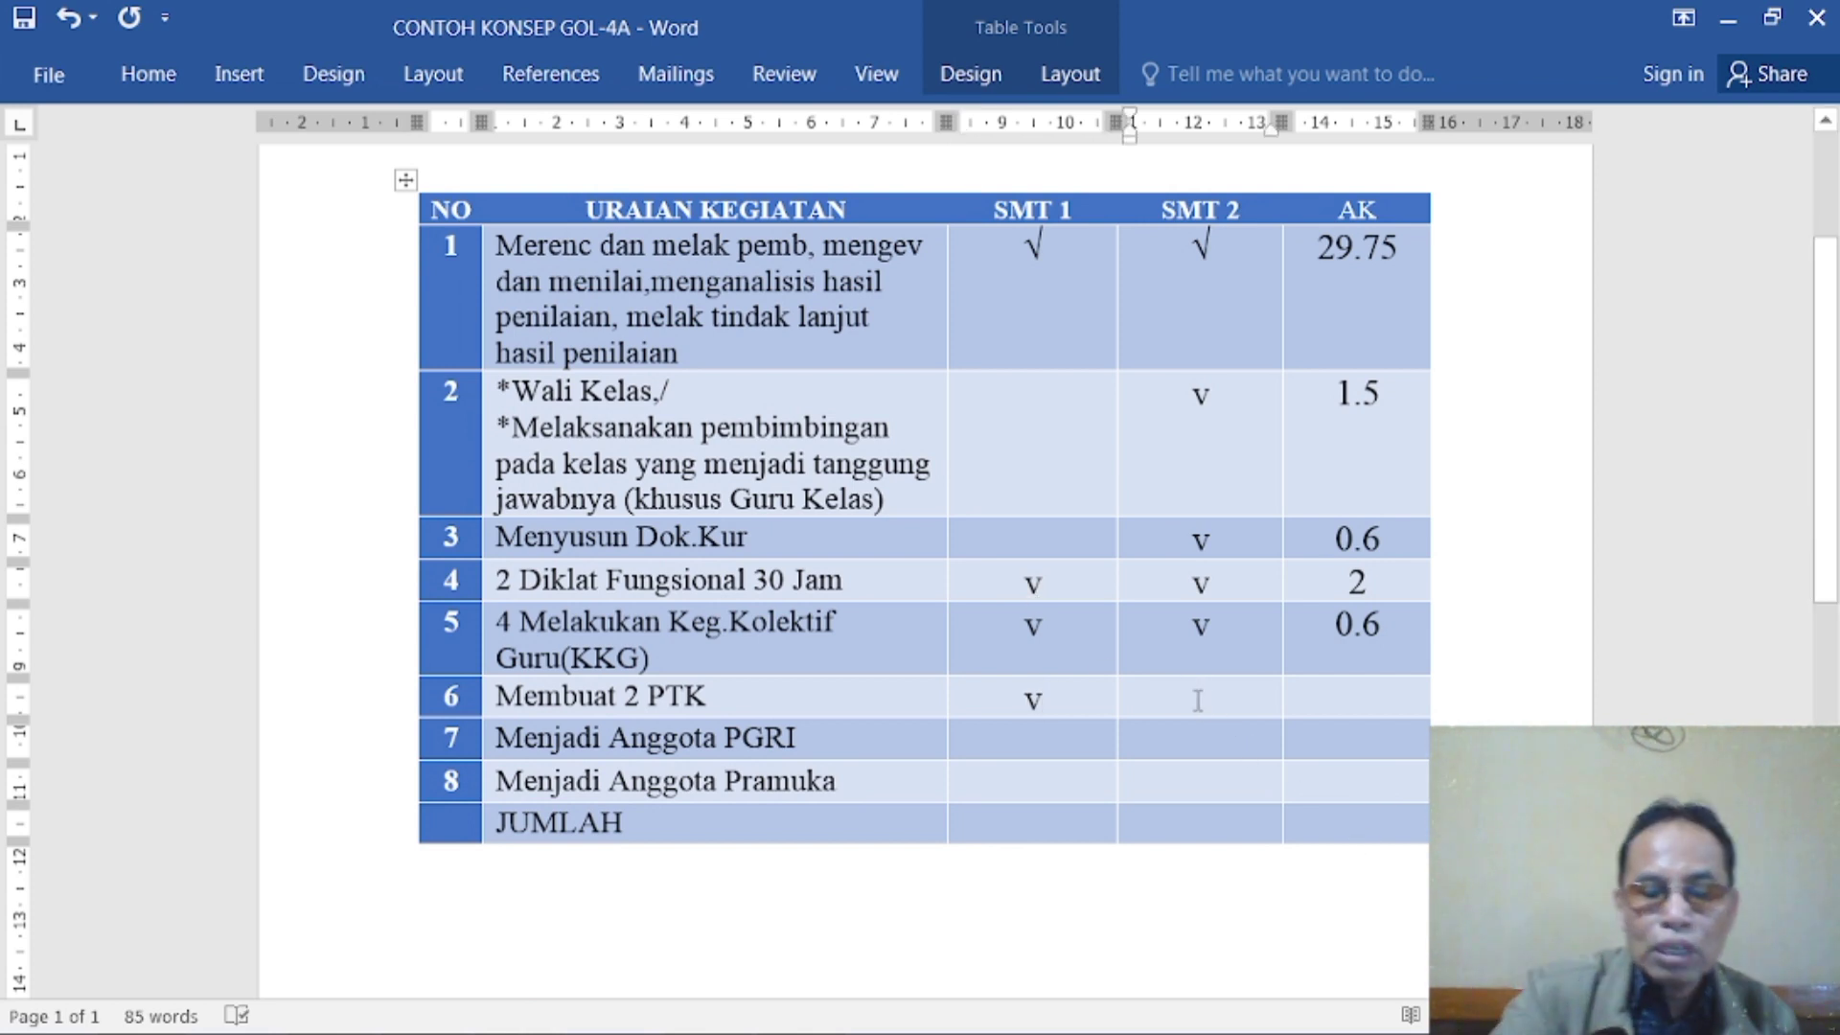
pyautogui.write('v')
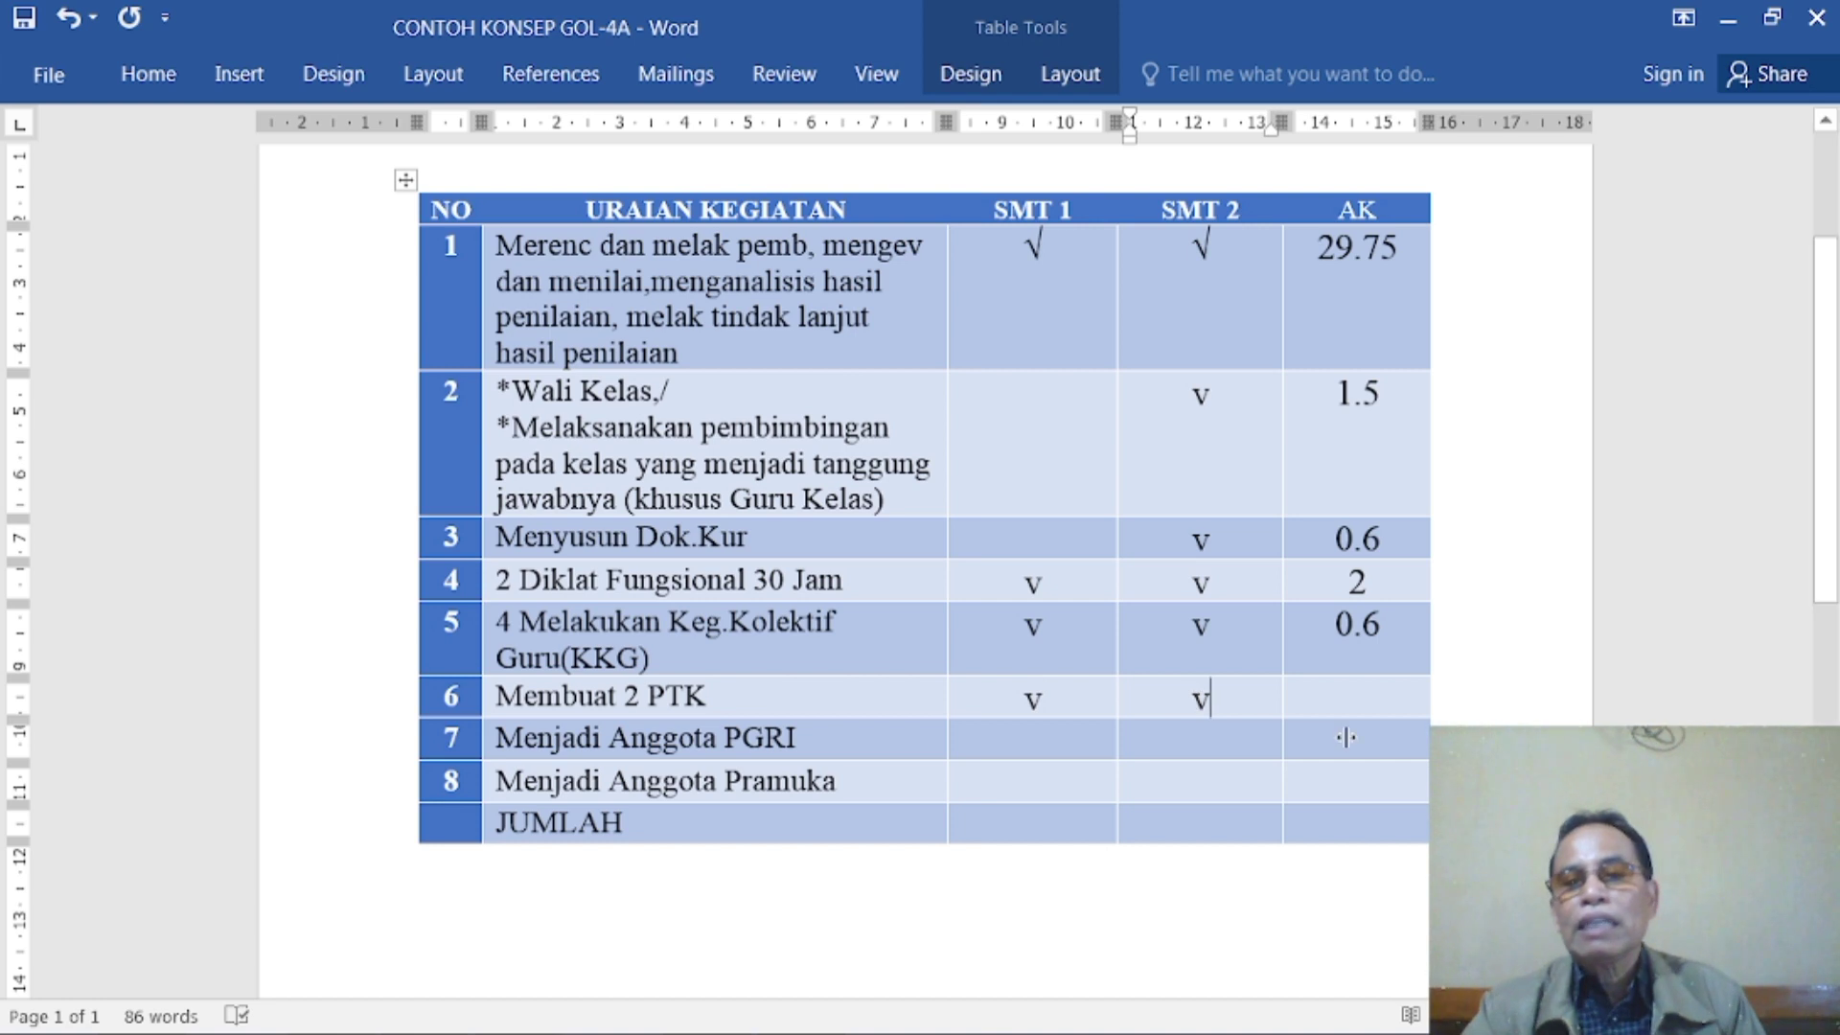
pyautogui.click(1354, 693)
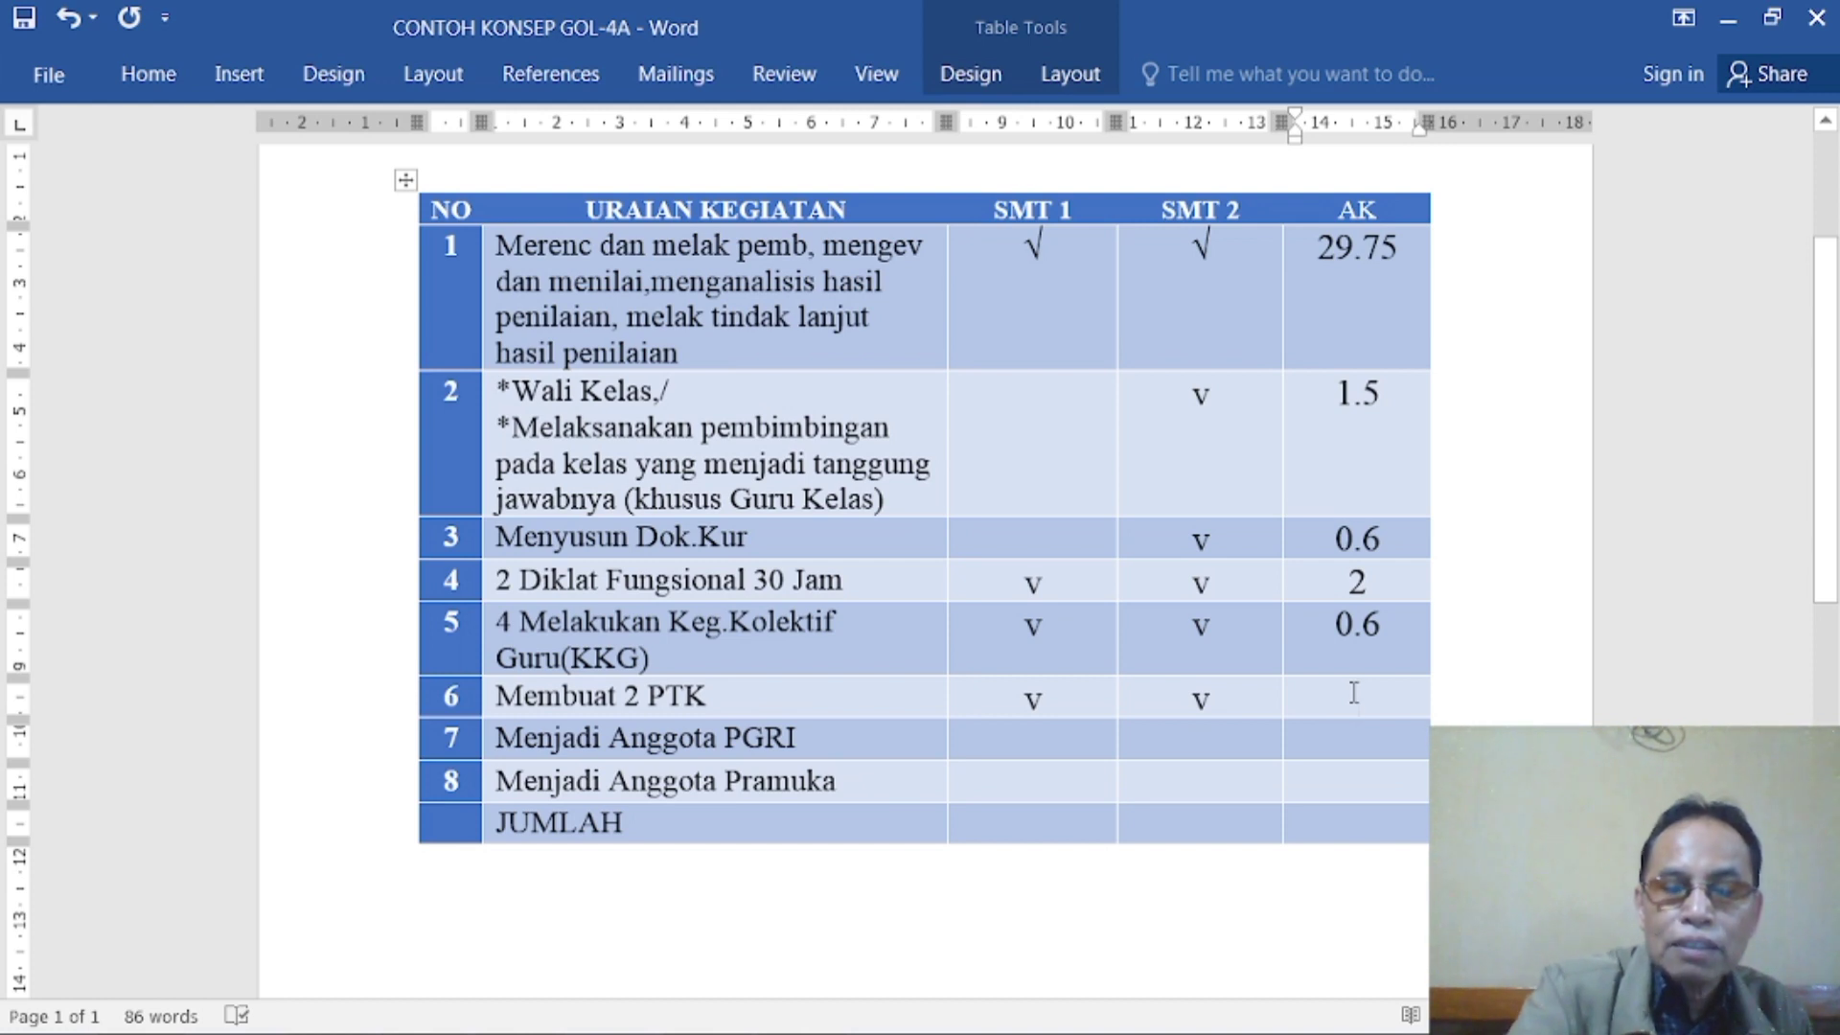
pyautogui.write('8')
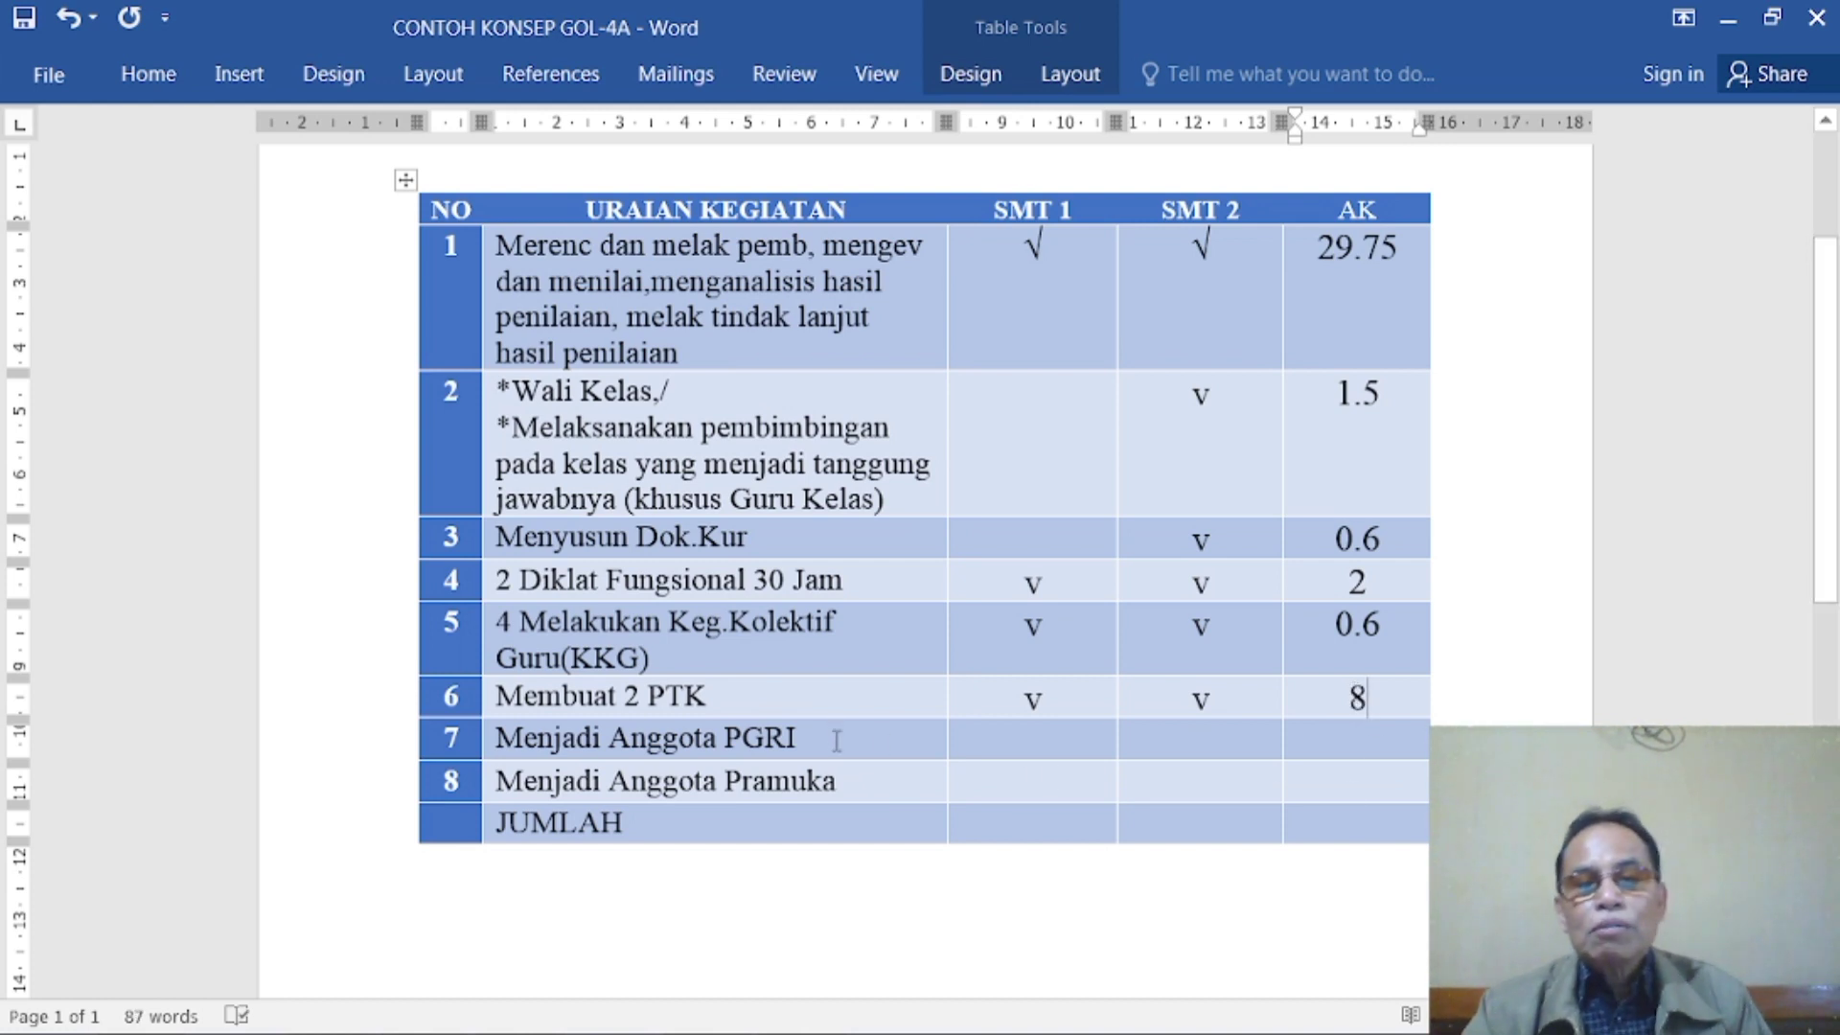
# - Fill in the Menjadi Anggota PGRI row with "v" under SMT 1 and 0.75 under AK
pyautogui.click(1036, 740)
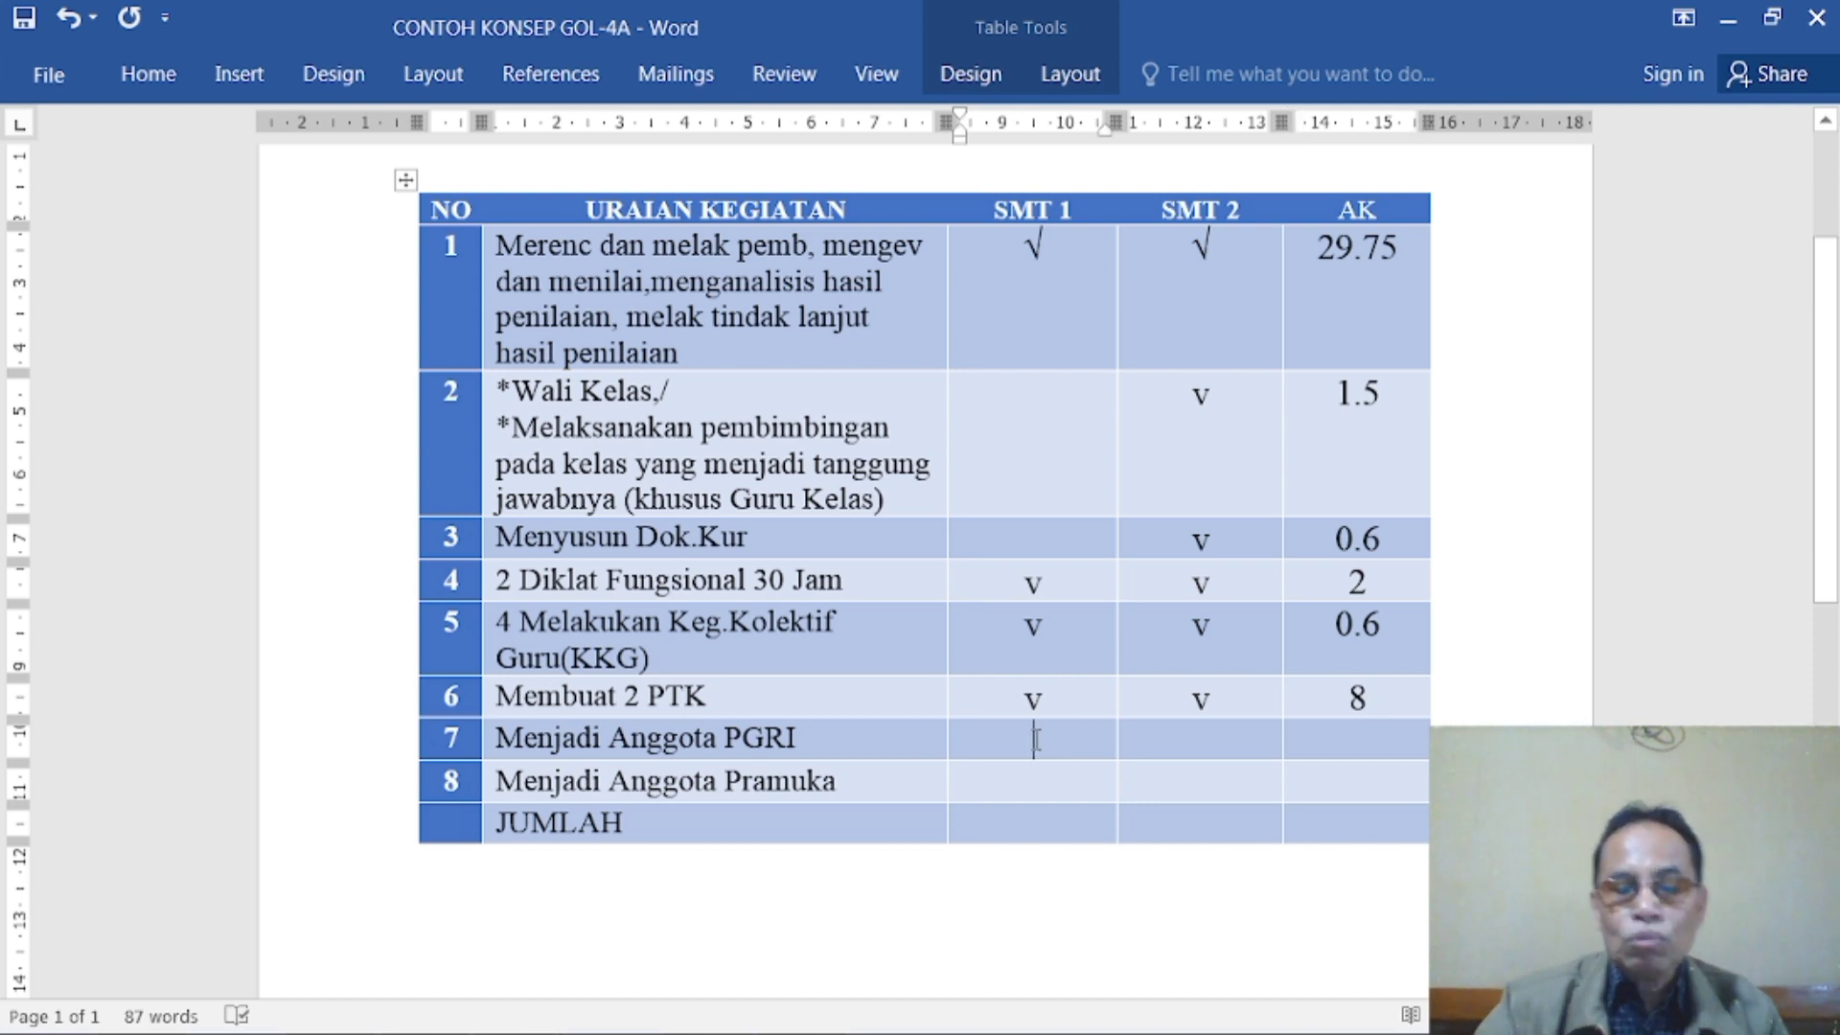
pyautogui.write('v')
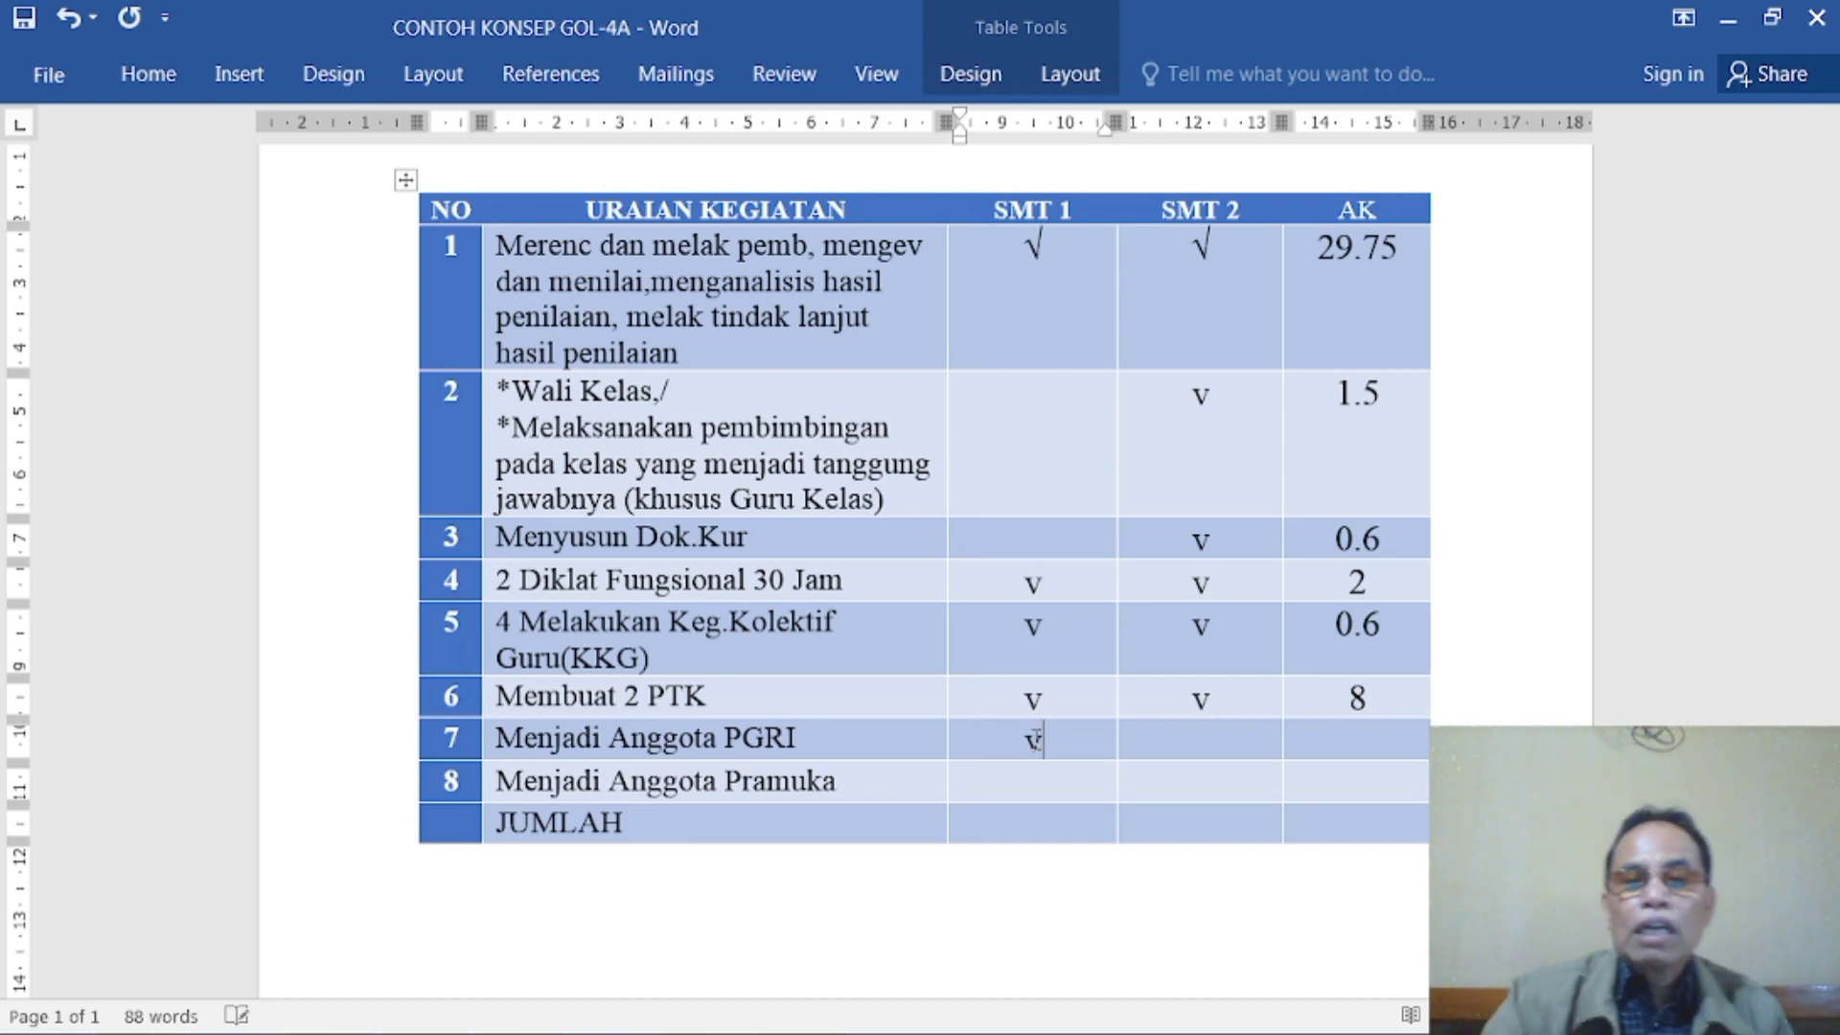
pyautogui.click(1355, 736)
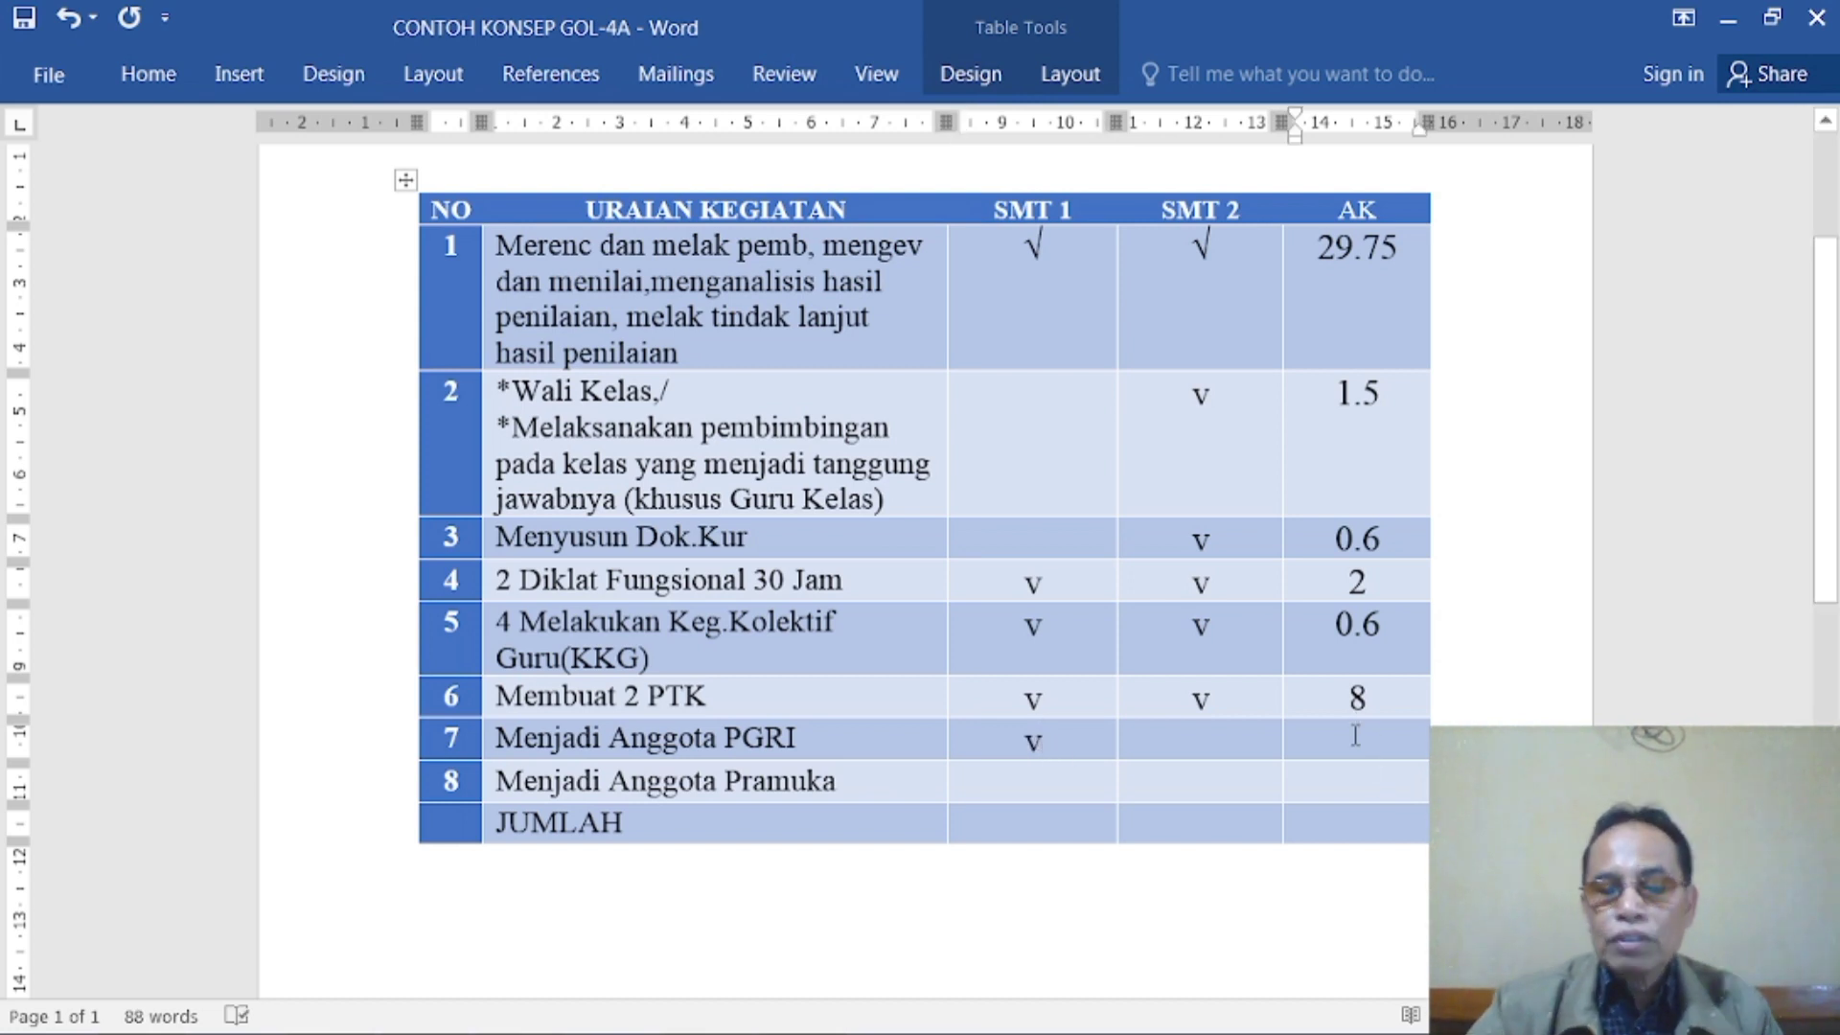
pyautogui.write('0.')
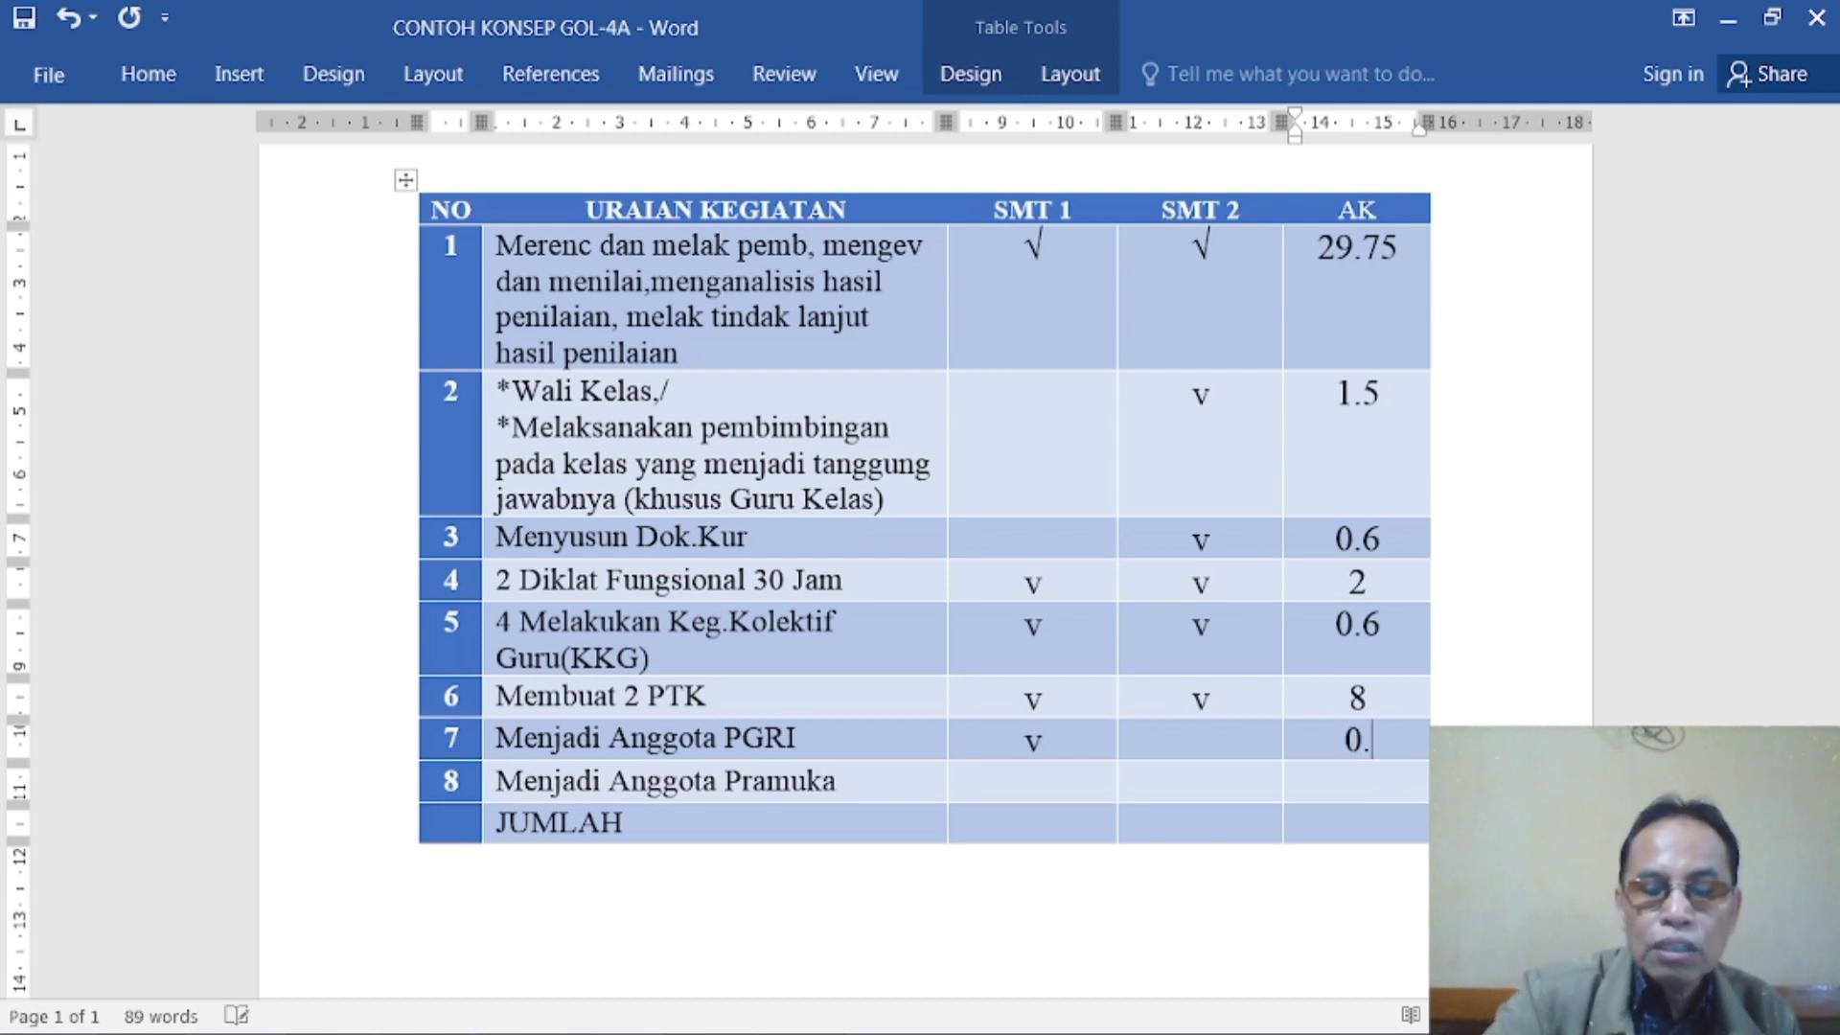
pyautogui.write('75')
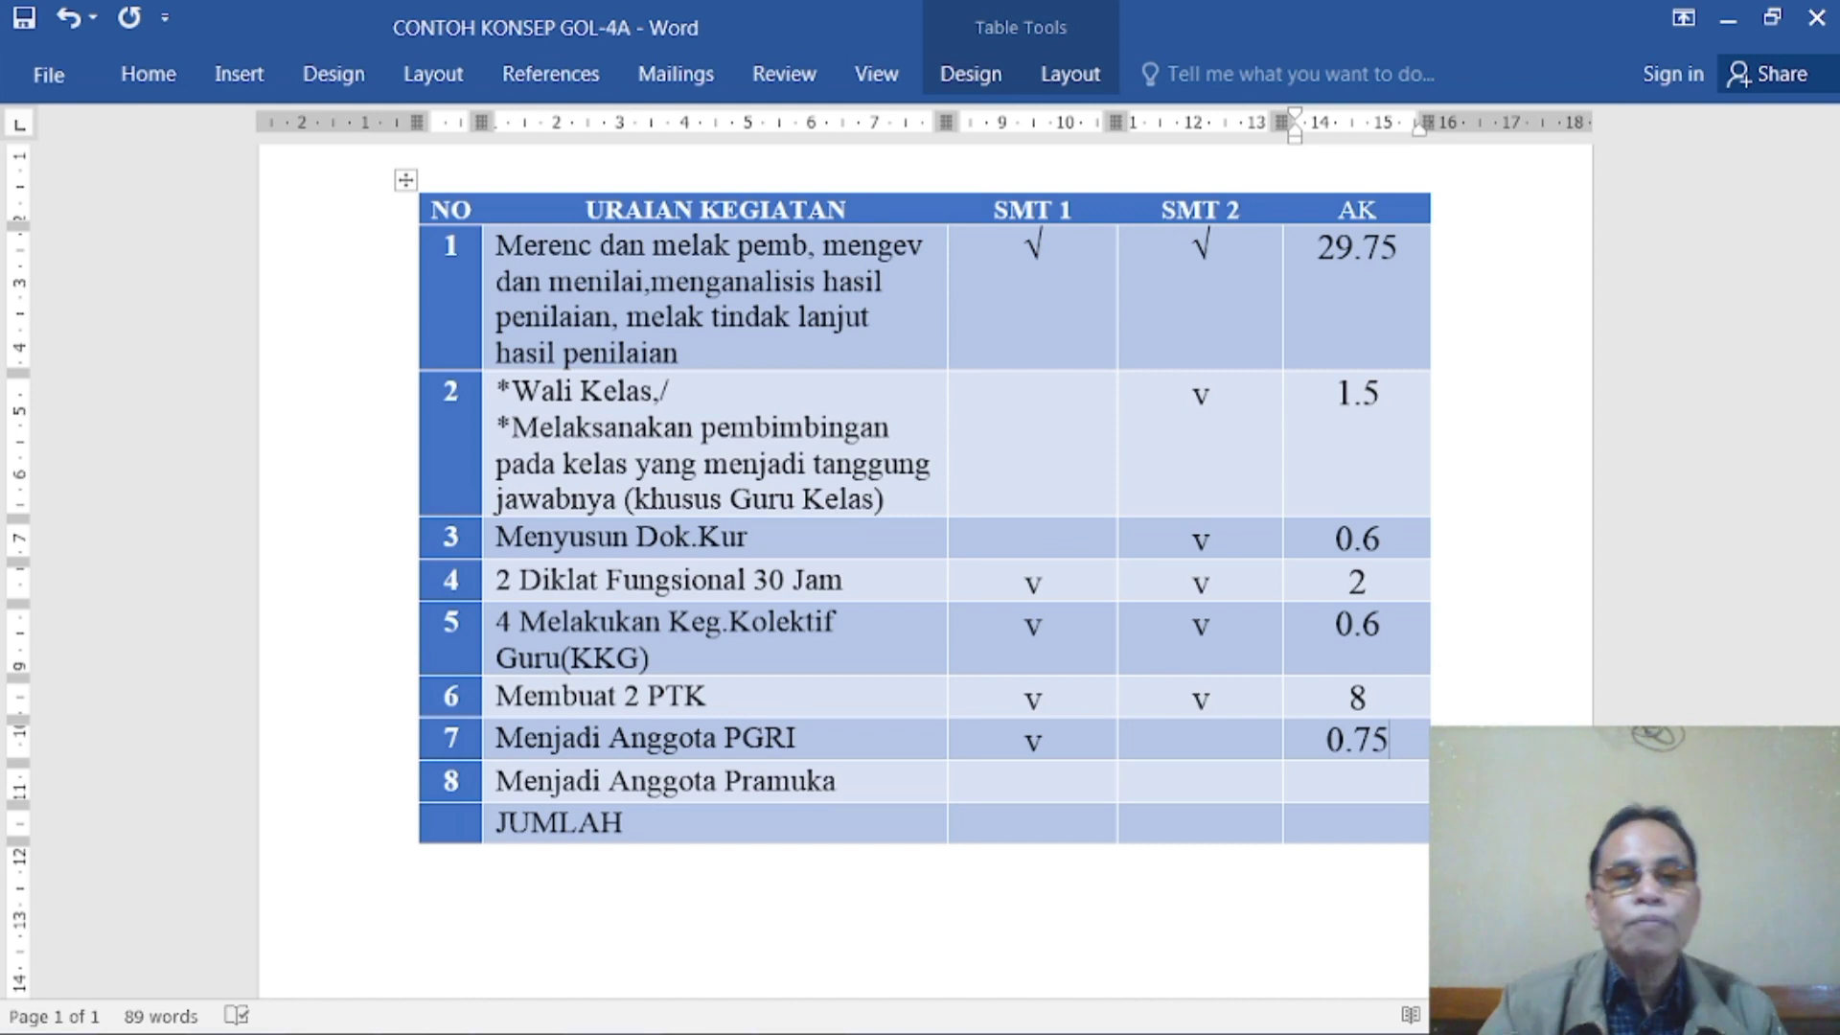
# - Fill in the Menjadi Anggota Pramuka row with "v" under SMT 1 and 0.75 under AK
pyautogui.click(1043, 778)
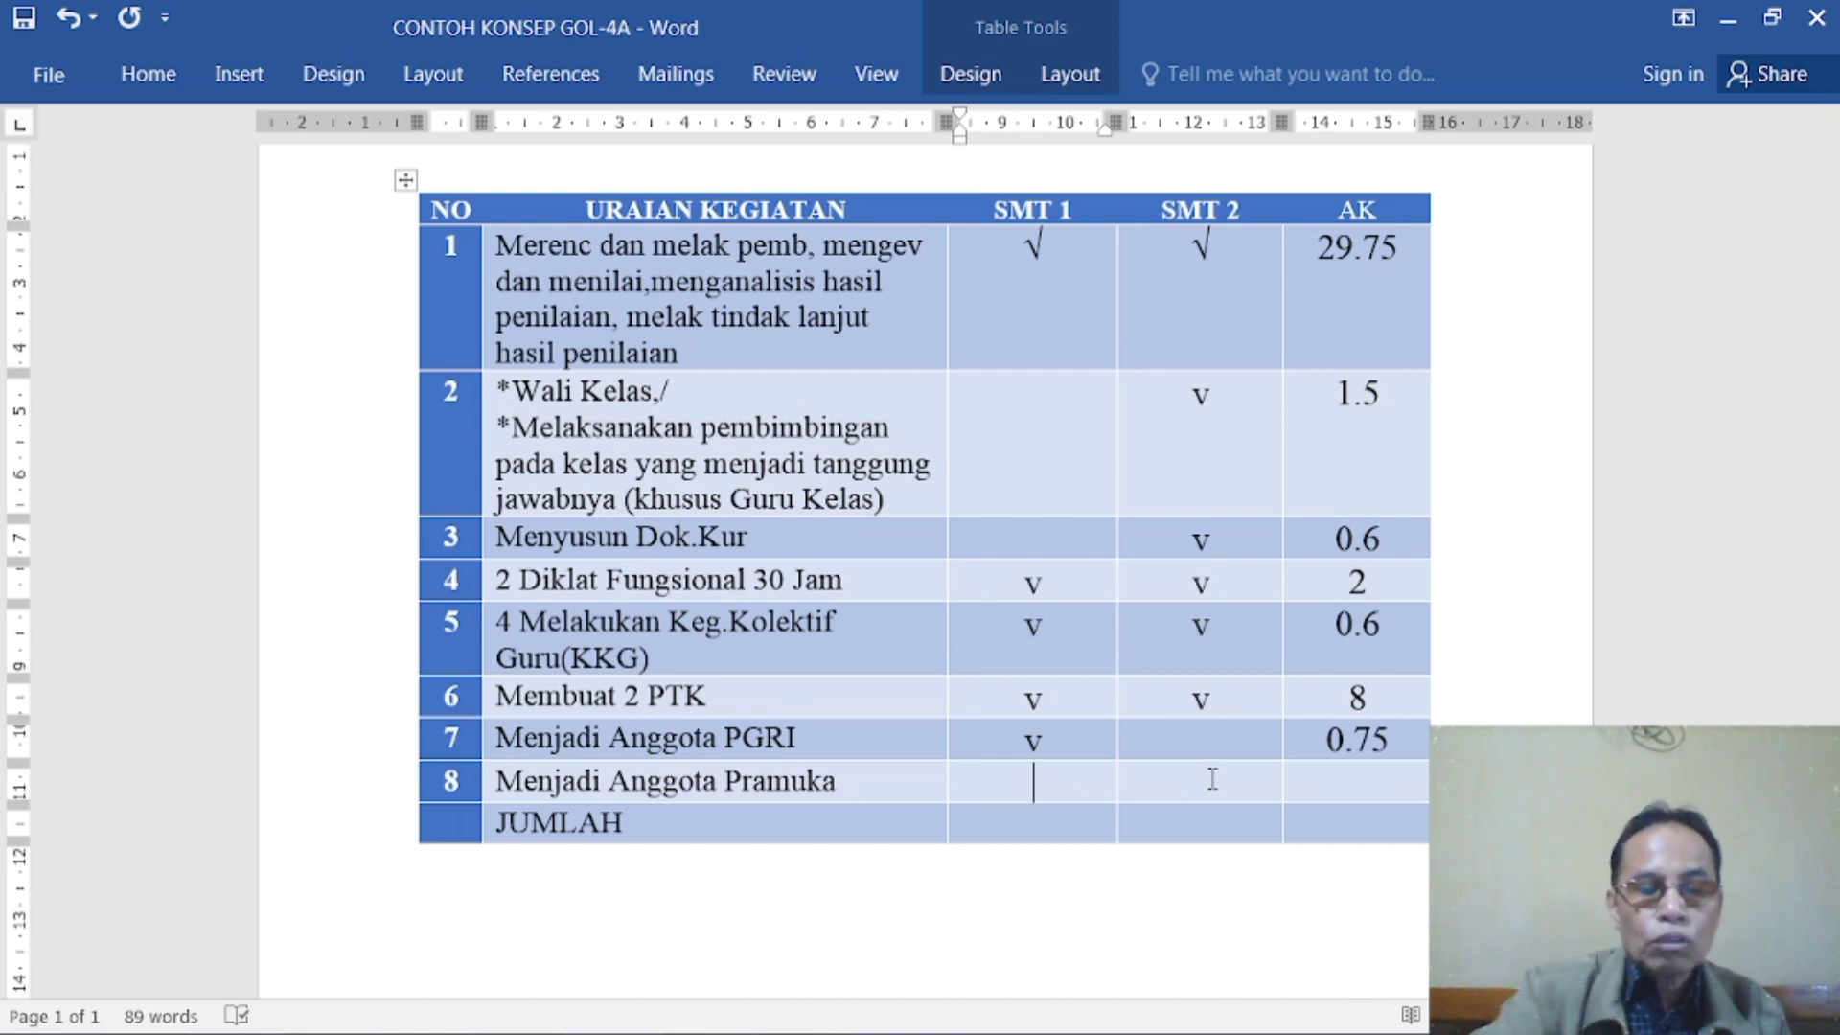
pyautogui.write('v')
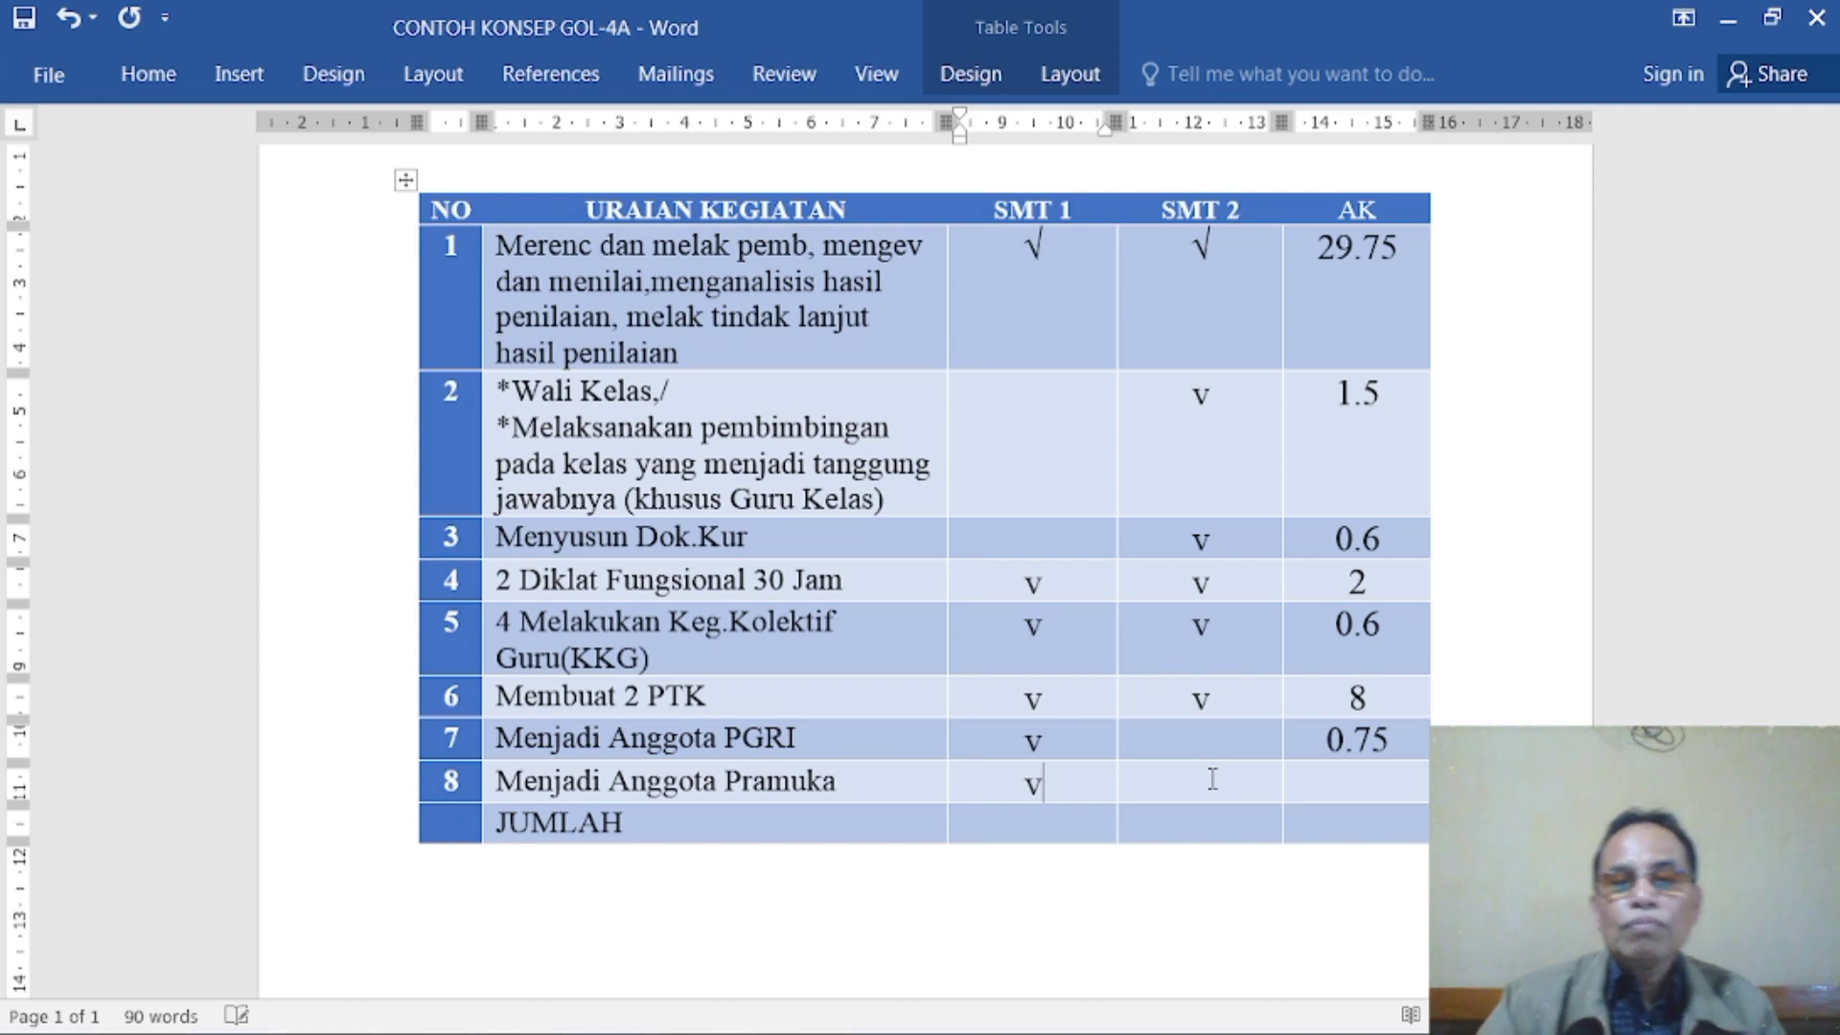
pyautogui.click(1340, 783)
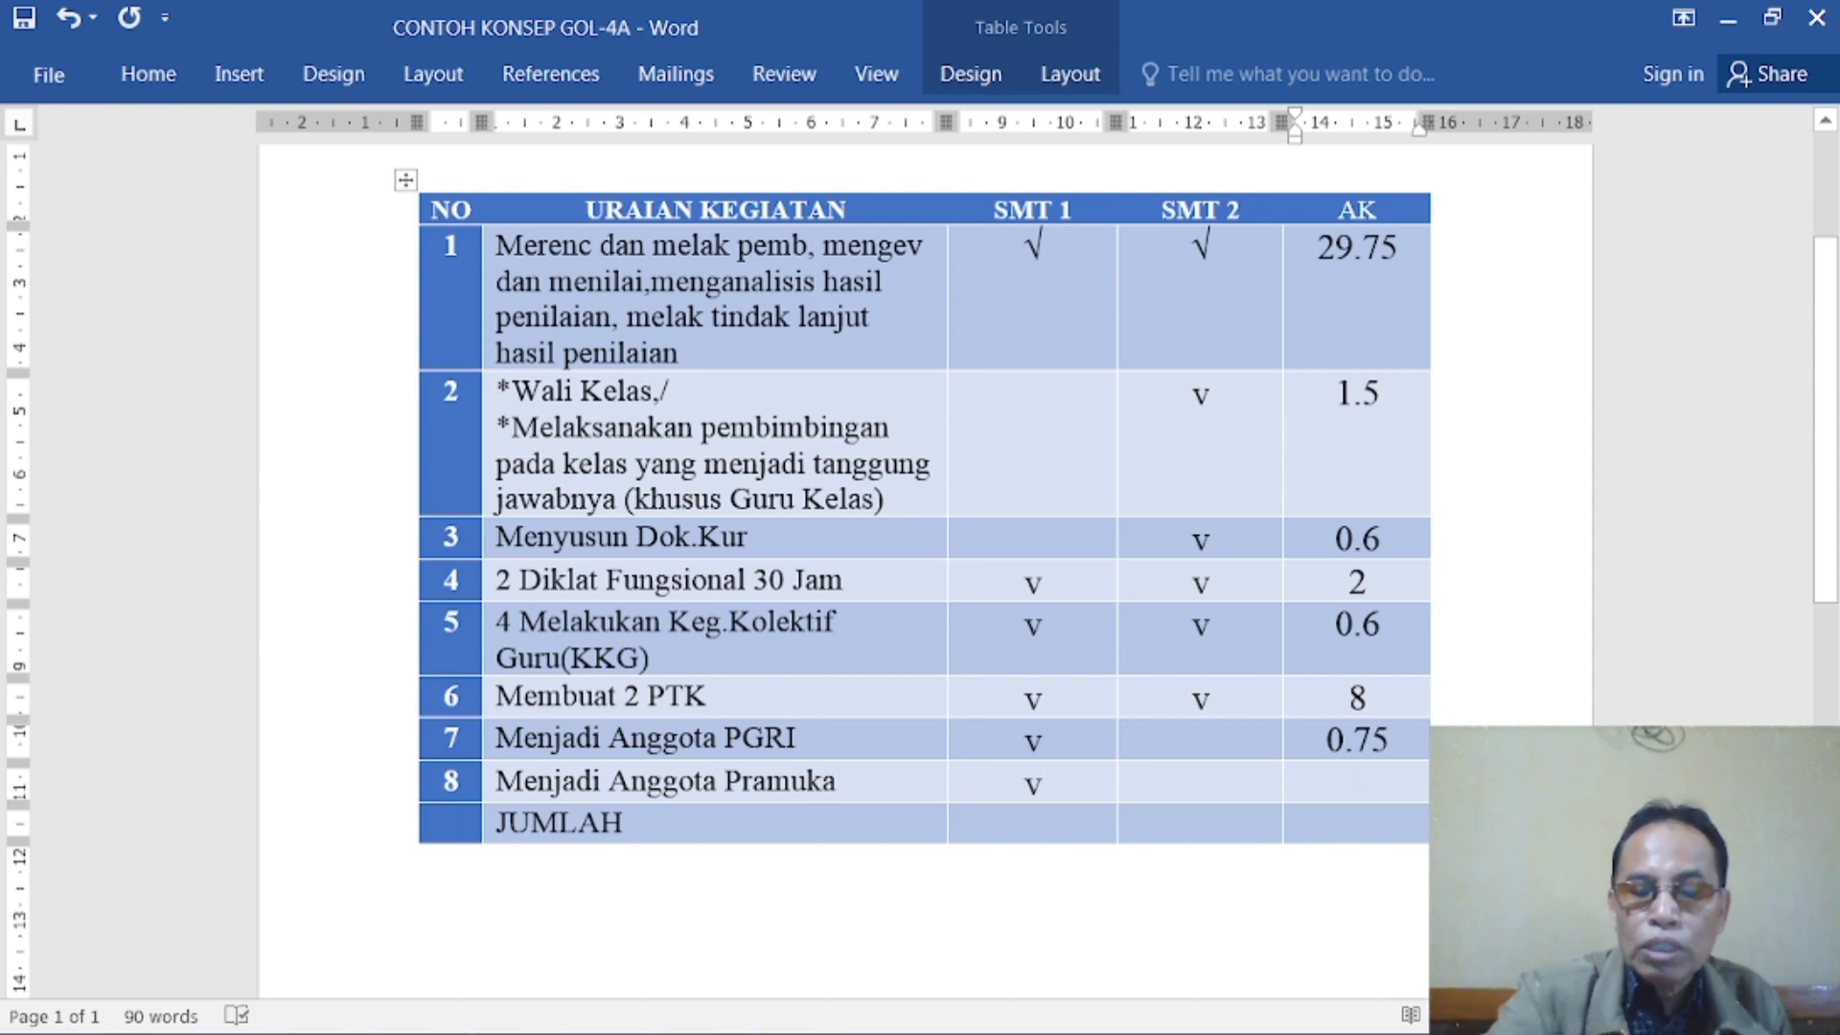
pyautogui.write('0.75')
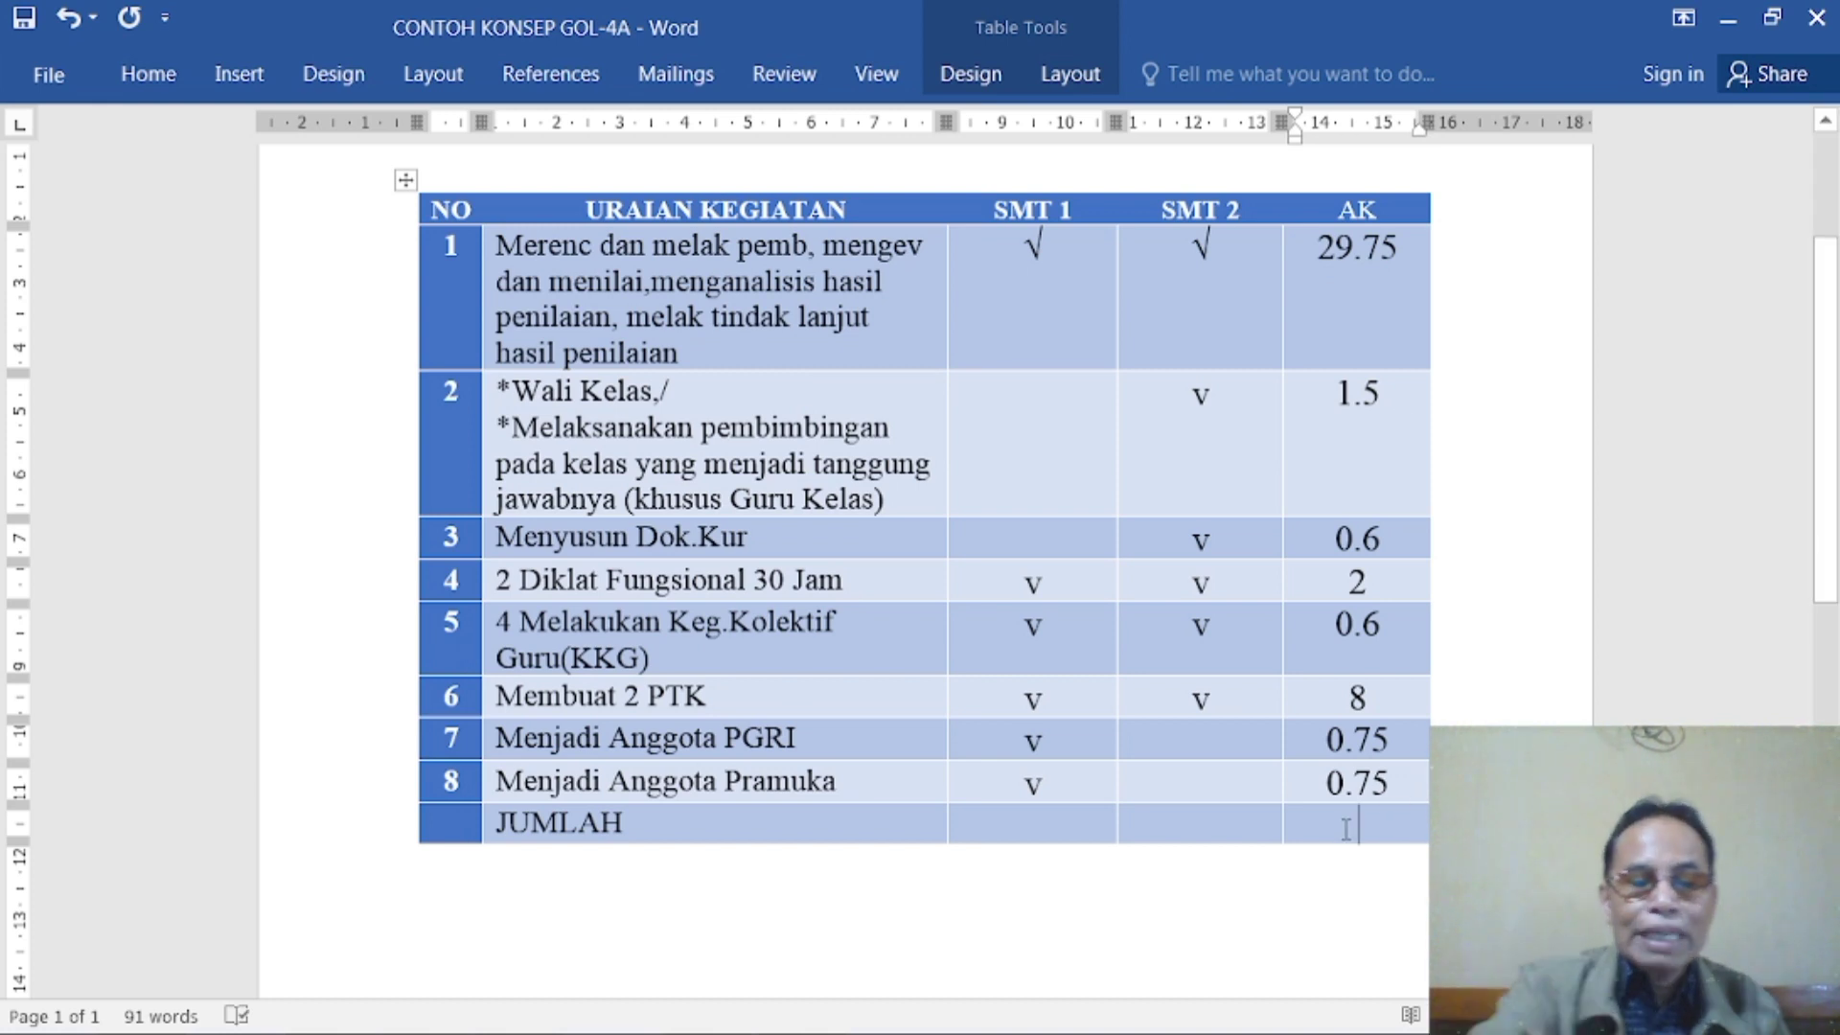
# - Enter 44.5 as the AK total in the JUMLAH row and look over the completed table
pyautogui.write('44')
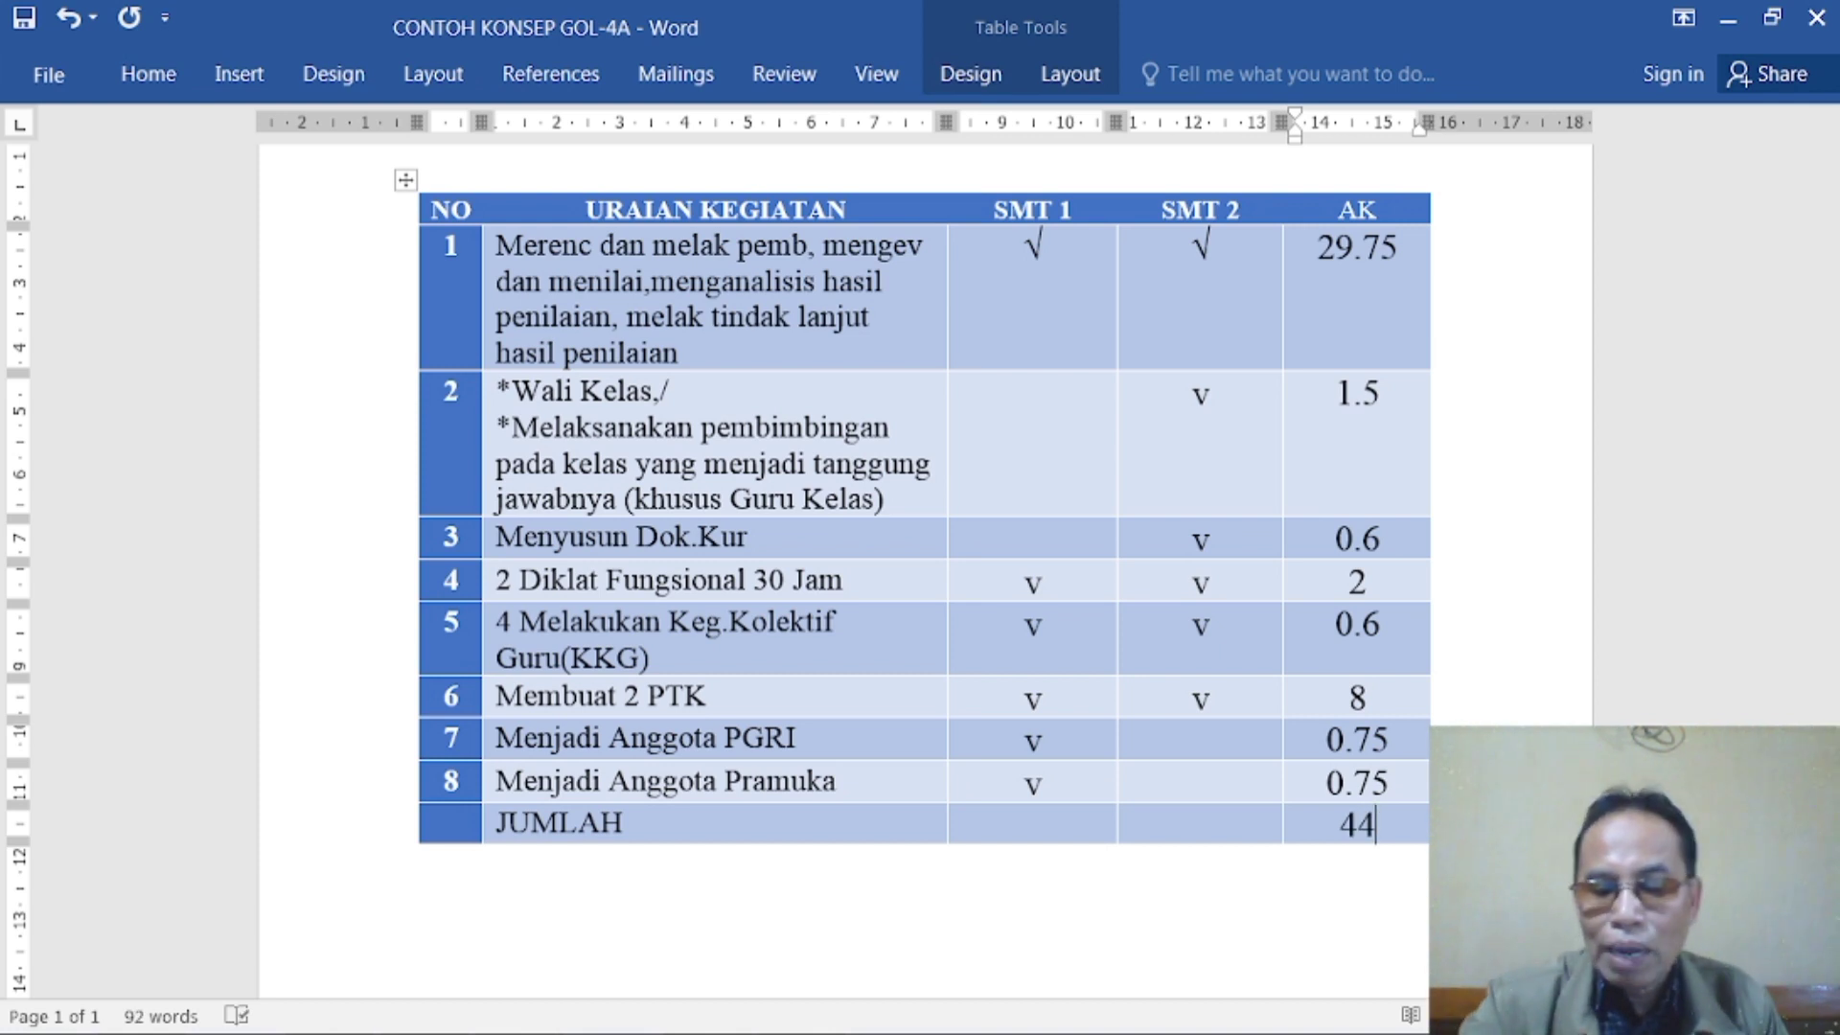
pyautogui.write('.5')
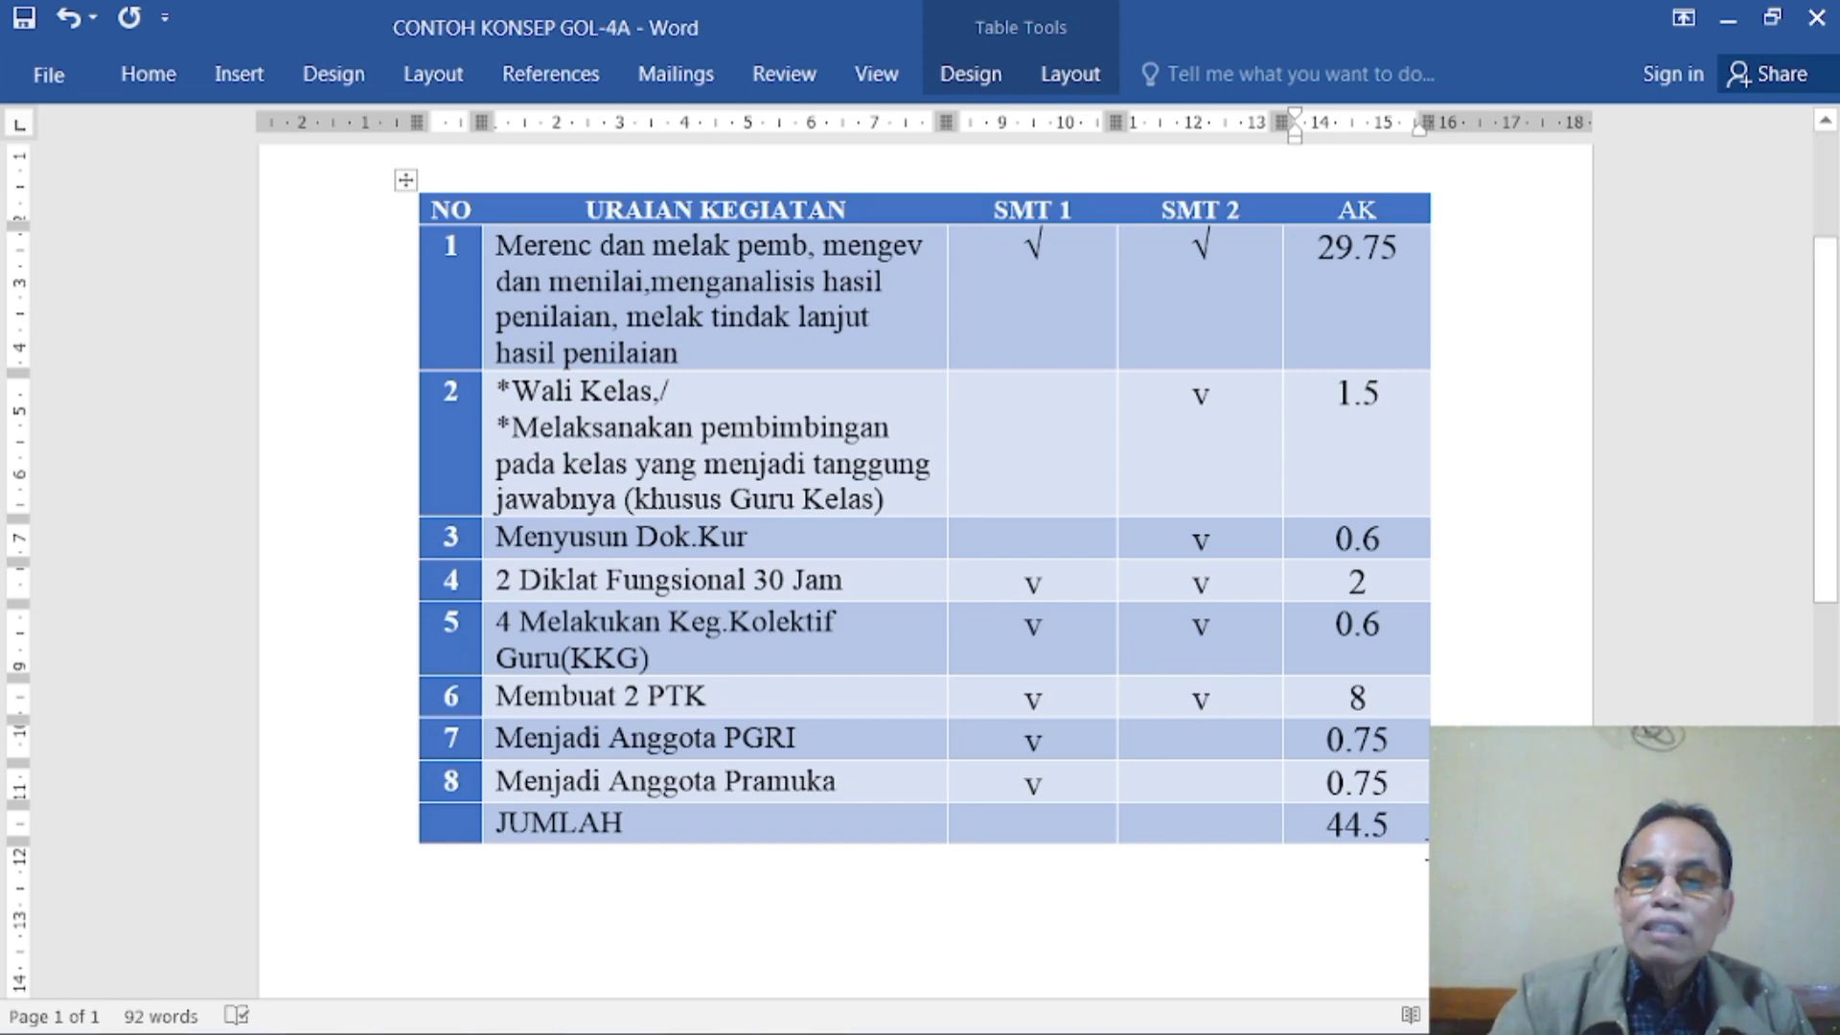
pyautogui.scroll(-2, 1425, 850)
pyautogui.scroll(3, 1372, 848)
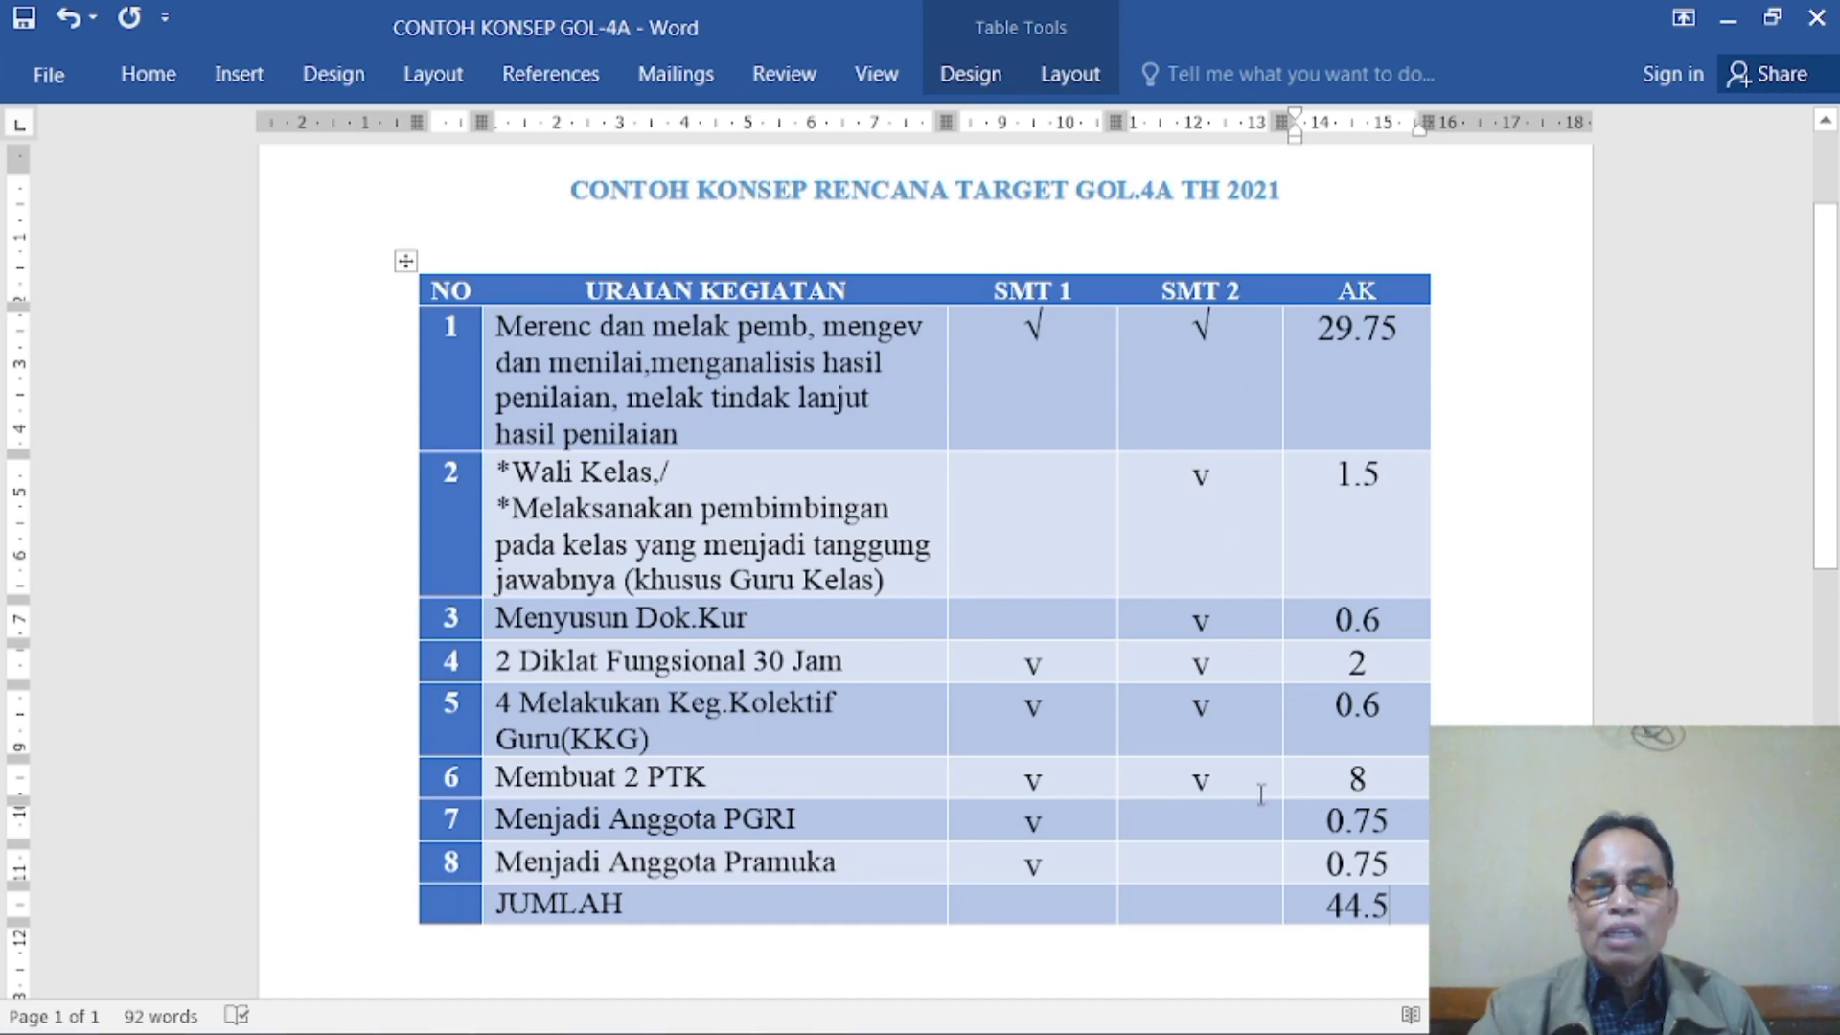
pyautogui.scroll(-2, 1261, 793)
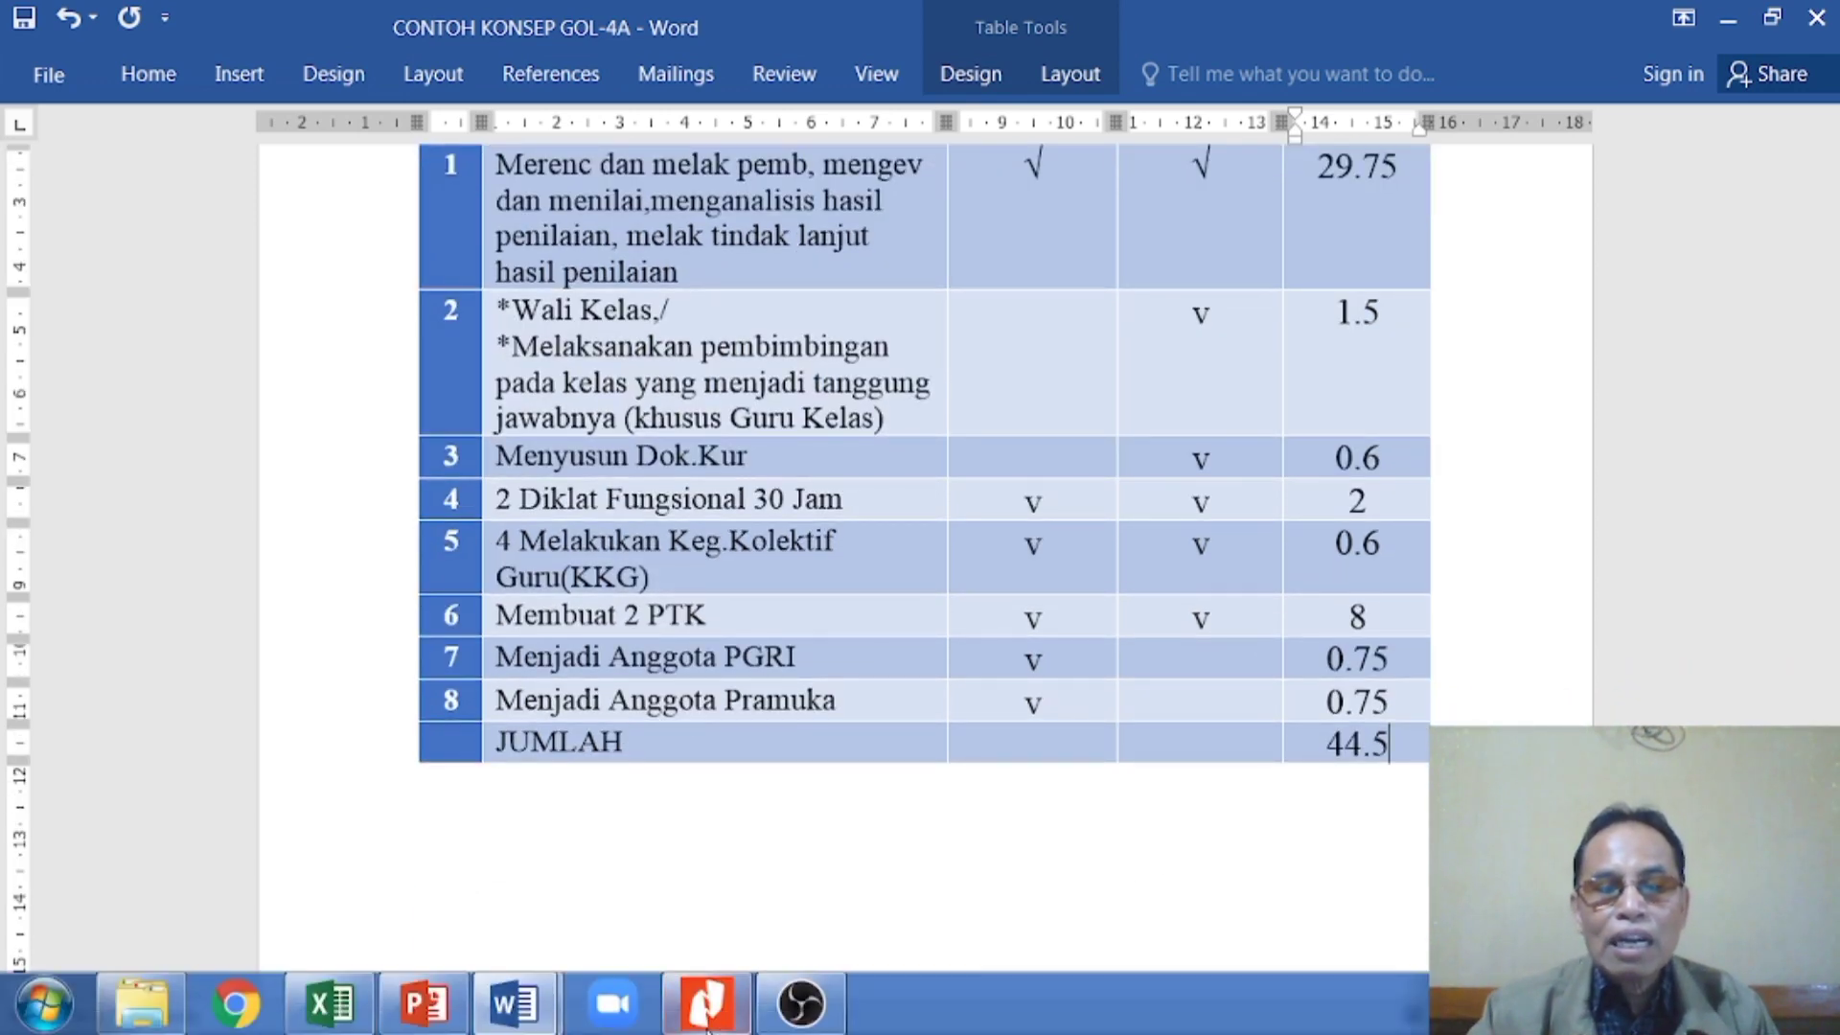
# - Switch to the MENYUSUN SKP 2021 SMT 2 presentation in PowerPoint and look through the activity and publication requirement slides, ending at slide 8
pyautogui.moveTo(529, 1020)
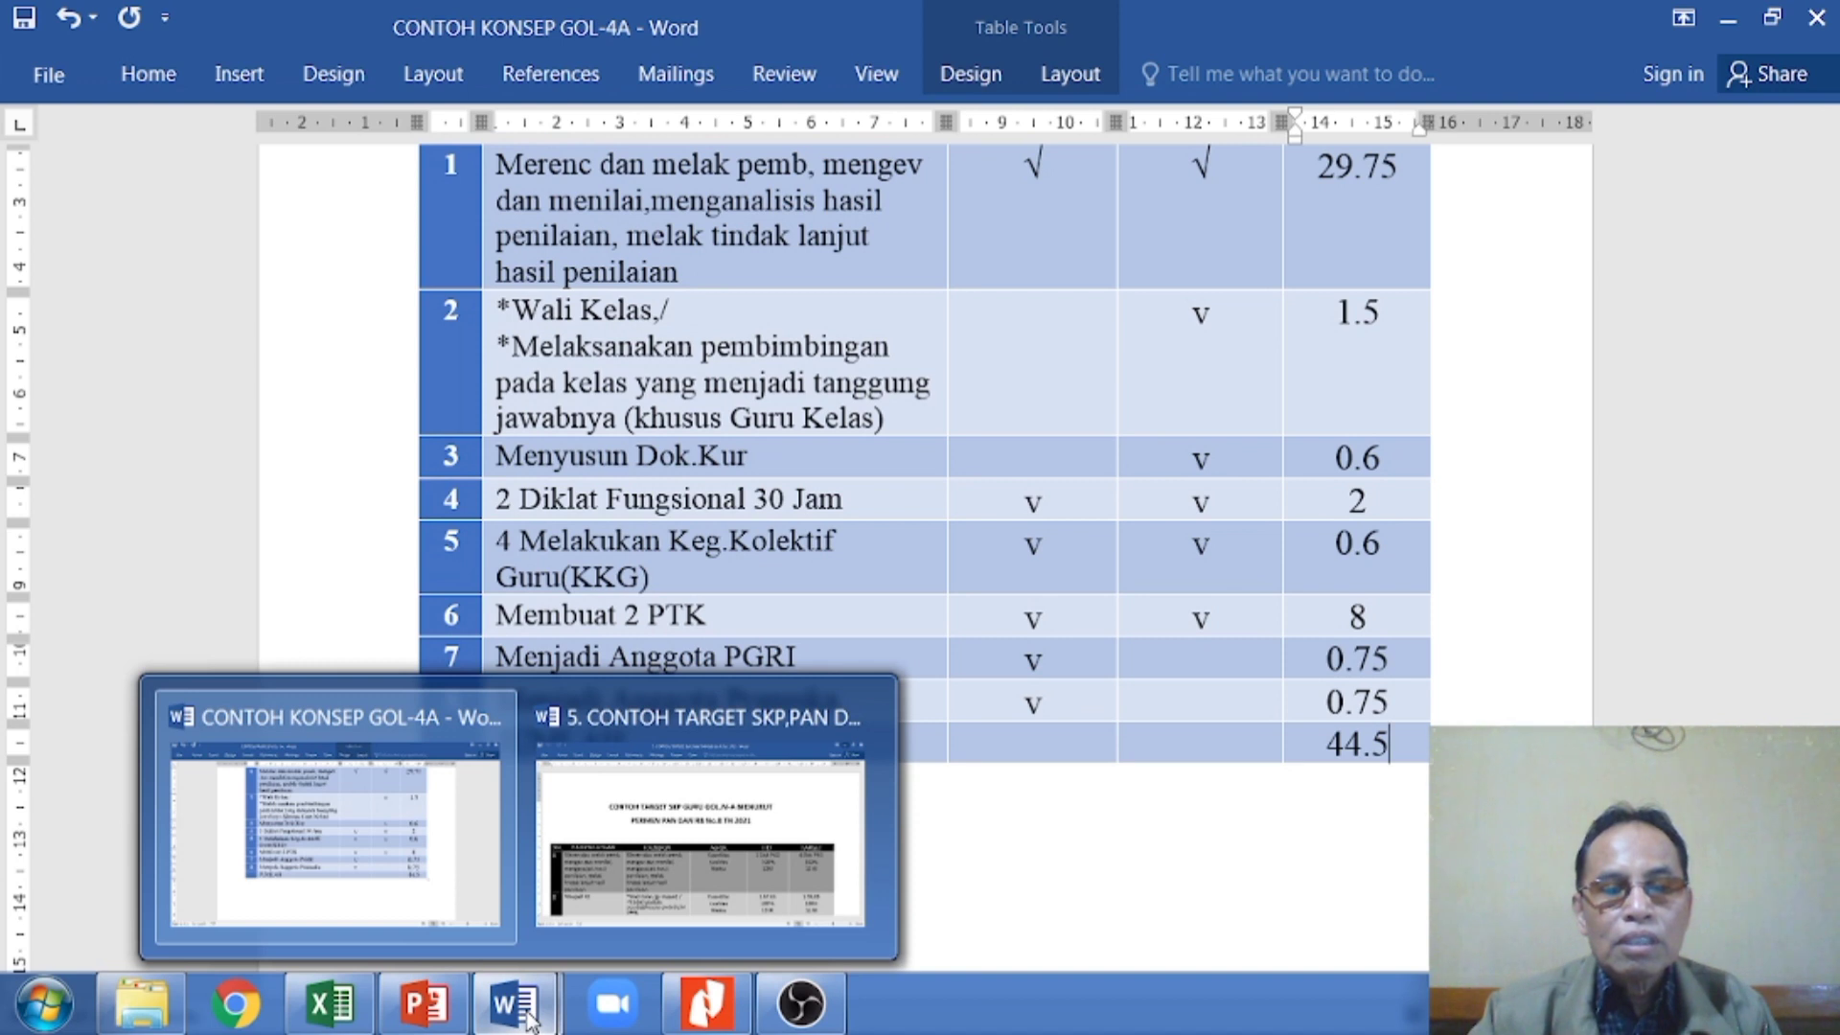
pyautogui.moveTo(706, 1024)
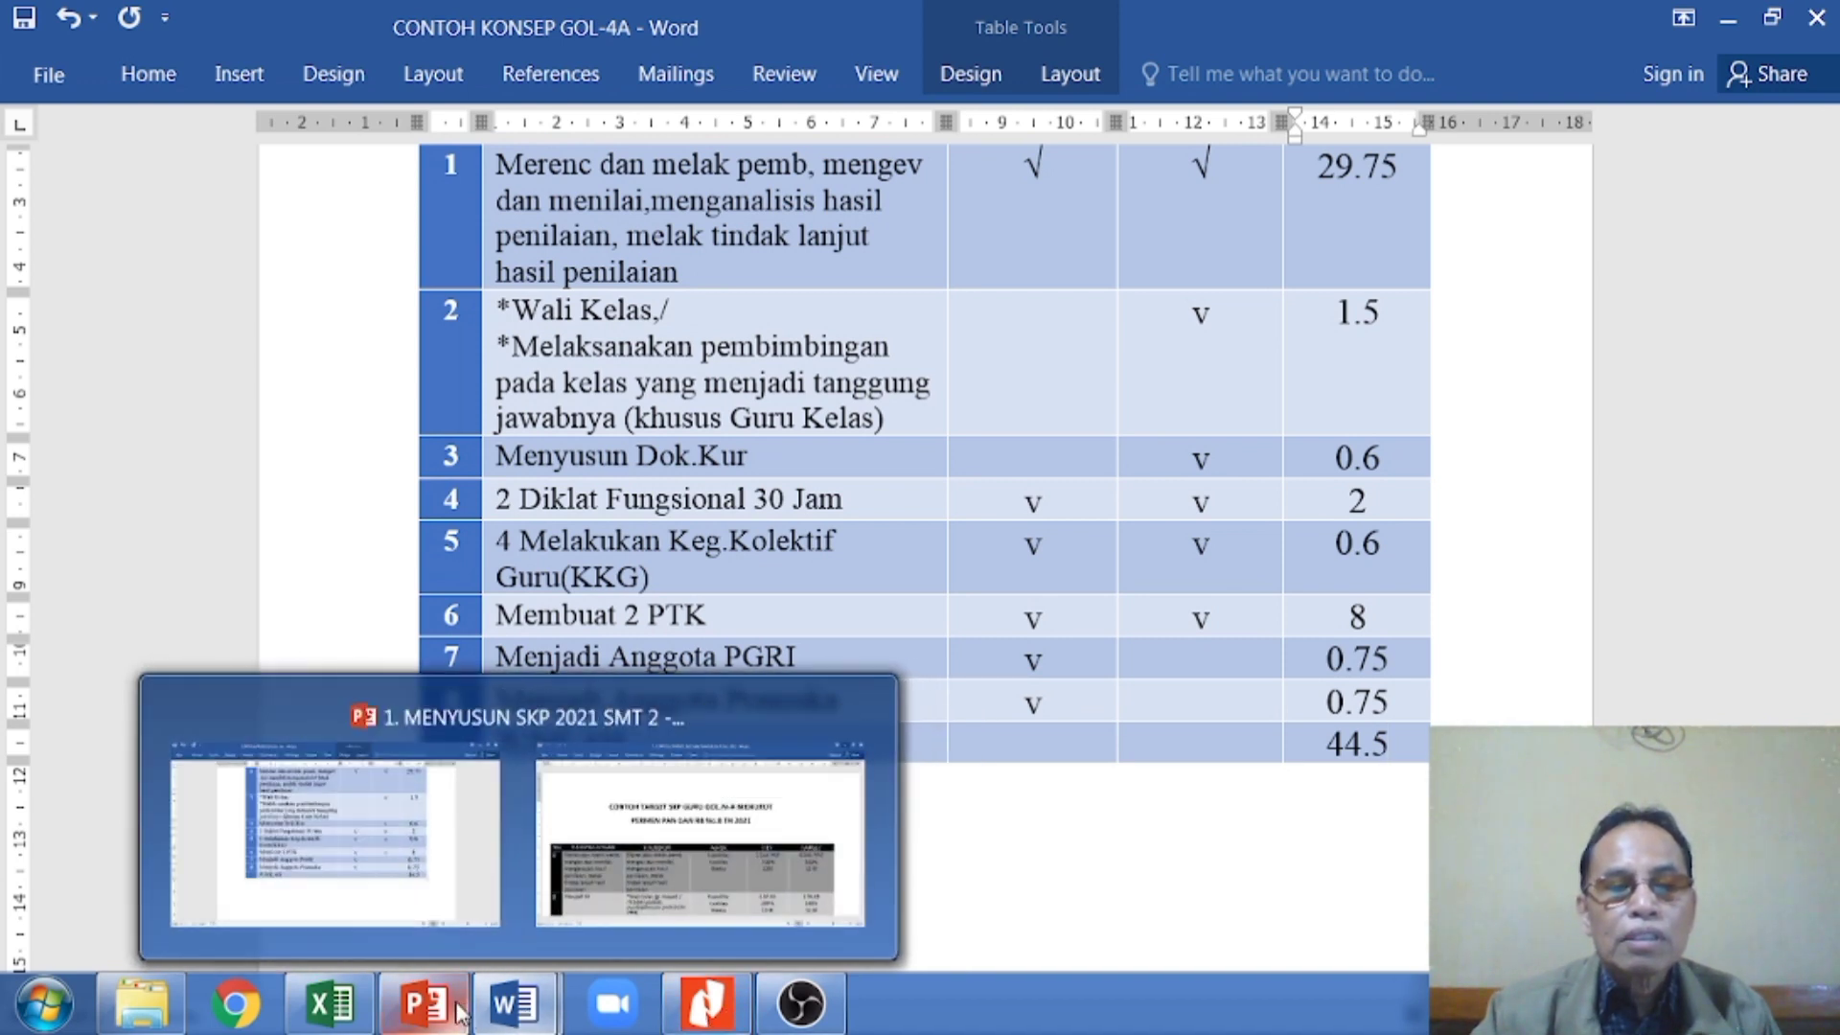
pyautogui.moveTo(378, 1001)
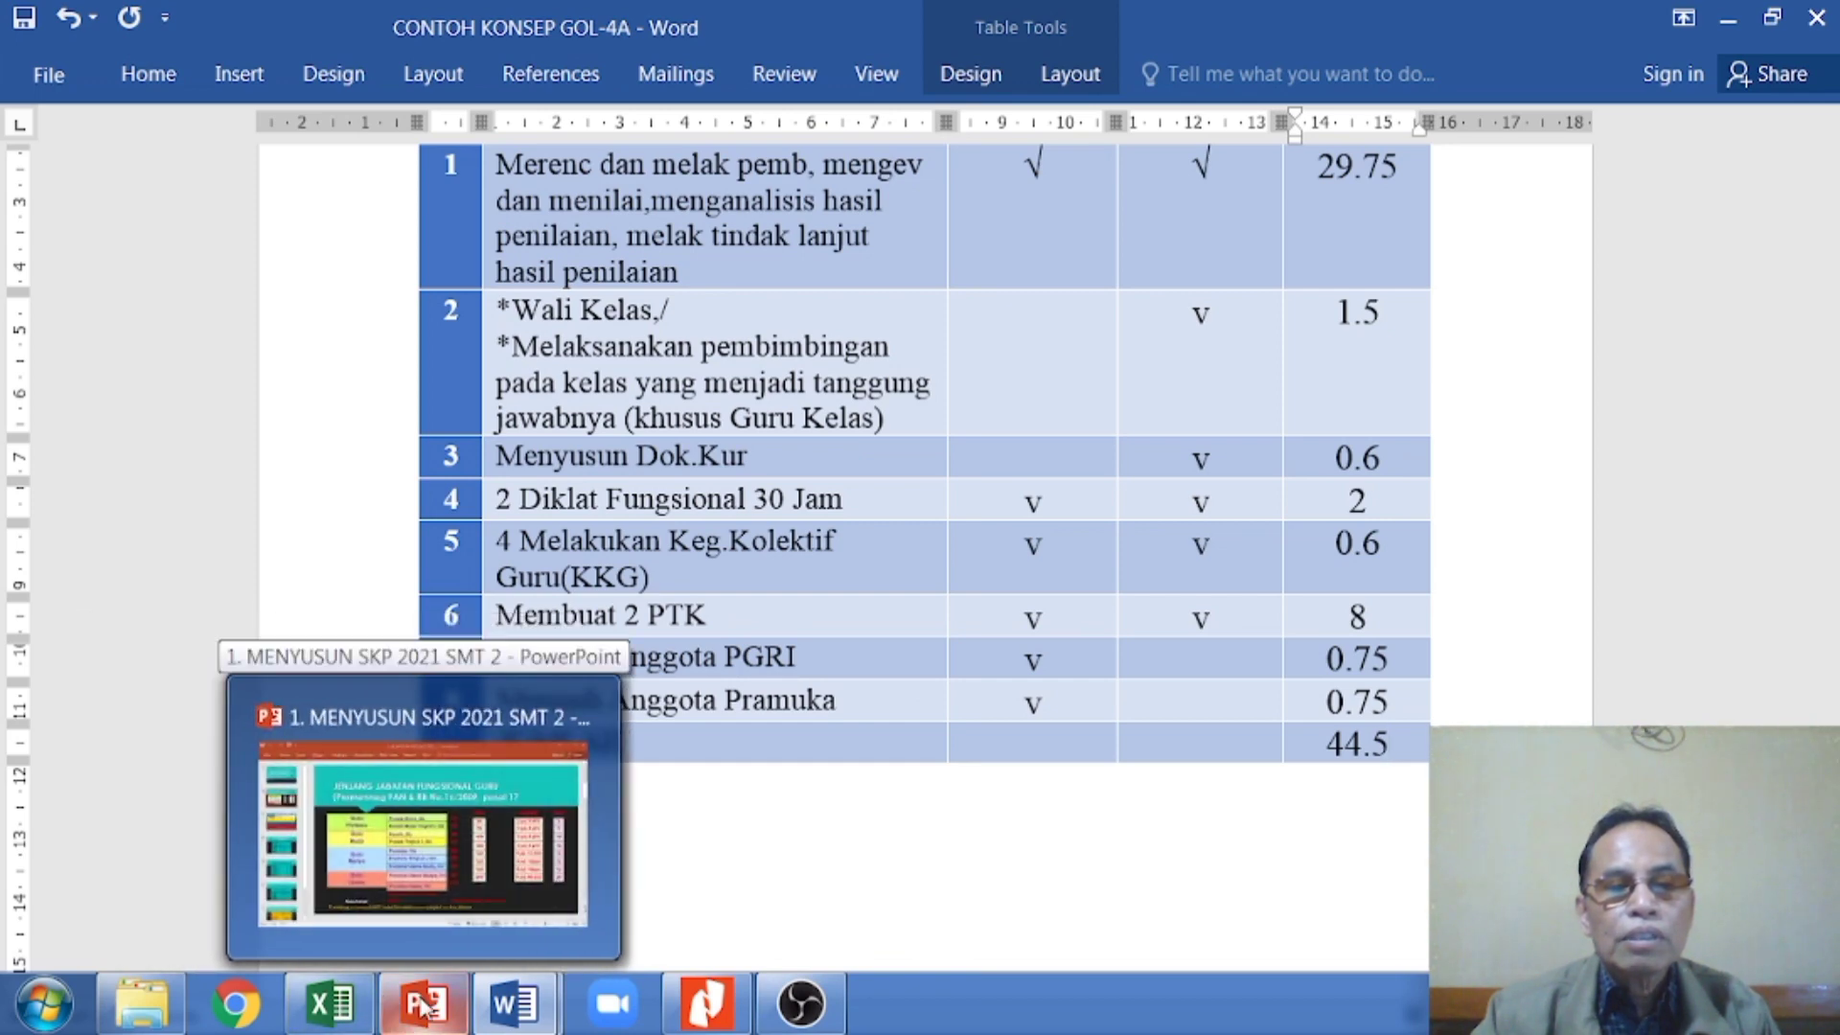
pyautogui.click(485, 876)
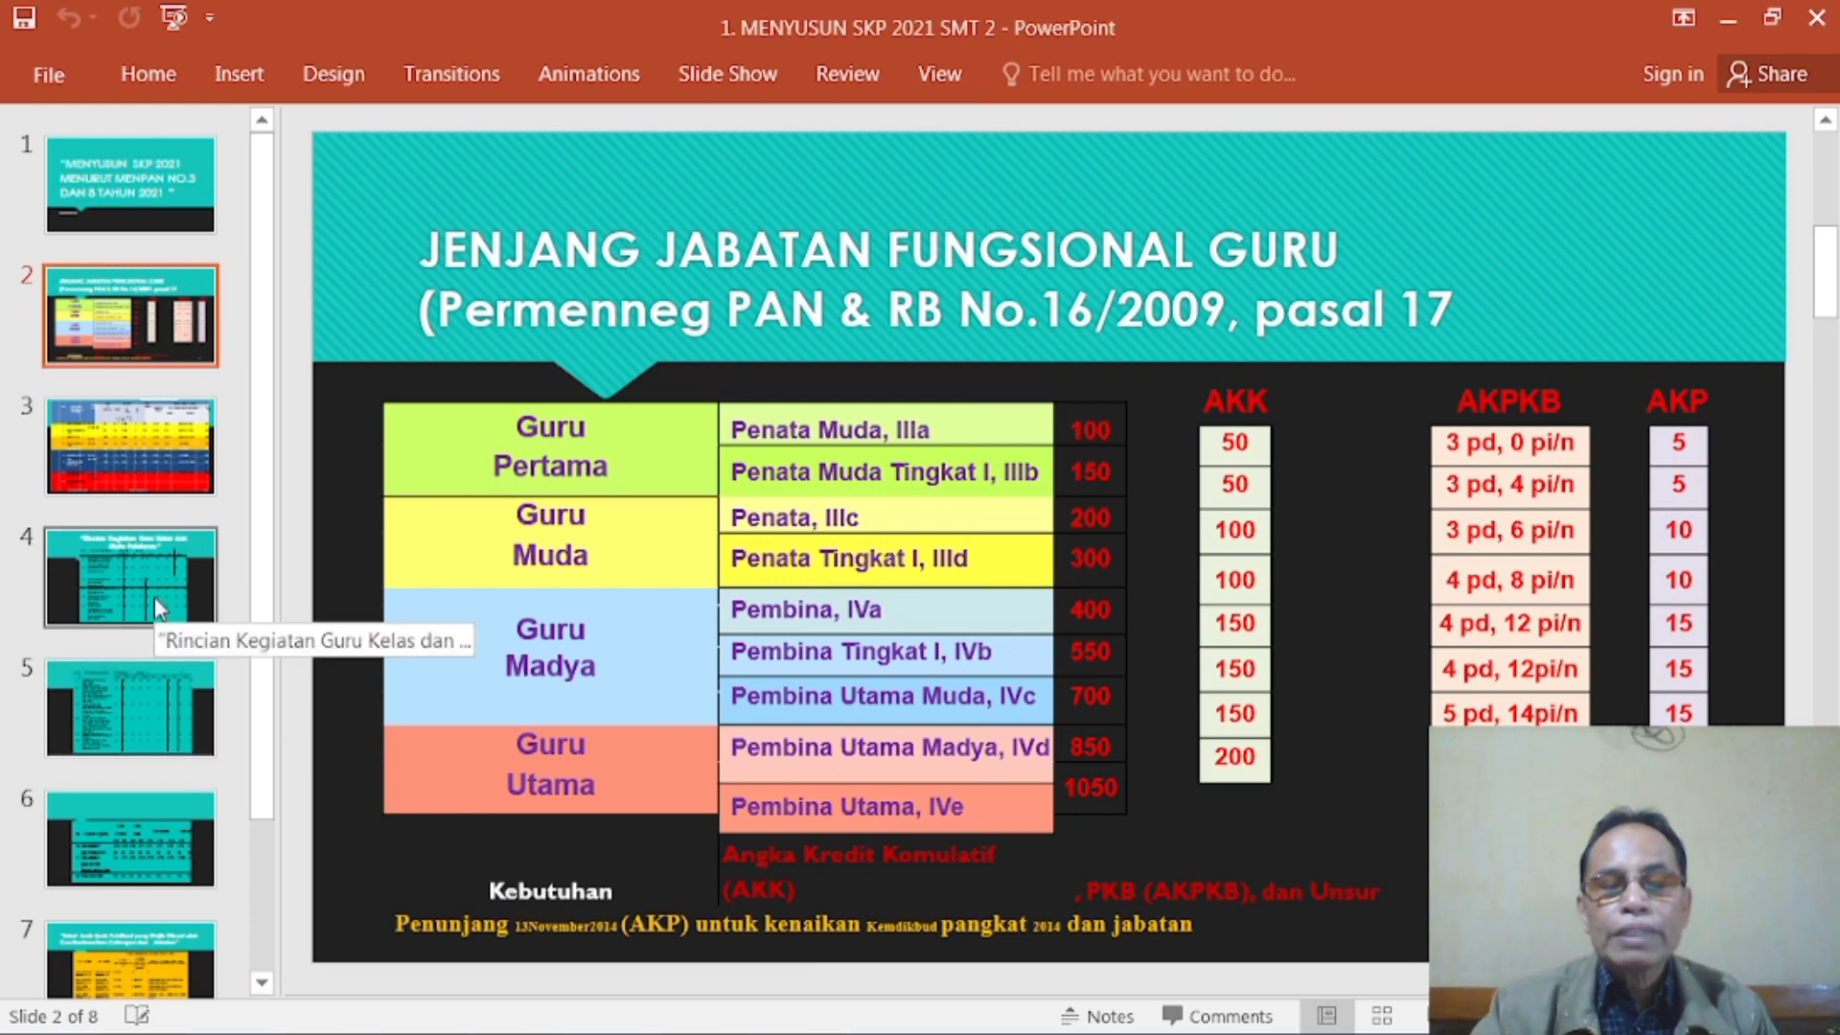
pyautogui.click(122, 582)
pyautogui.click(128, 704)
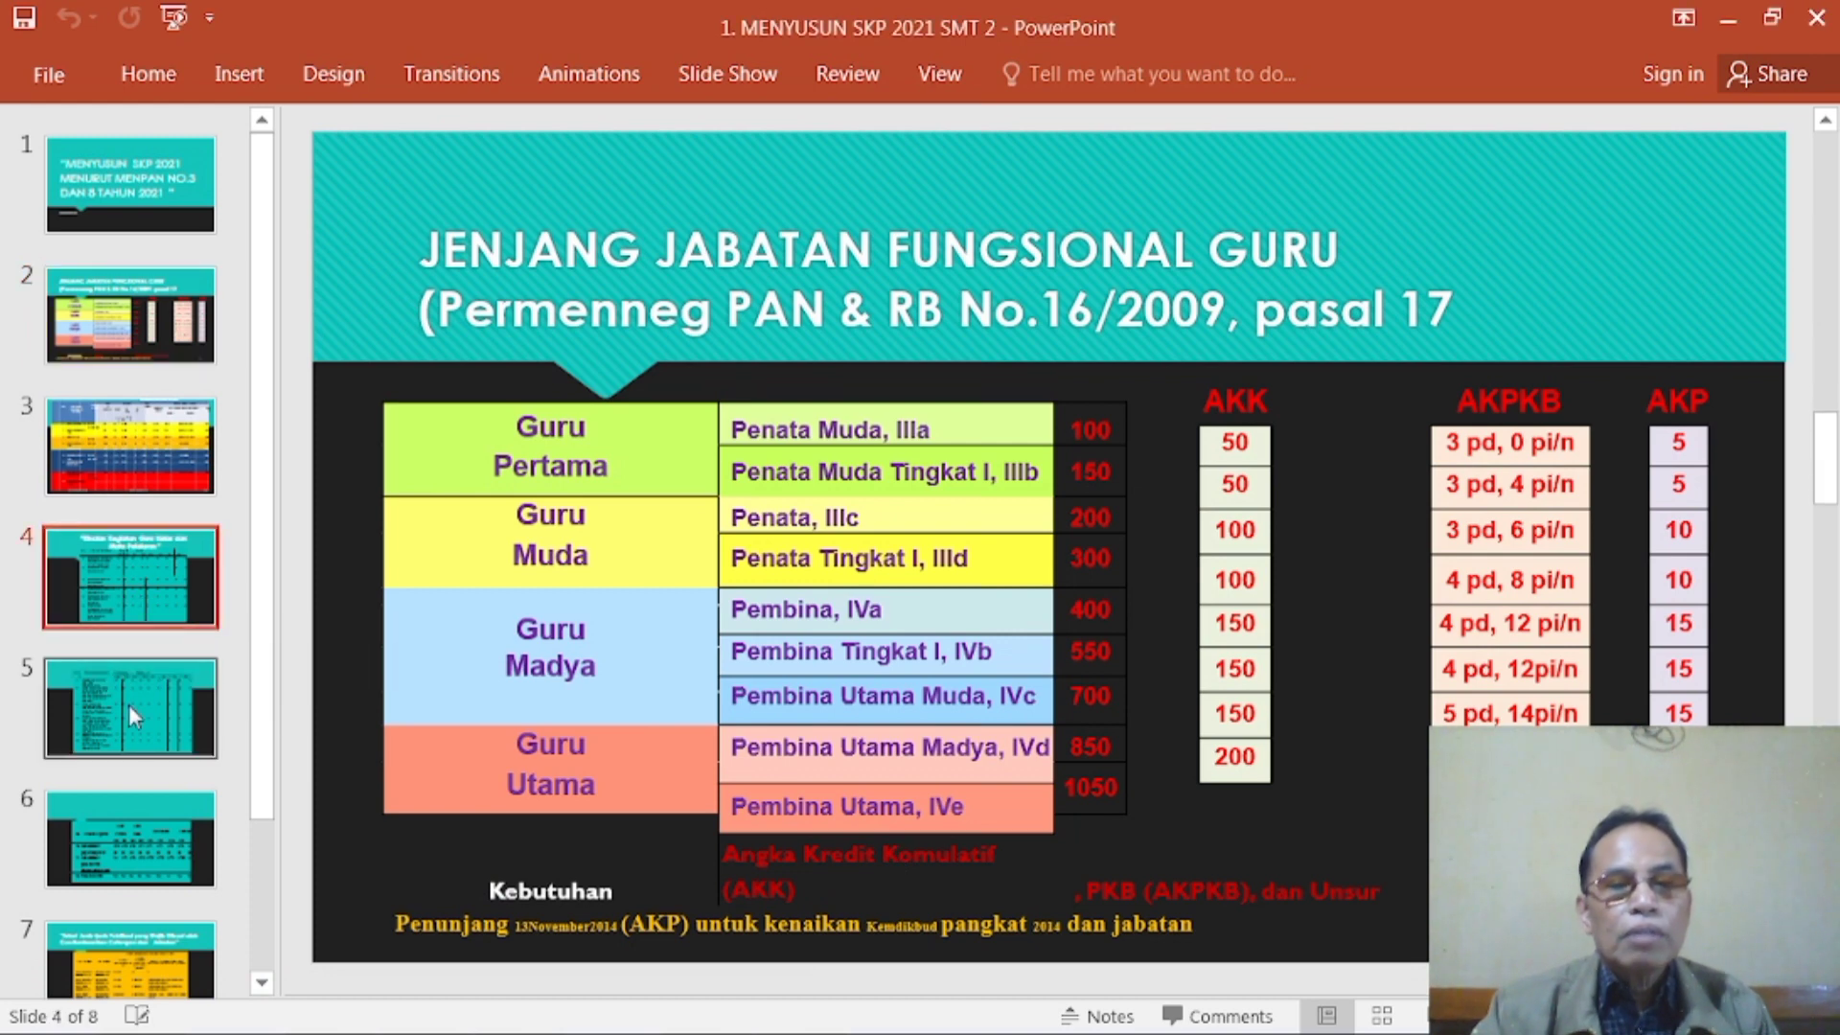
pyautogui.click(161, 848)
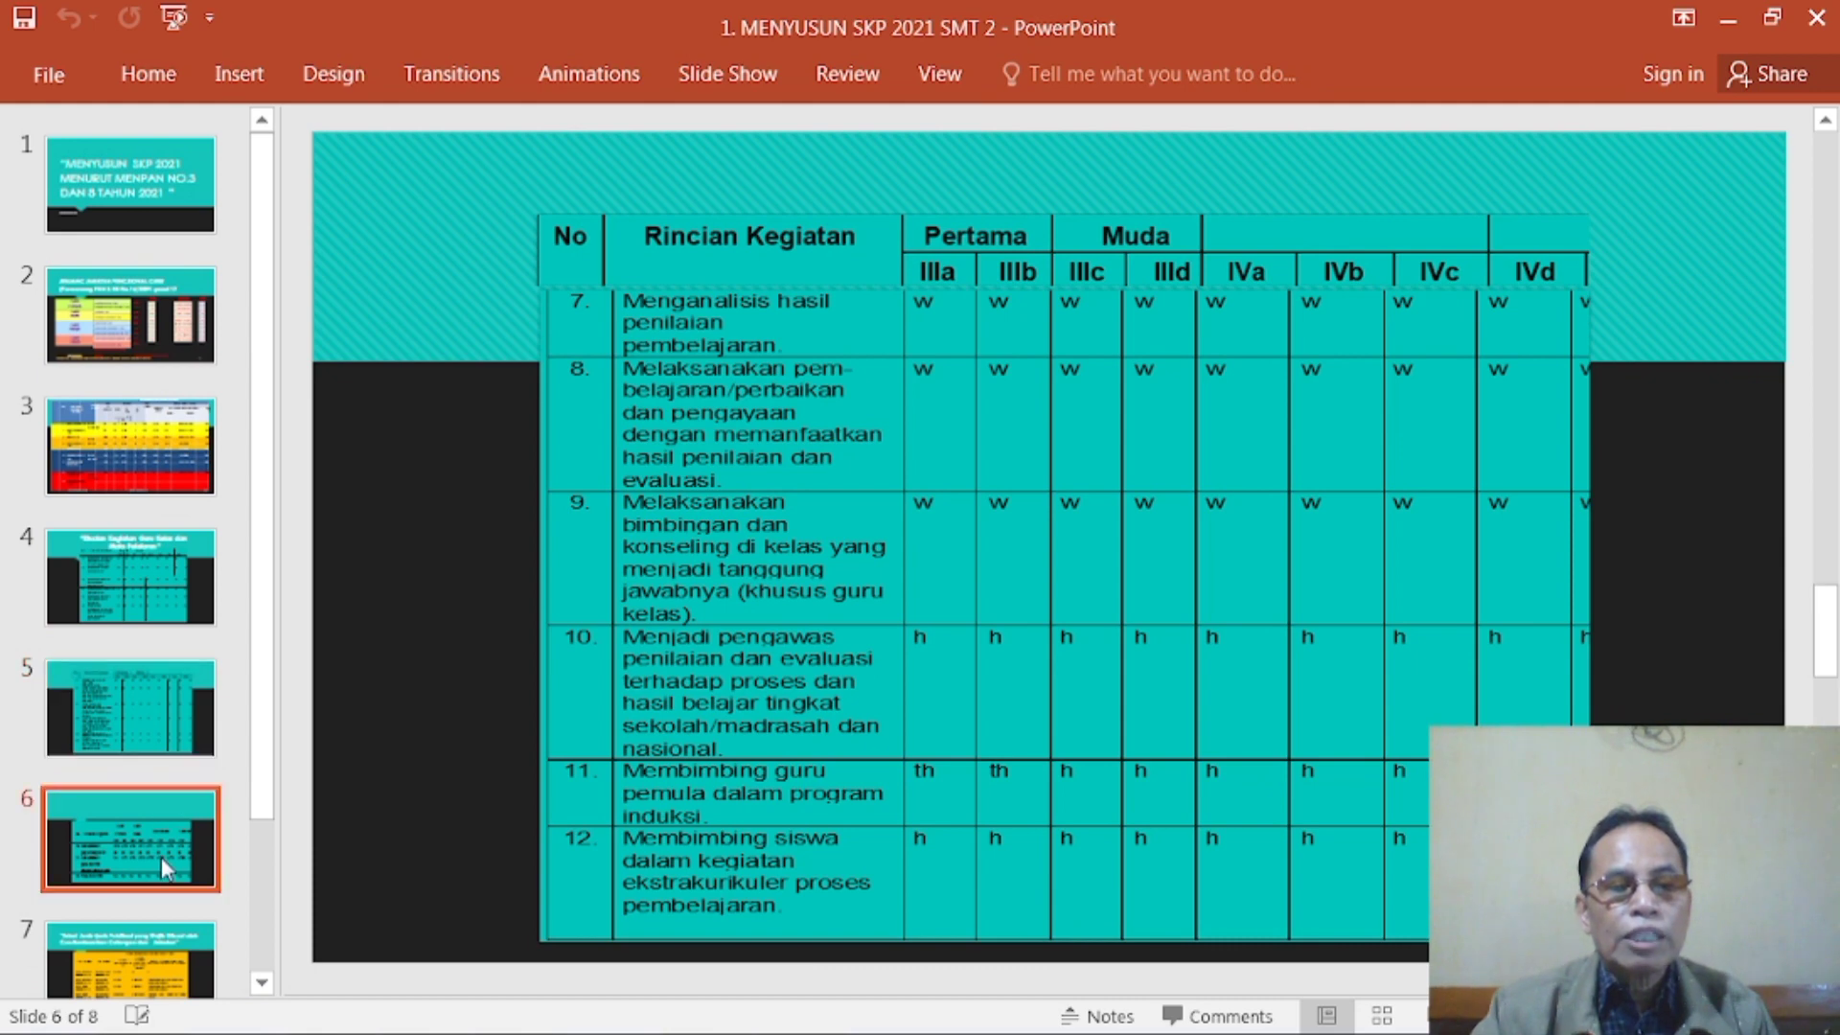
pyautogui.scroll(-2, 163, 858)
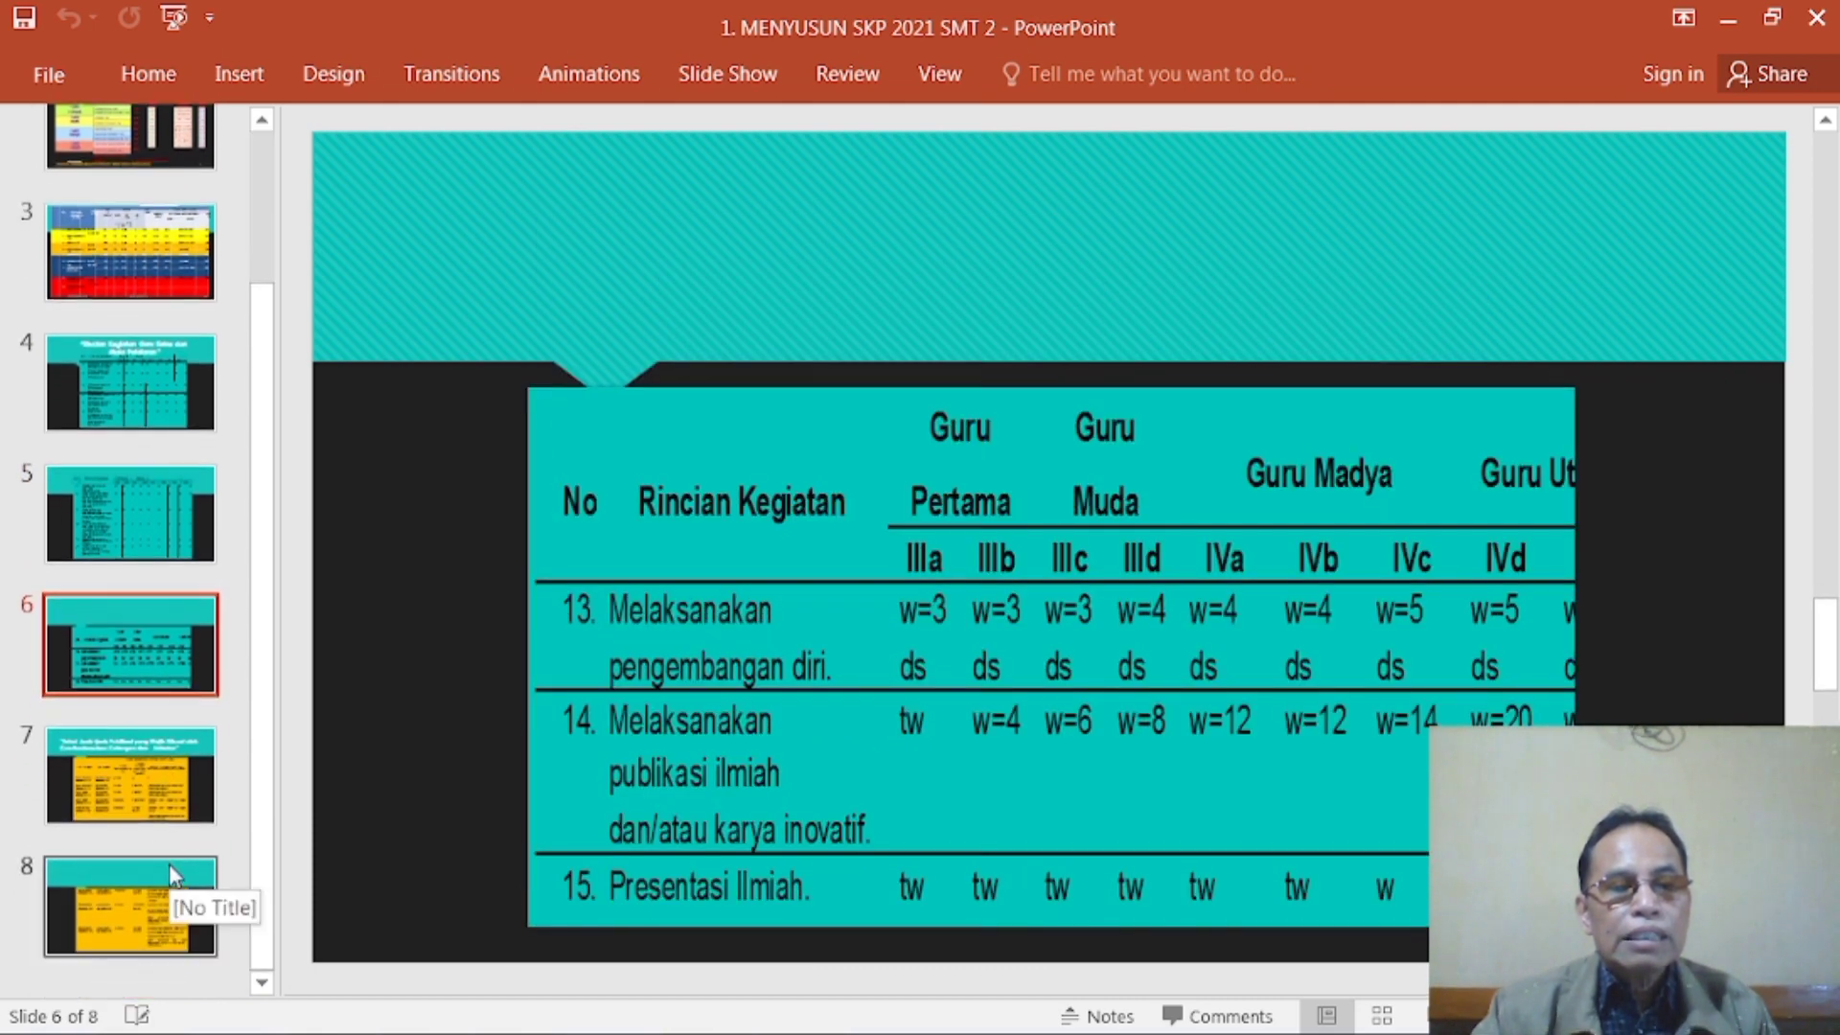
pyautogui.click(176, 918)
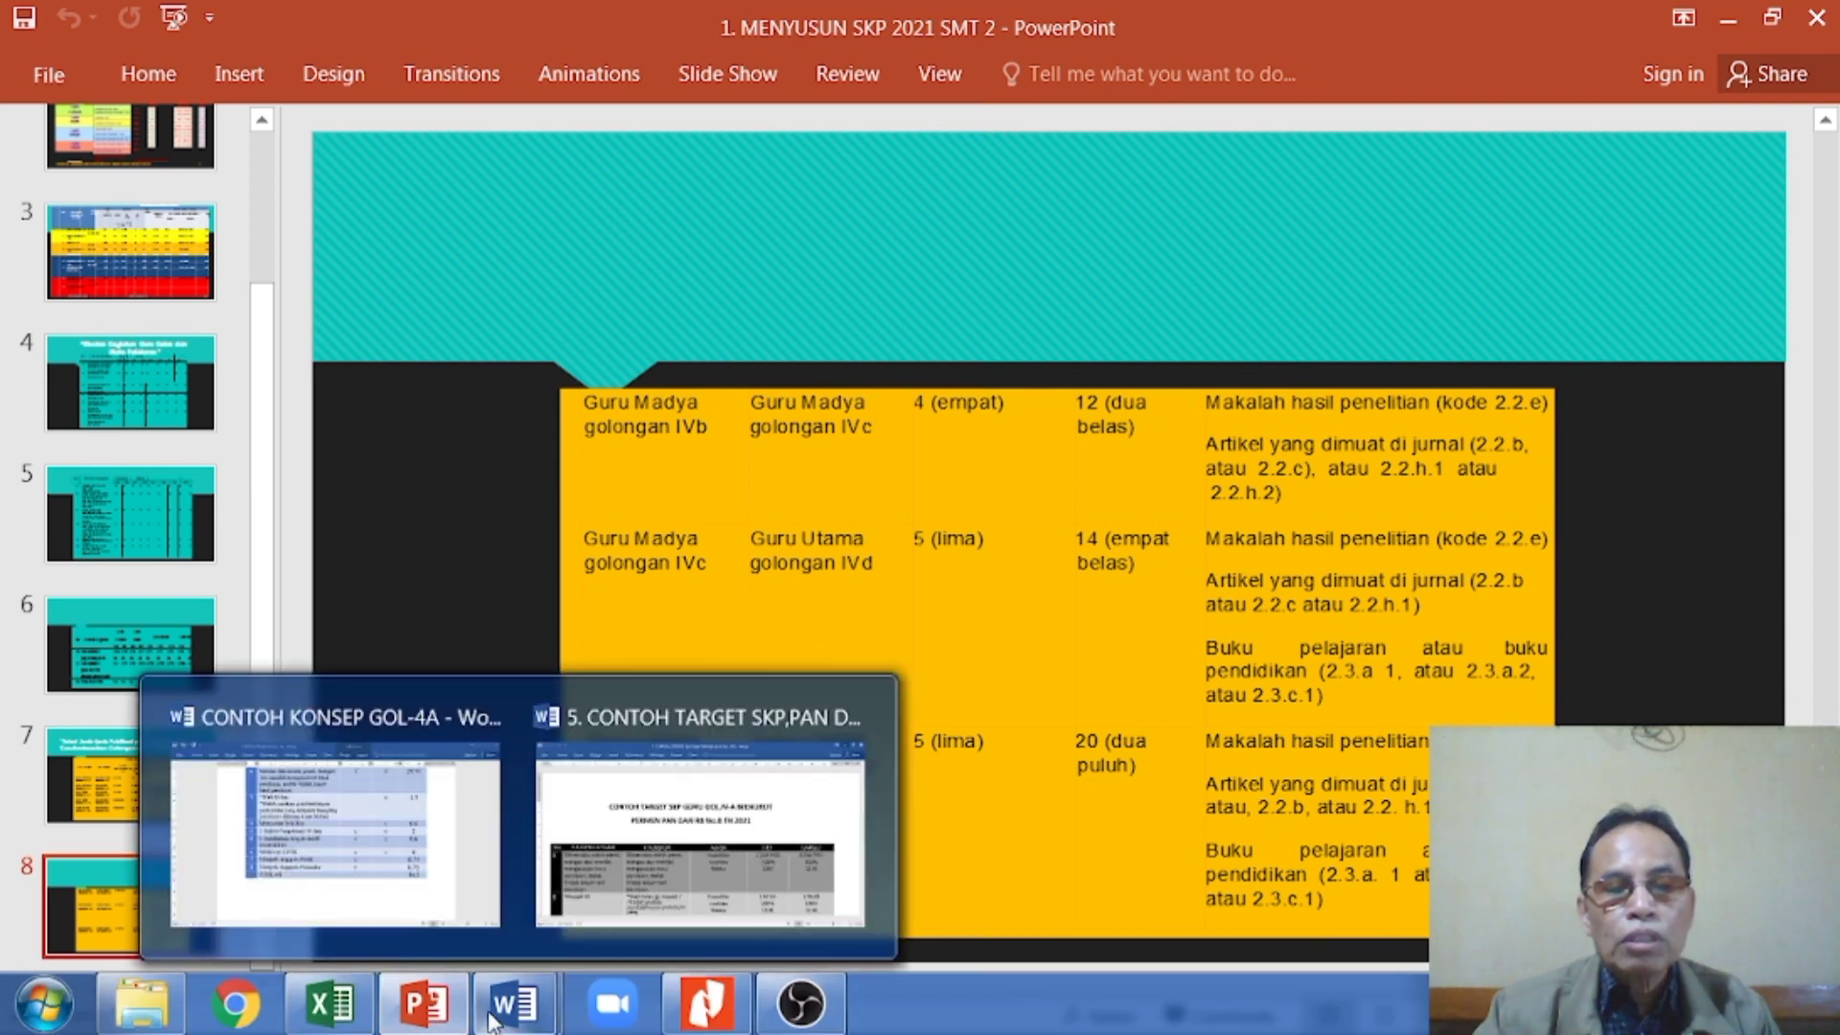
# - Switch to the Word document "5. CONTOH TARGET SKP,PAN DAN RB No 8 TH 2021" and view the start of its target table
pyautogui.click(721, 877)
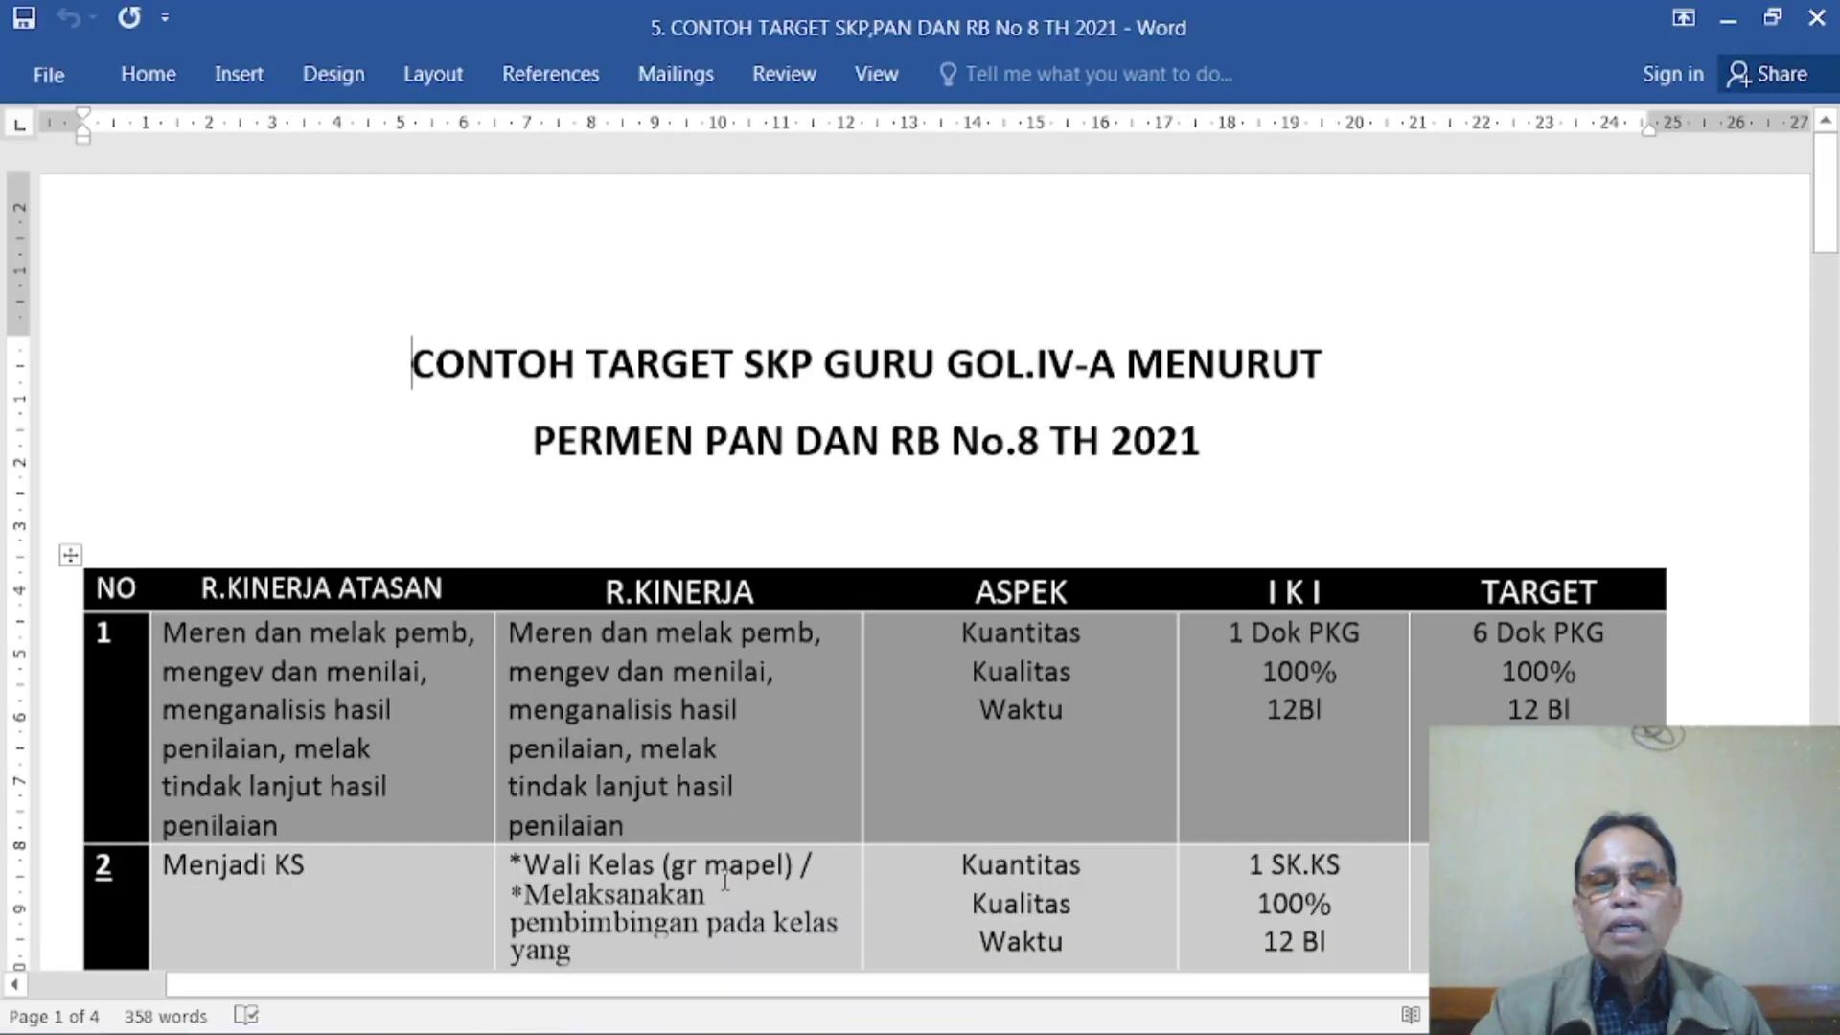
pyautogui.scroll(-2, 955, 757)
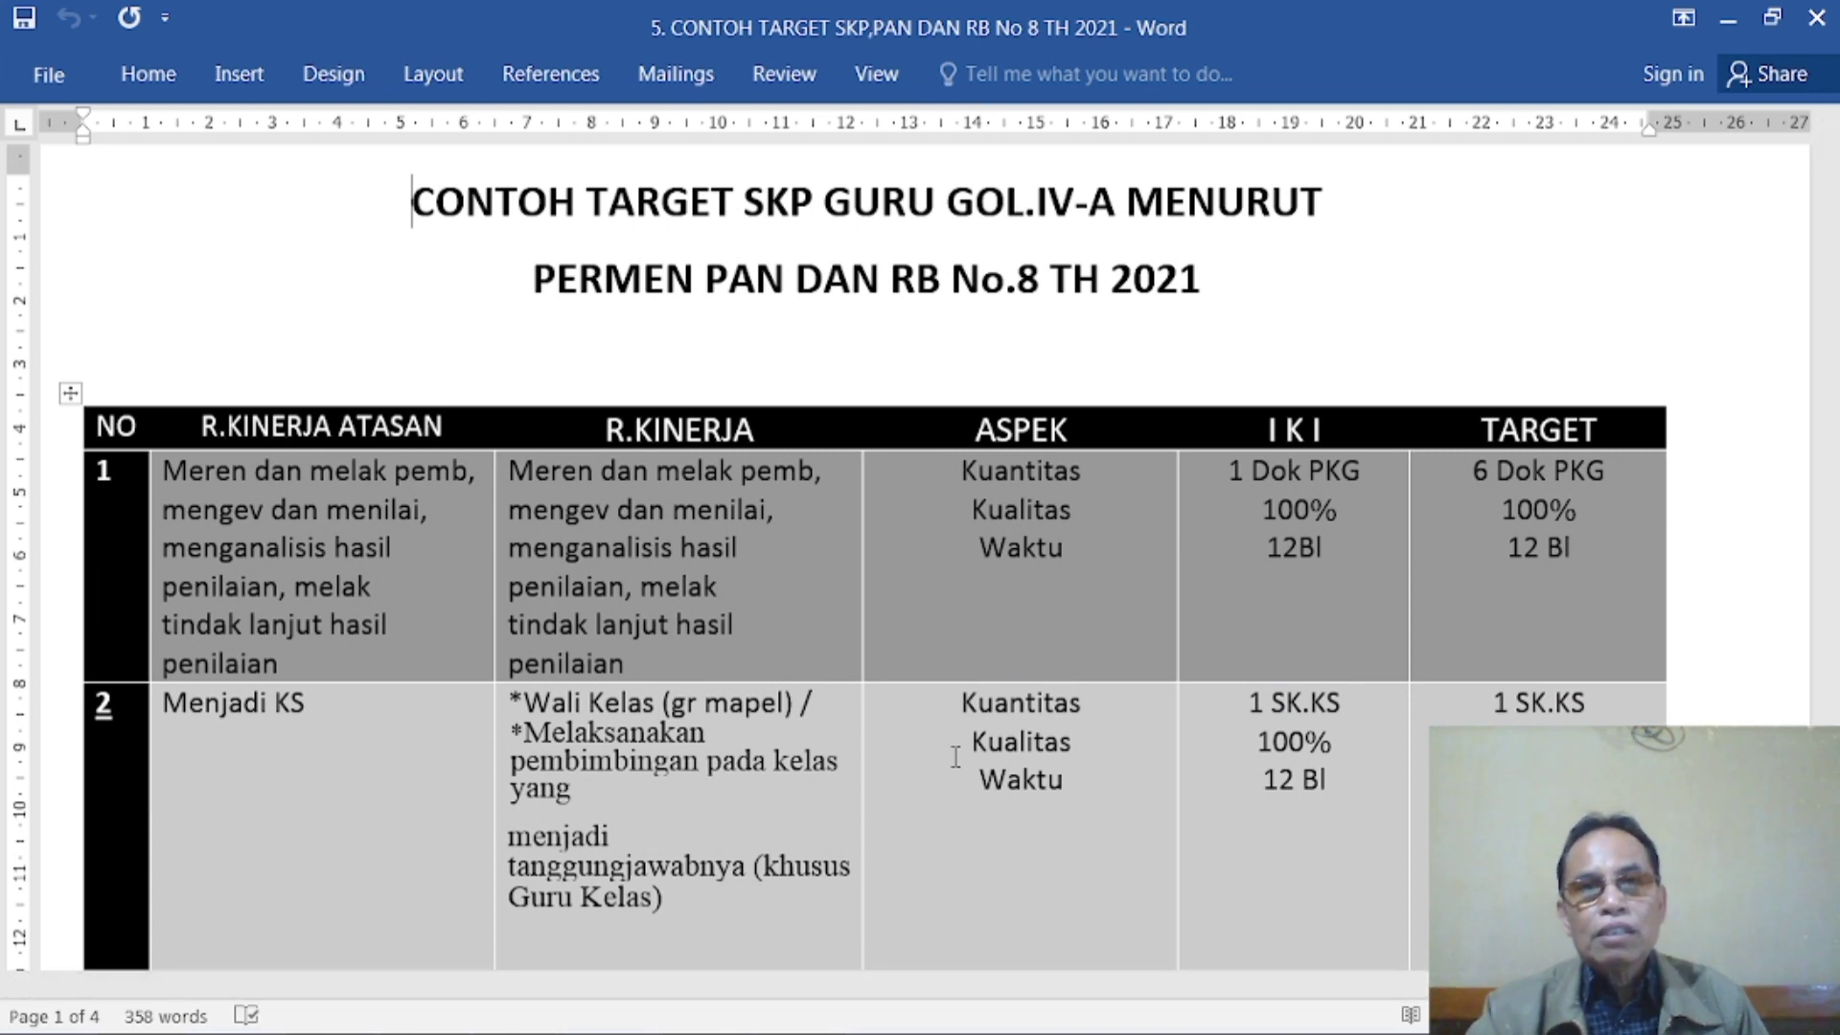
pyautogui.scroll(2, 955, 757)
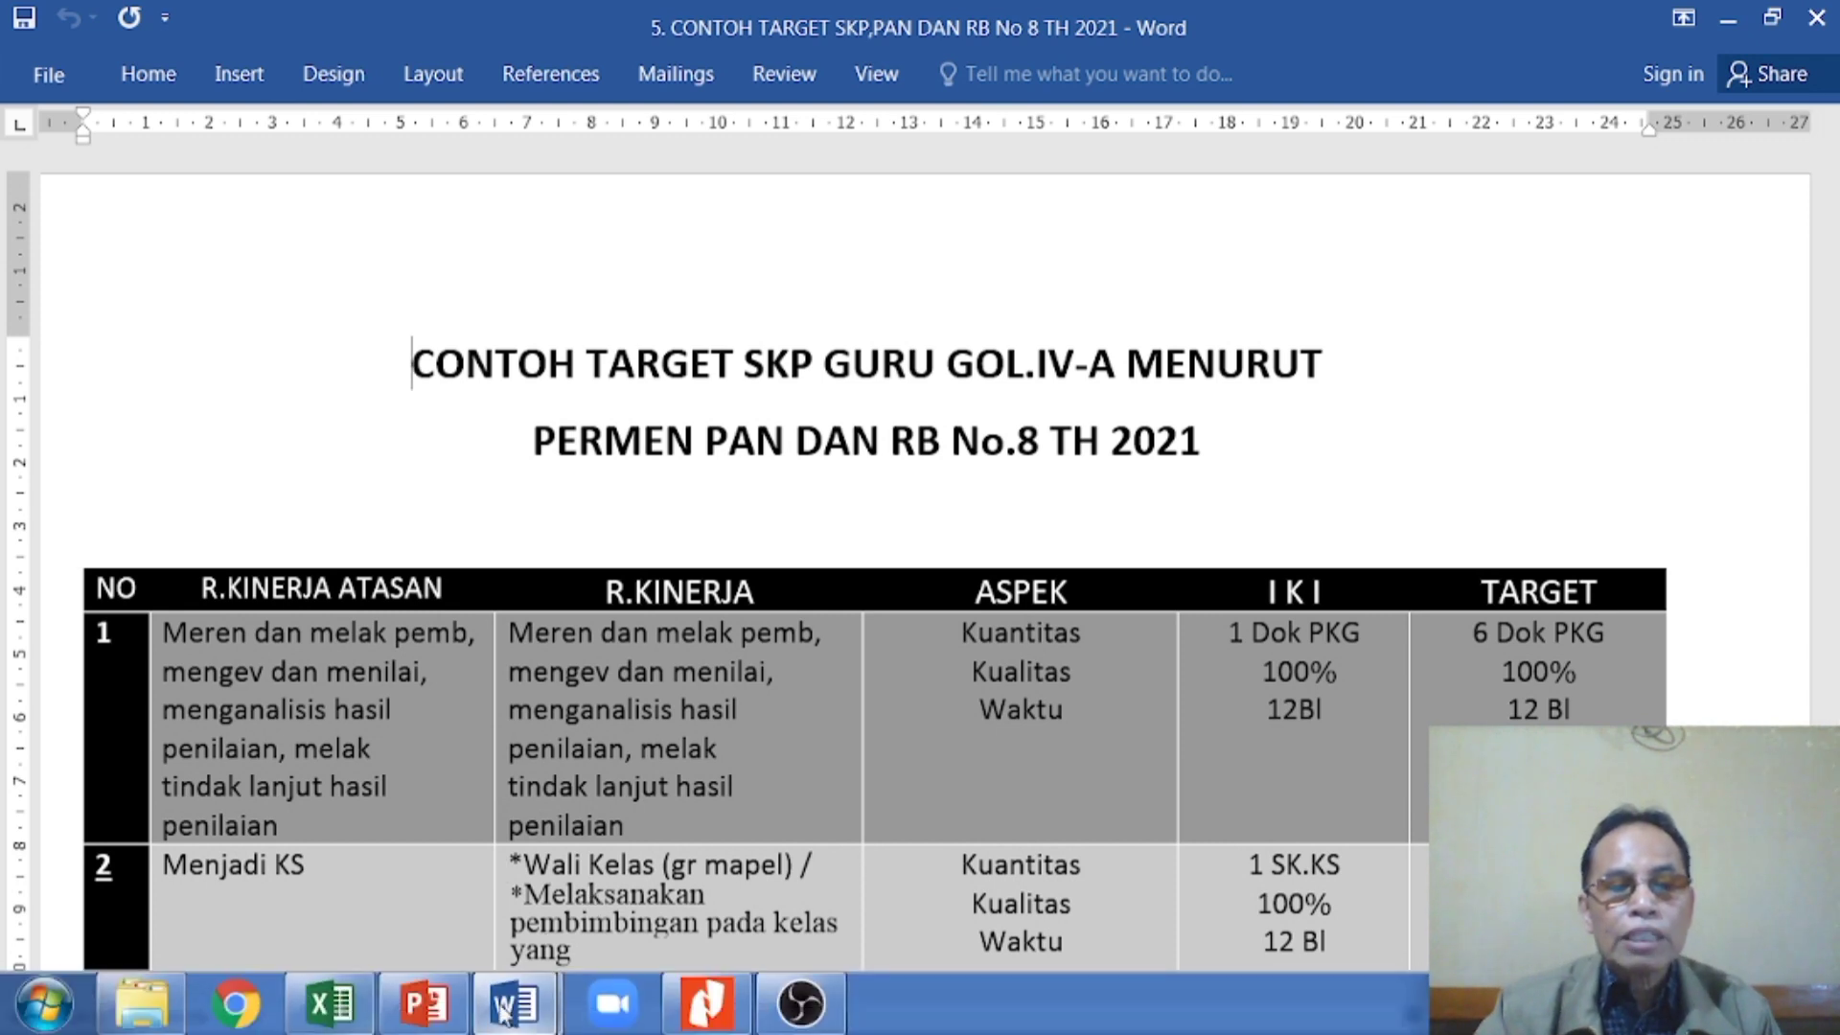
# - Return to the CONTOH KONSEP GOL-4A document and review the target plan table from its title
pyautogui.moveTo(538, 1017)
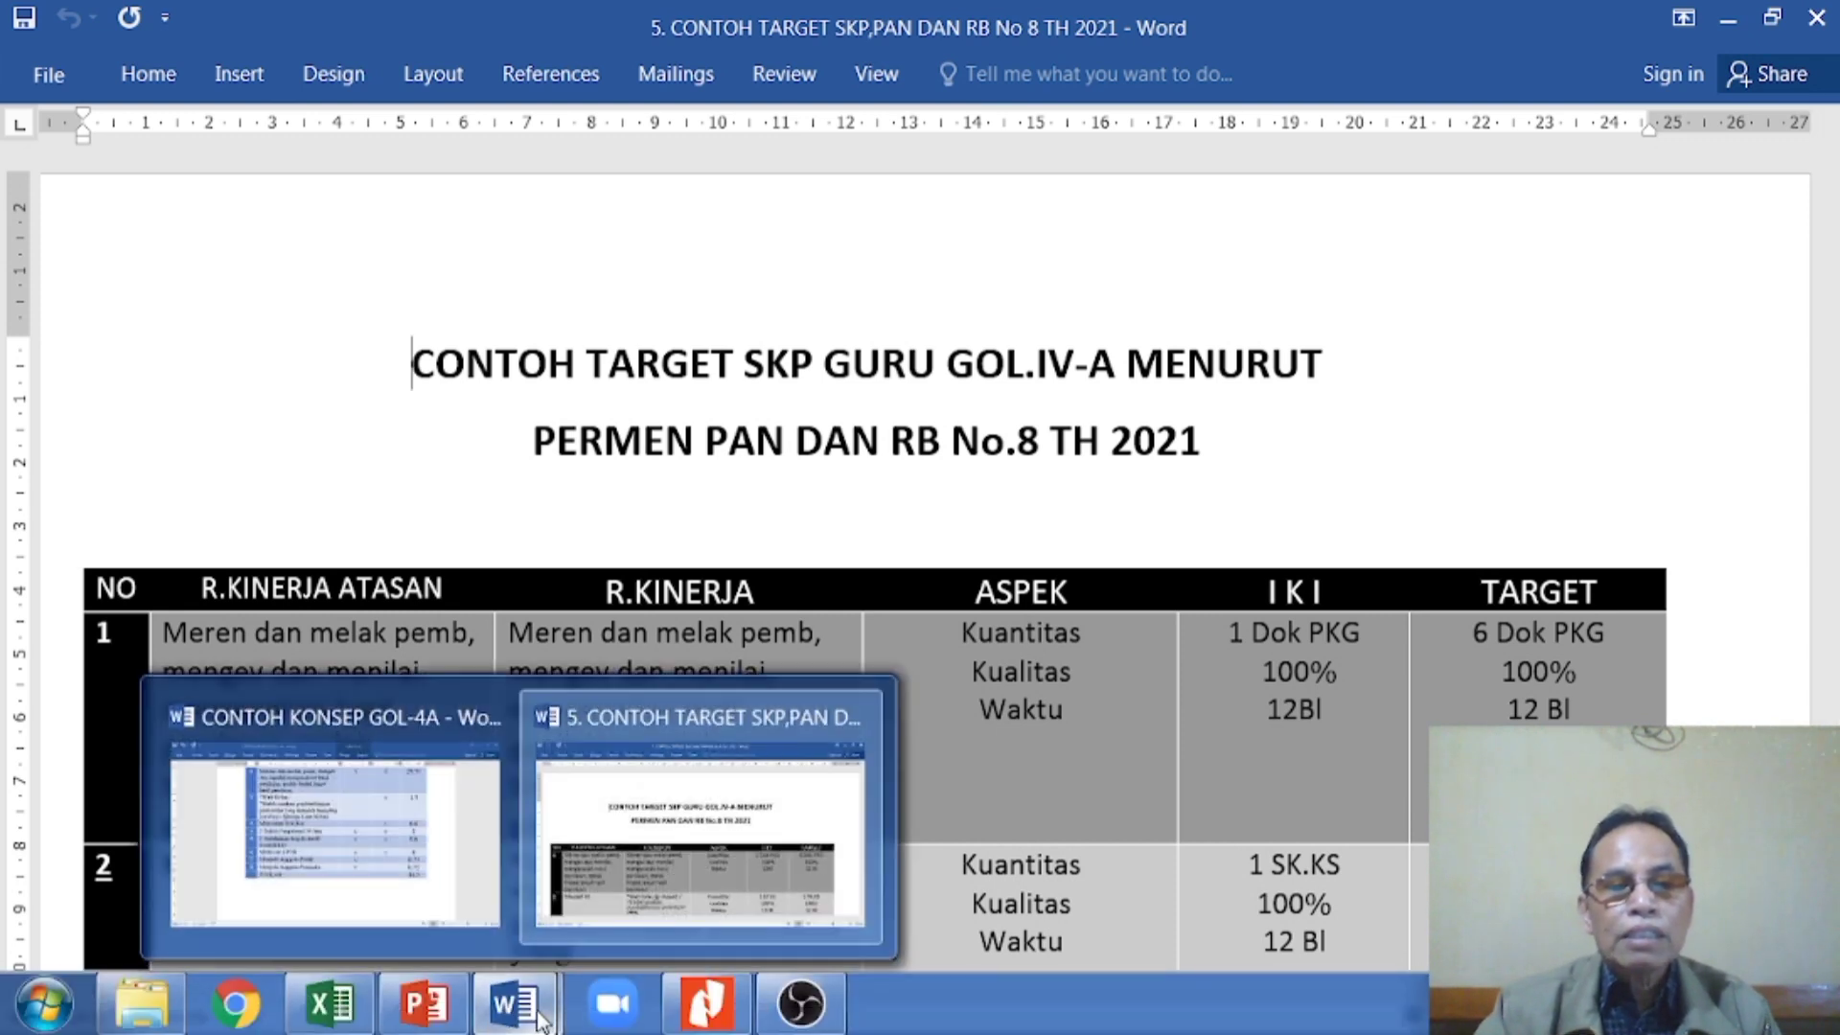
pyautogui.click(399, 883)
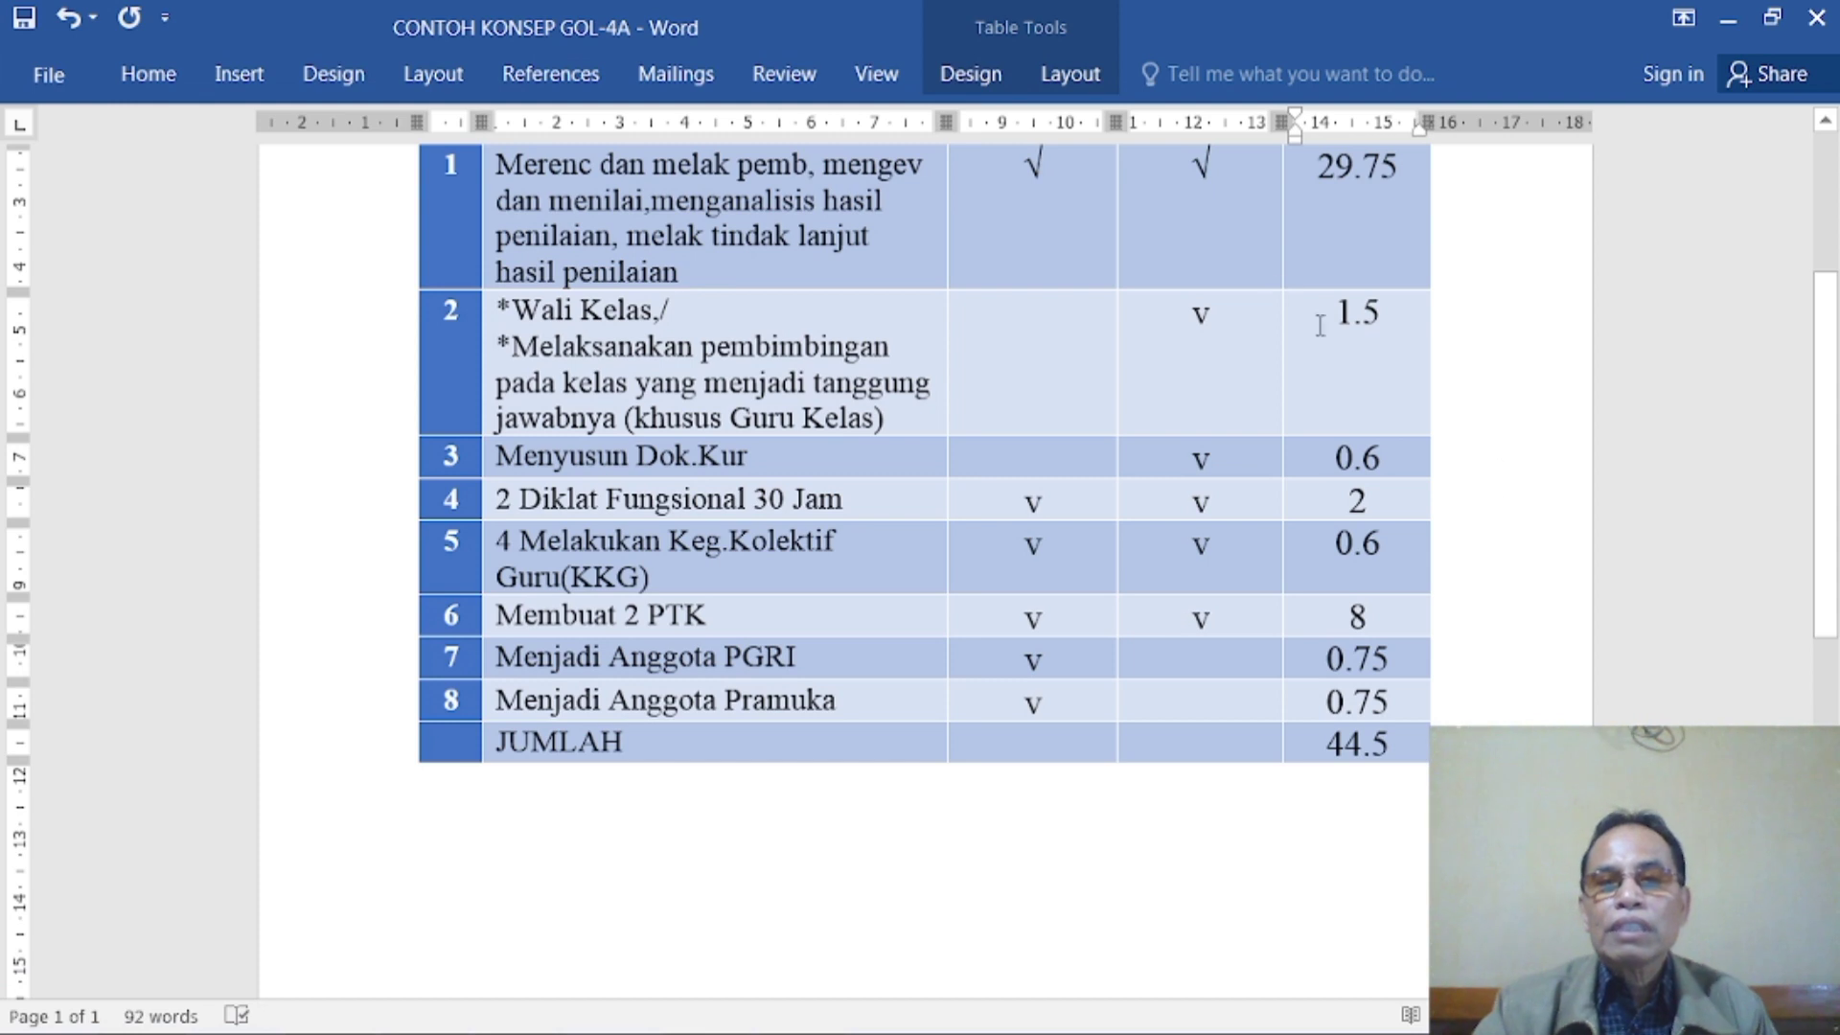
pyautogui.scroll(2, 1387, 714)
pyautogui.scroll(1, 1393, 706)
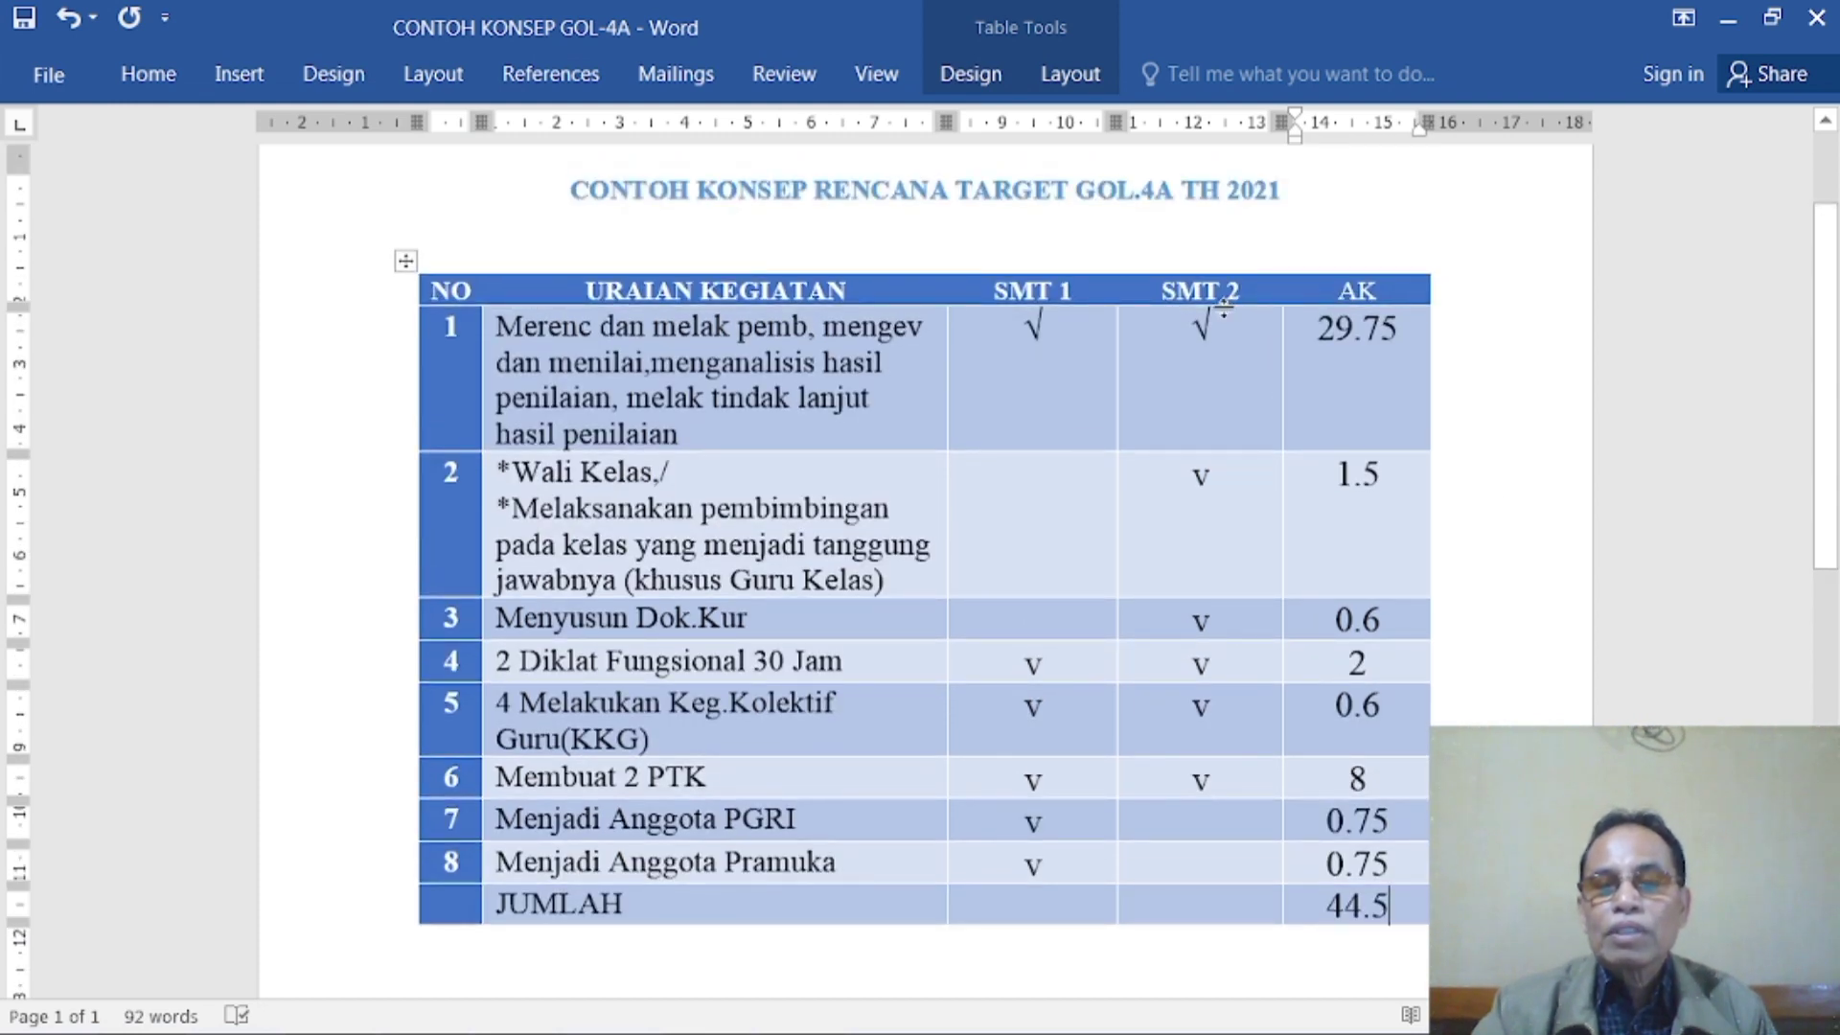